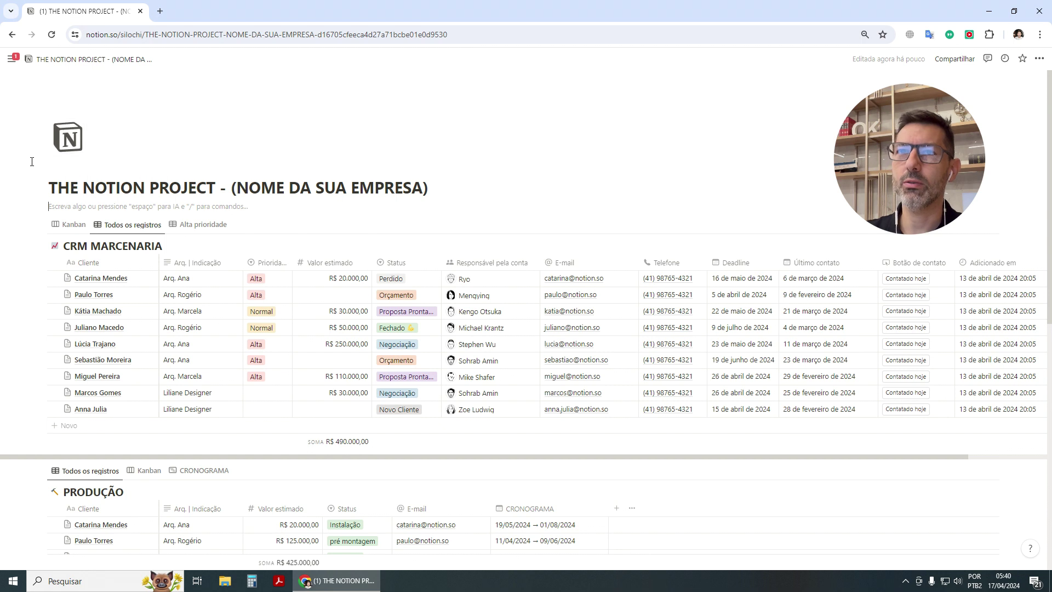
# Keep the workspace sidebar open and look over the project page's CRM MARCENARIA and PRODUÇÃO tables.
pyautogui.moveTo(3, 156)
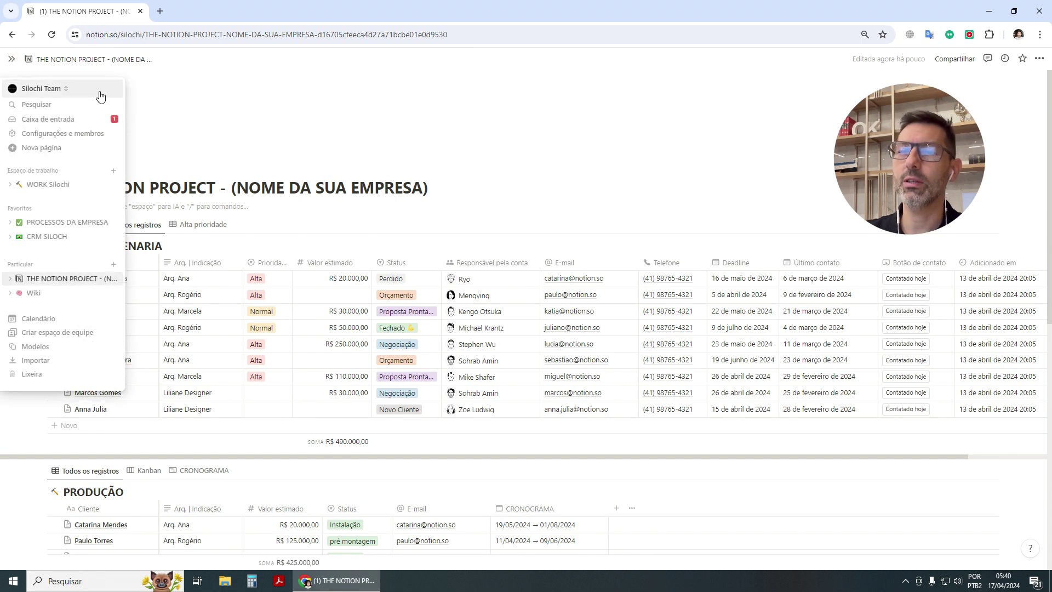
pyautogui.click(12, 61)
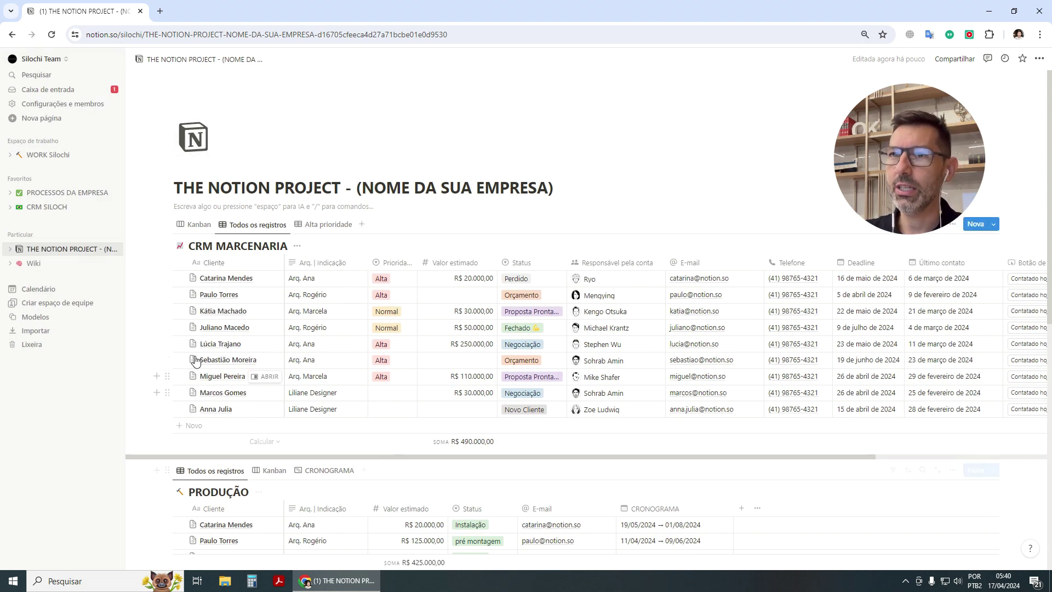
pyautogui.scroll(-1, 178, 175)
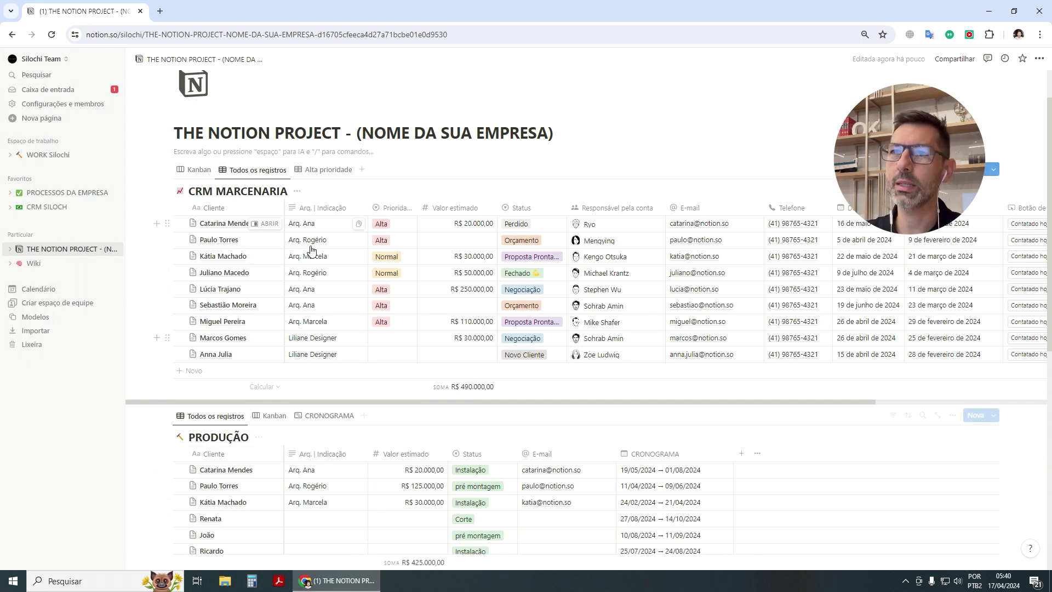
pyautogui.scroll(-2, 263, 285)
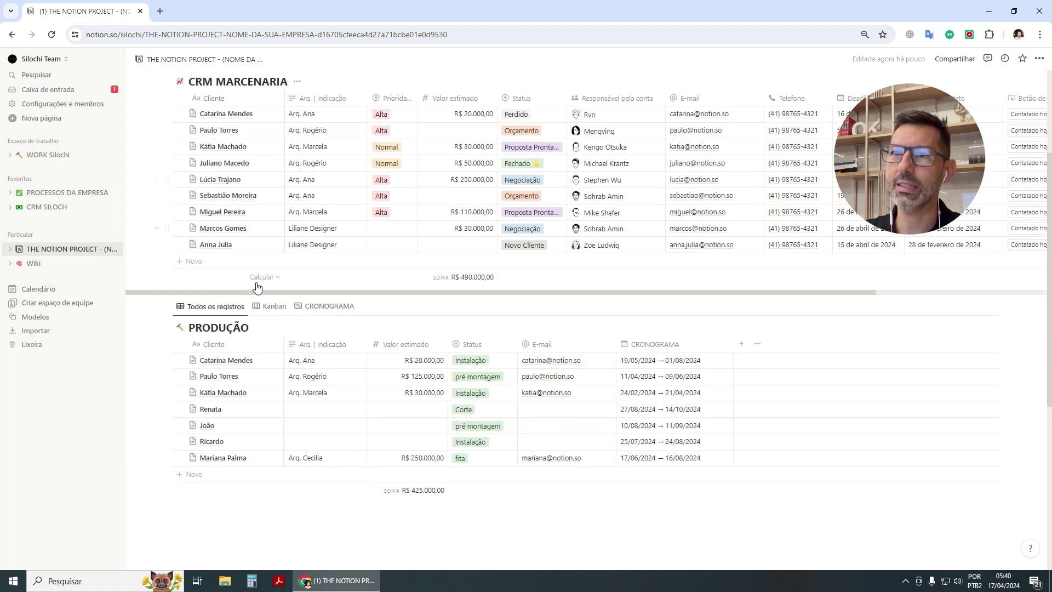
pyautogui.scroll(2, 276, 316)
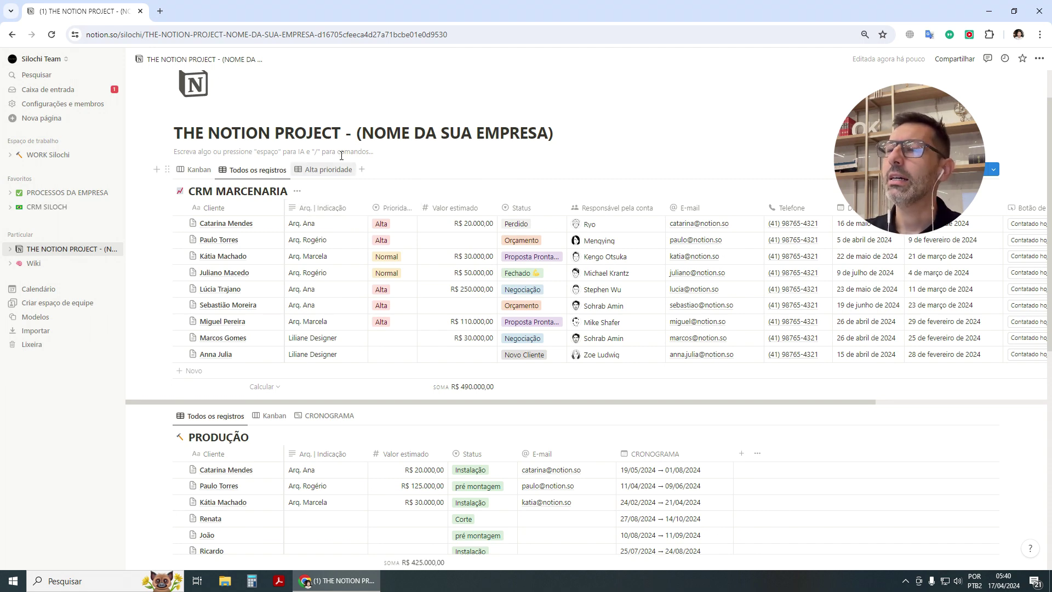
pyautogui.scroll(1, 329, 159)
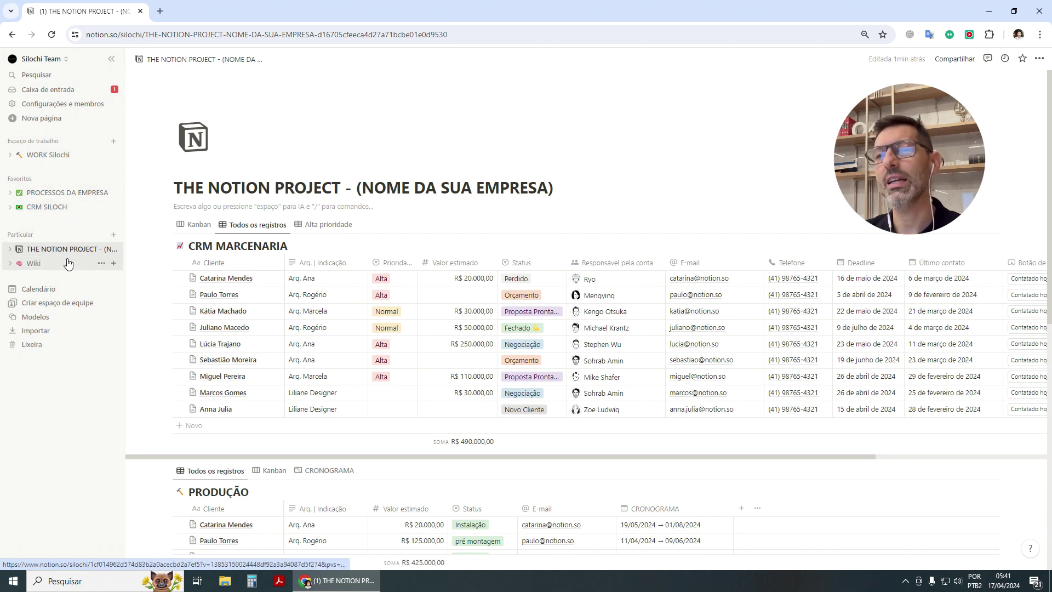
# Examine the subpages of Wiki, PROCESSOS DA EMPRESA and CRM SILOCH, collapse them again and hide the sidebar.
pyautogui.click(9, 263)
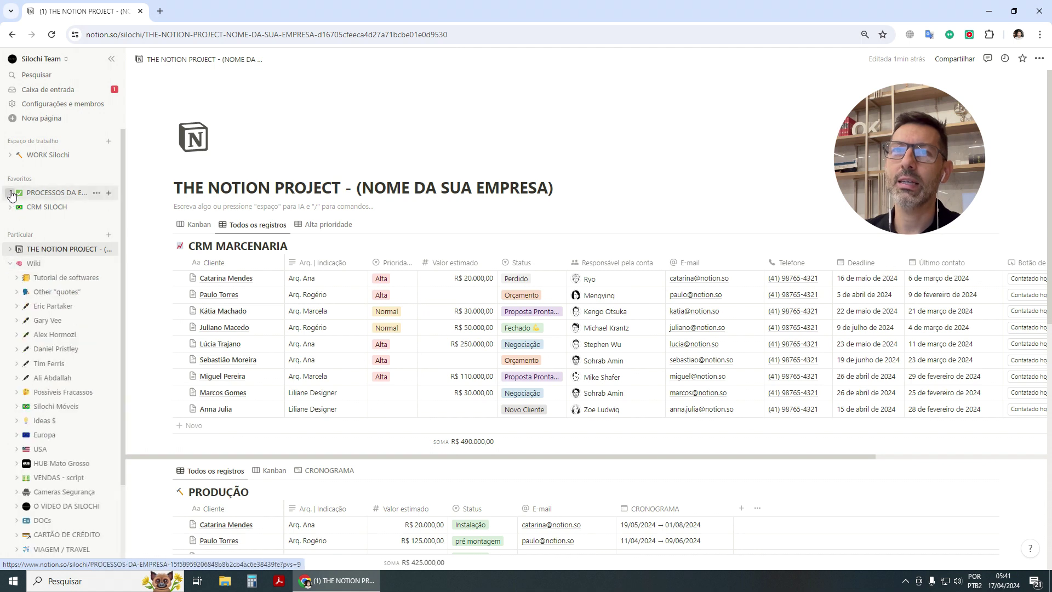
pyautogui.click(10, 194)
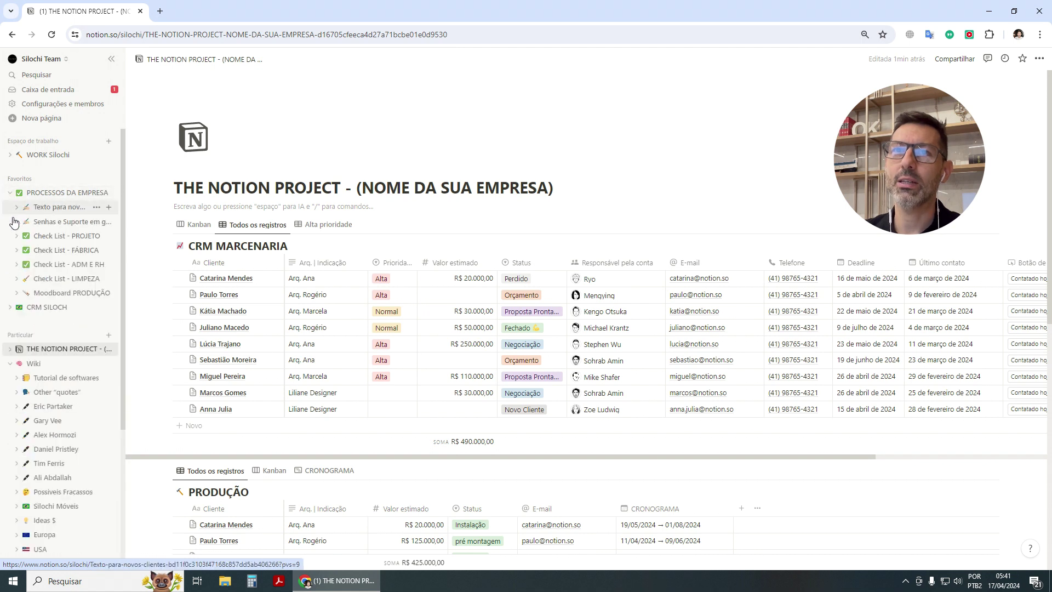
pyautogui.click(10, 307)
pyautogui.scroll(-4, 75, 292)
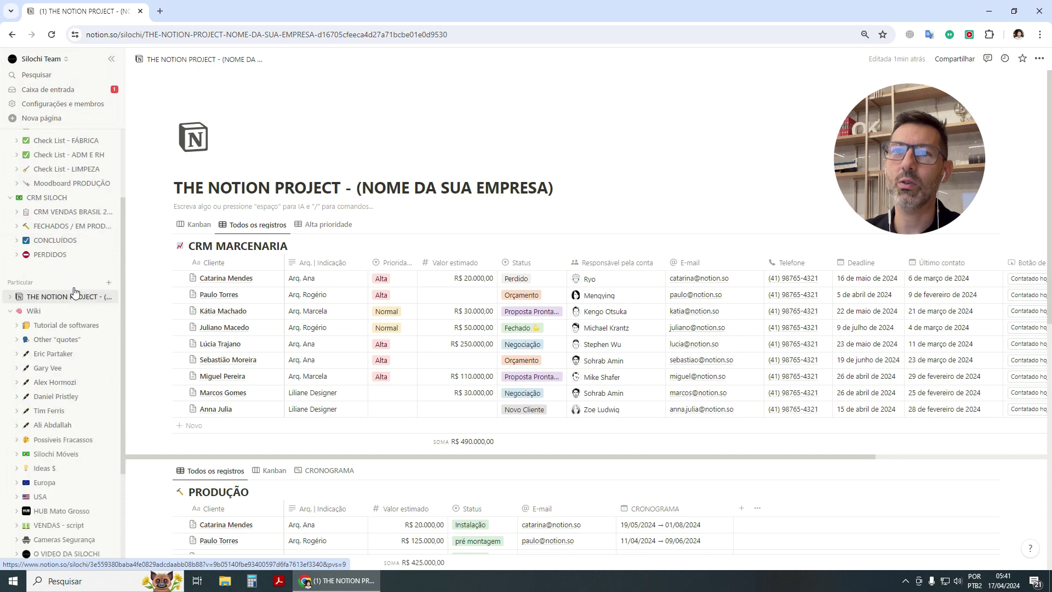
pyautogui.scroll(4, 75, 292)
pyautogui.click(9, 193)
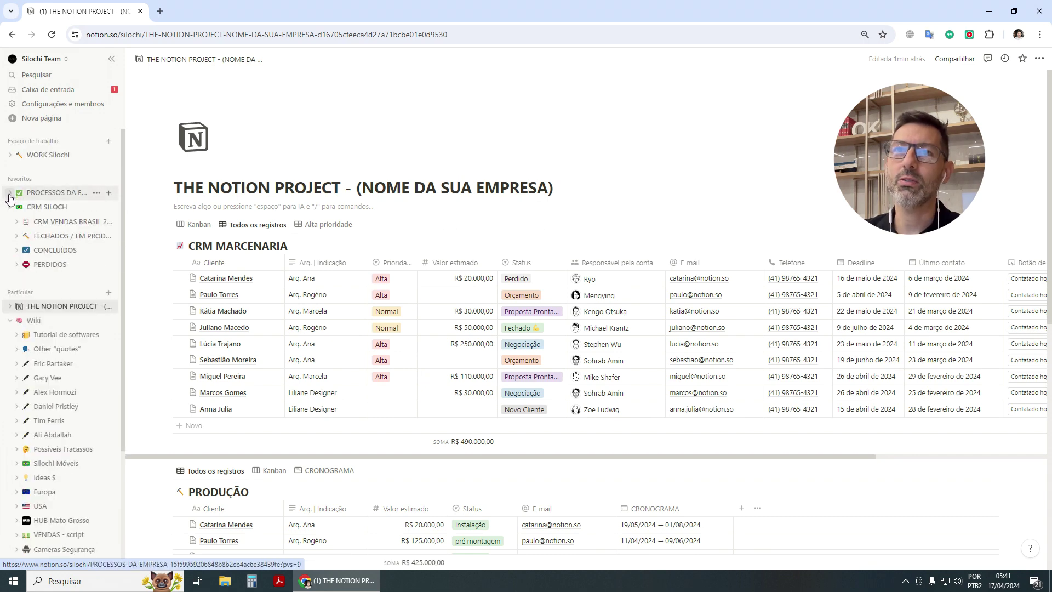
pyautogui.click(10, 206)
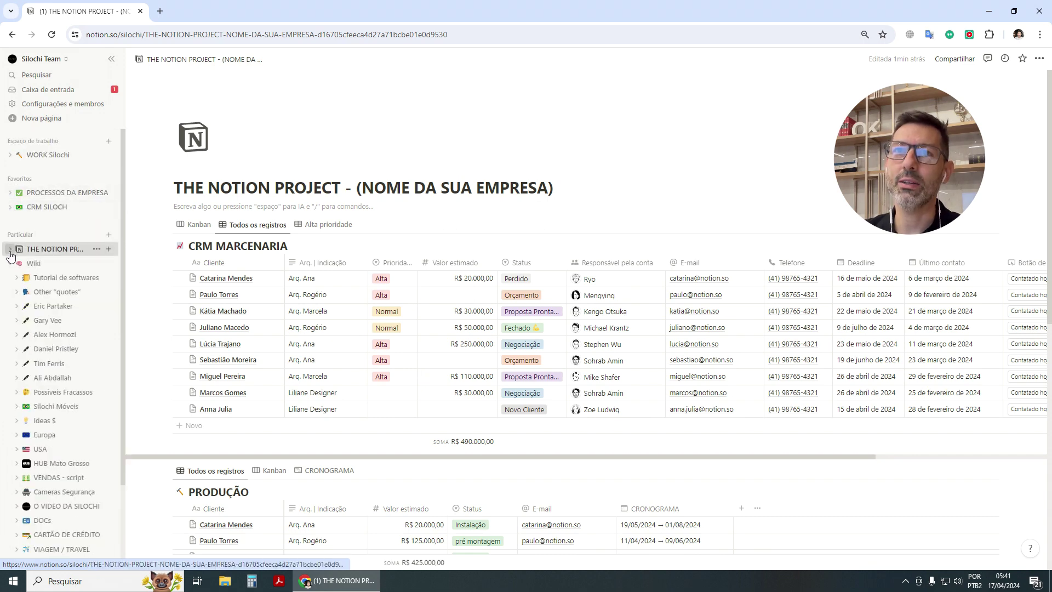
pyautogui.click(11, 249)
pyautogui.click(11, 249)
pyautogui.click(10, 264)
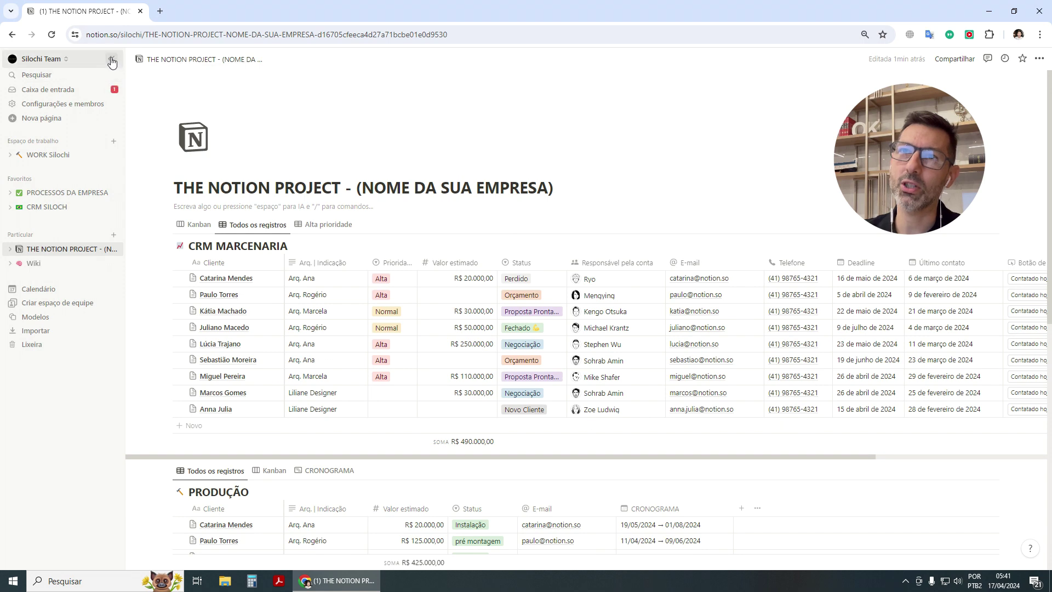
pyautogui.click(111, 59)
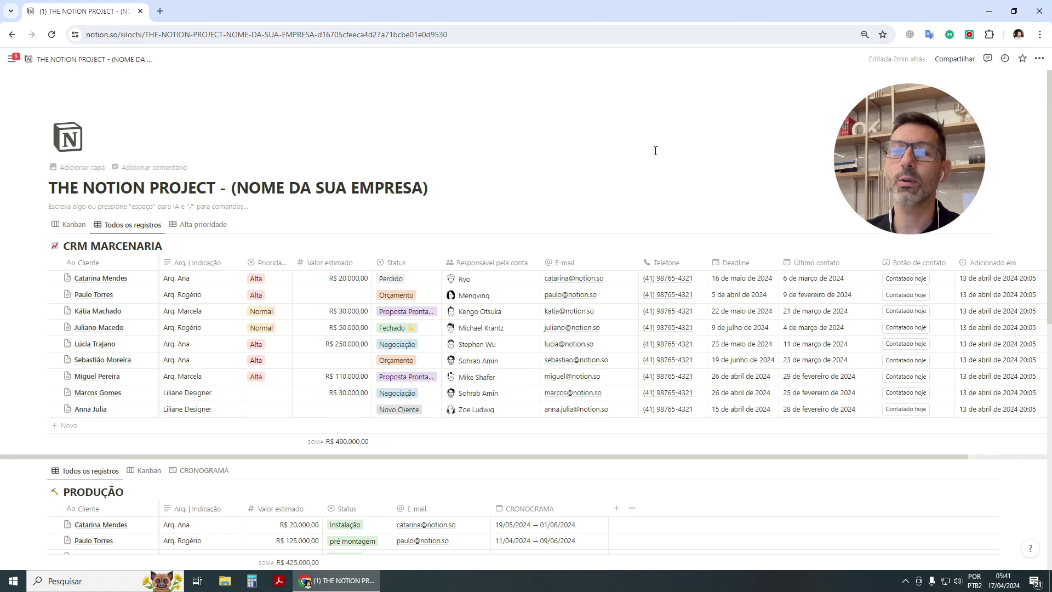
# Examine the columns and records of the CRM MARCENARIA sales table and the PRODUÇÃO table below it.
pyautogui.scroll(-1, 655, 150)
pyautogui.scroll(1, 652, 149)
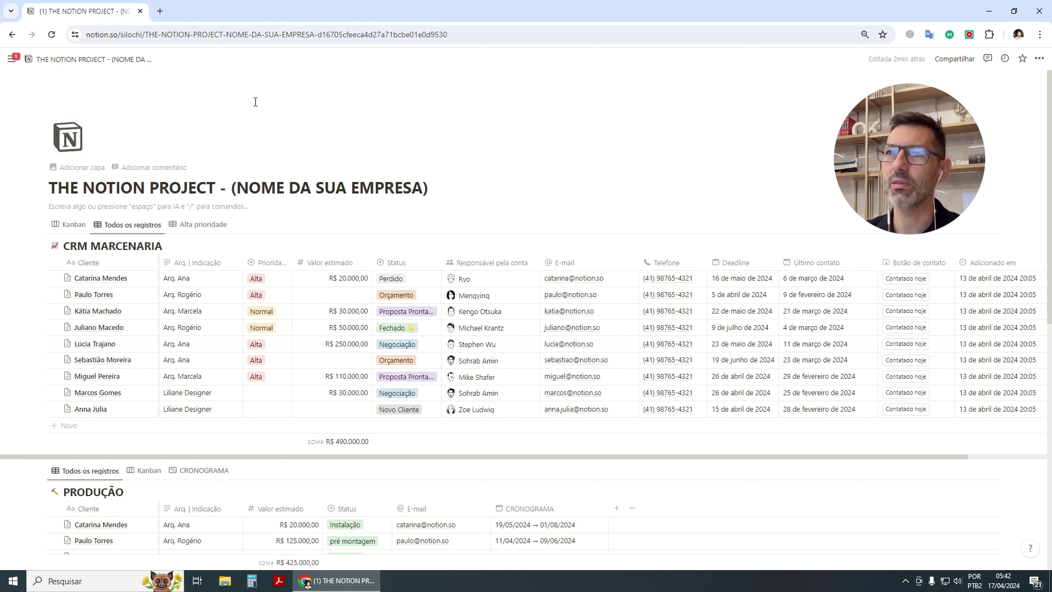
pyautogui.scroll(-1, 255, 102)
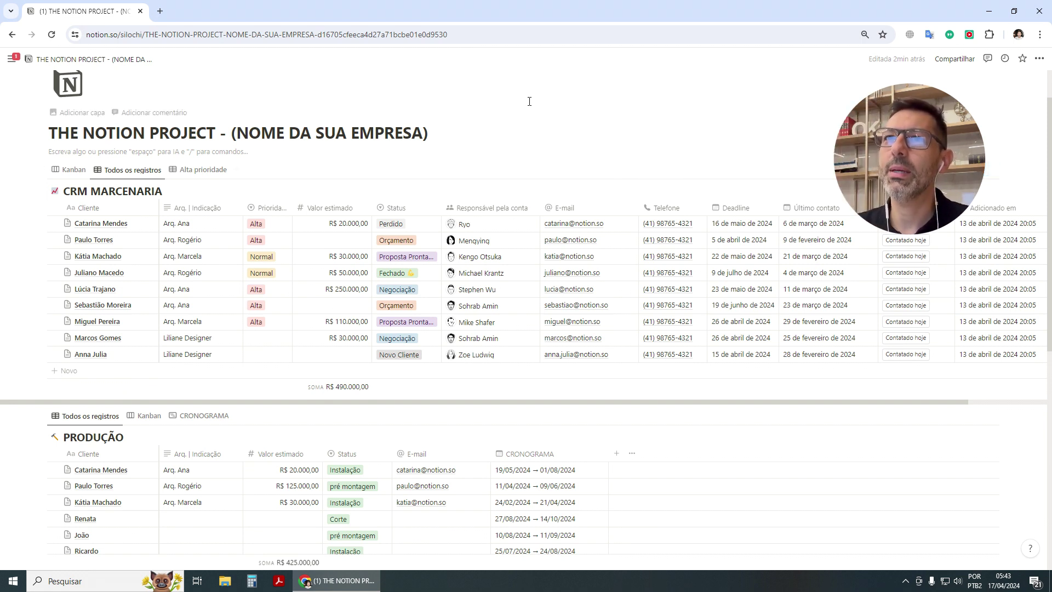
pyautogui.scroll(-1, 439, 169)
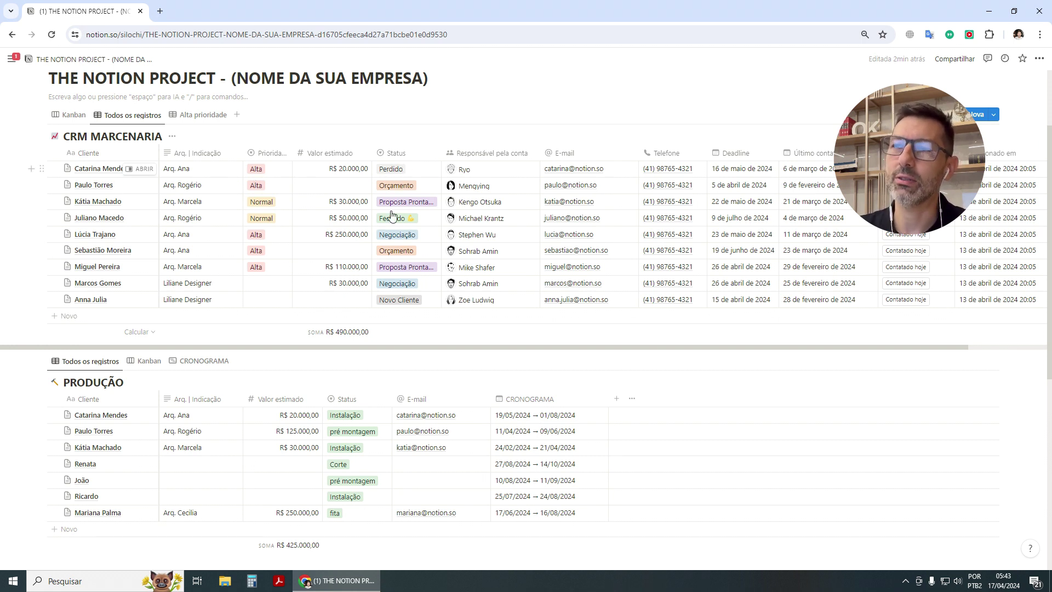
pyautogui.scroll(-1, 130, 203)
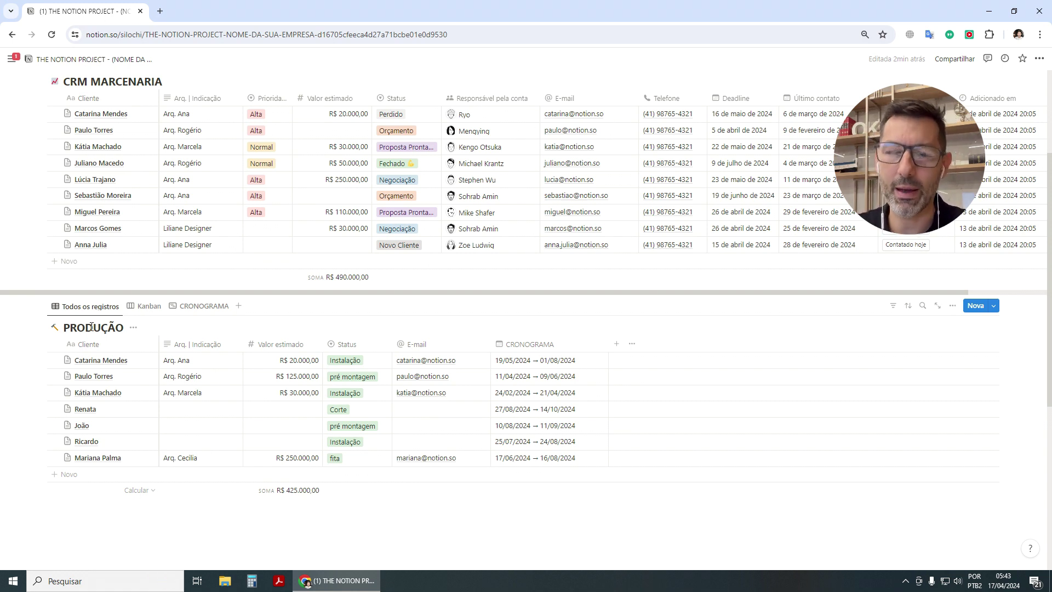
# Rename the CRM MARCENARIA database to CRM SILOCHI.
pyautogui.scroll(1, 306, 287)
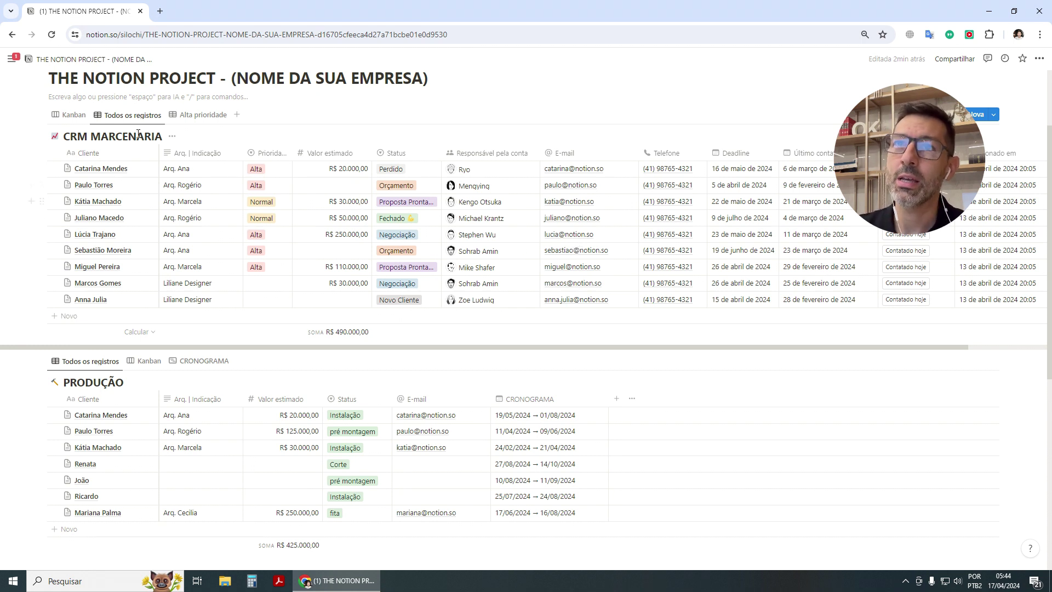
pyautogui.moveTo(64, 136); pyautogui.dragTo(154, 136)
pyautogui.doubleClick(117, 135)
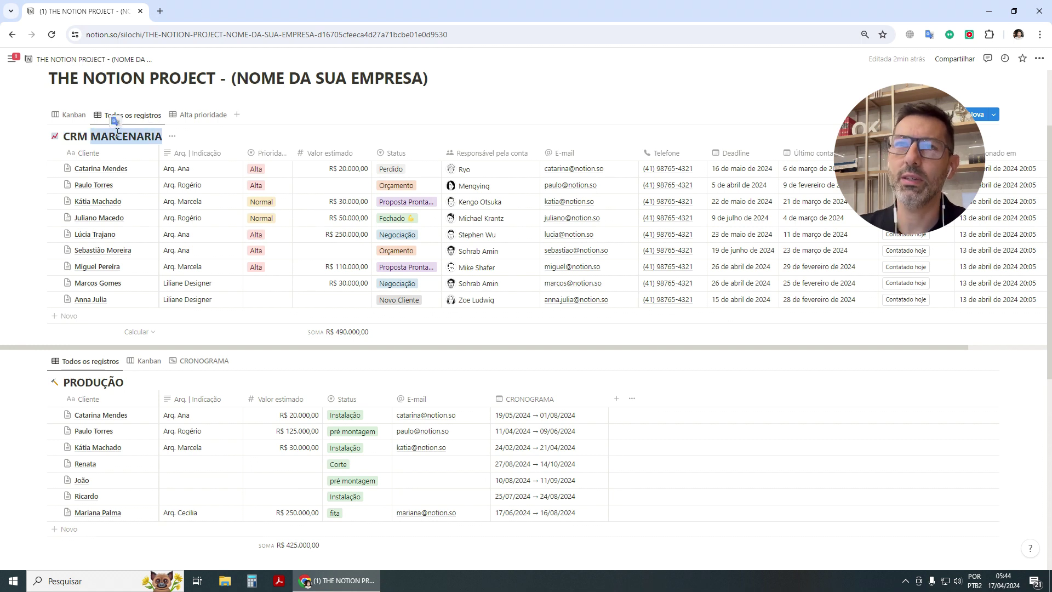
pyautogui.write('SILOCHI')
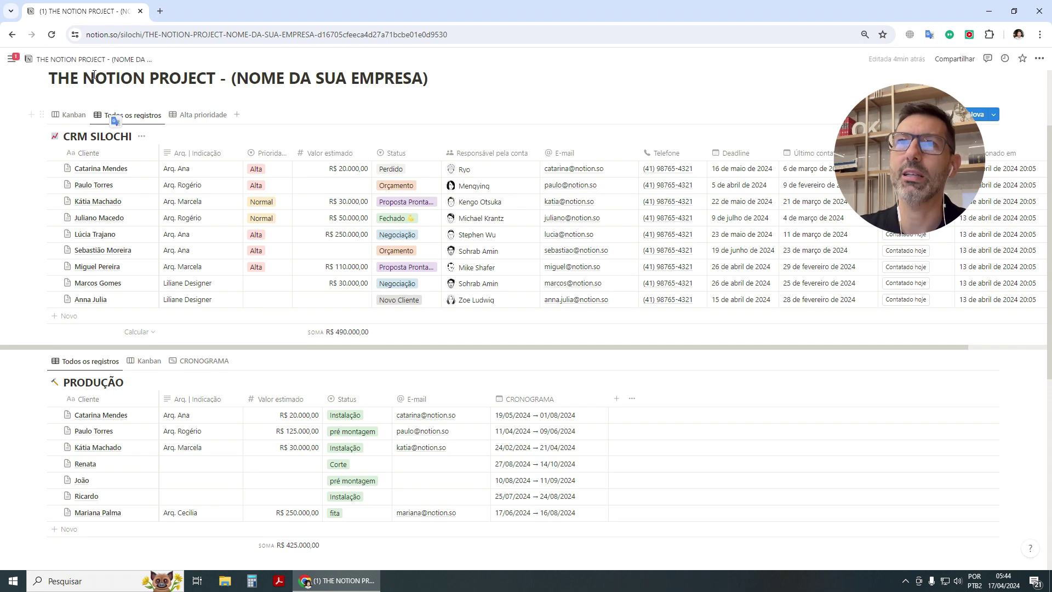
# Replace the company-name placeholder inside the parentheses of the page title with SILOCHI.
pyautogui.moveTo(236, 77); pyautogui.dragTo(367, 75)
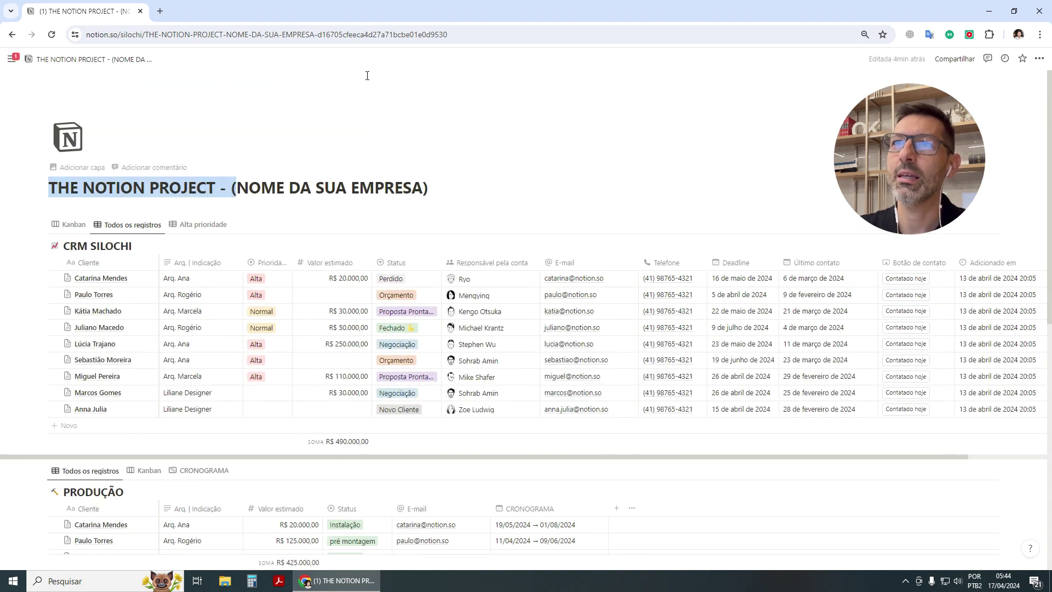
pyautogui.moveTo(236, 186); pyautogui.dragTo(423, 184)
pyautogui.write('SILOCHI')
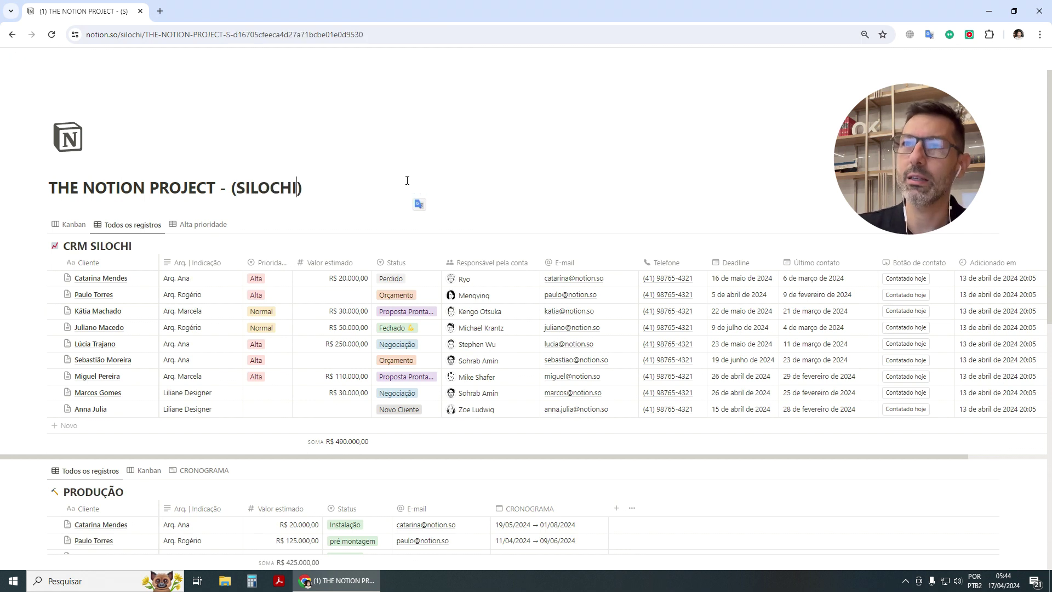
# Insert INDÚSTRIA before SILOCHI in the page title so it reads THE NOTION PROJECT - (INDÚSTRIA SILOCHI).
pyautogui.press('Left')
pyautogui.press('Left')
pyautogui.press('Left')
pyautogui.press('Left')
pyautogui.press('Left')
pyautogui.press('Left')
pyautogui.press('Left')
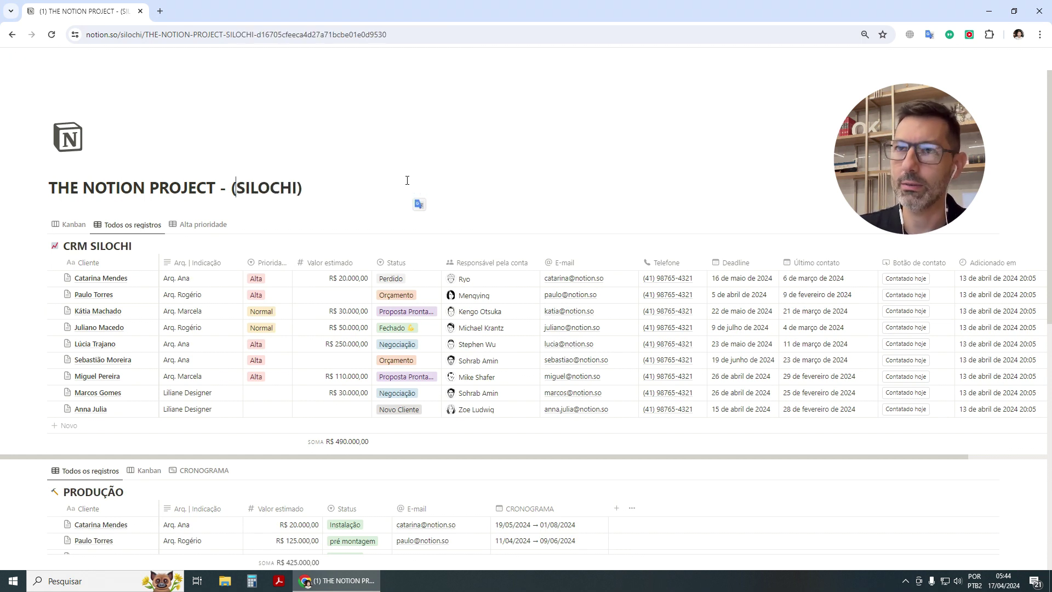
pyautogui.write('ON')
pyautogui.press('BackSpace')
pyautogui.press('BackSpace')
pyautogui.write('INDÚST')
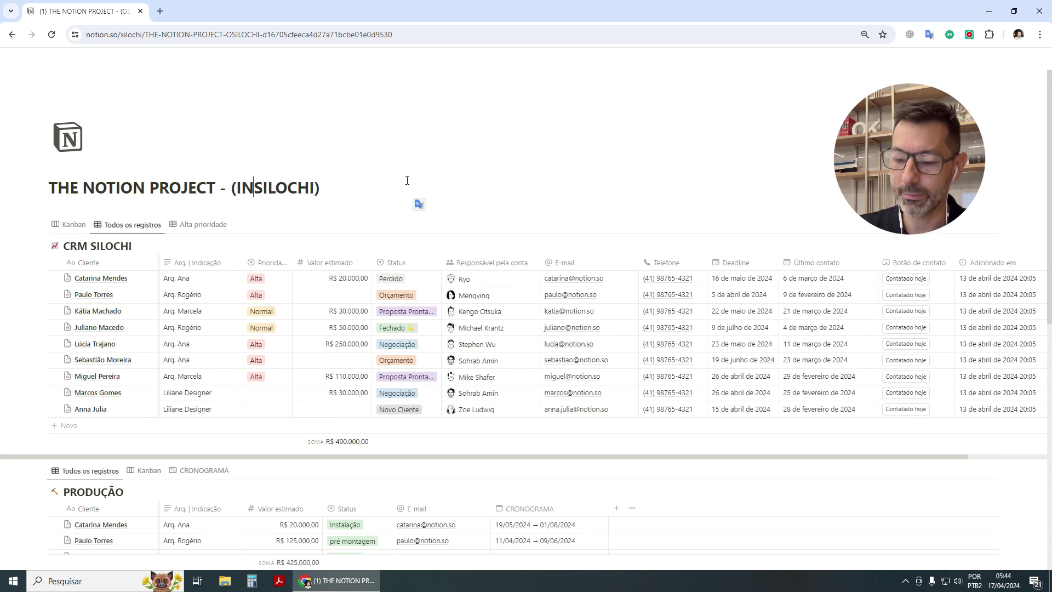
pyautogui.write('RIA')
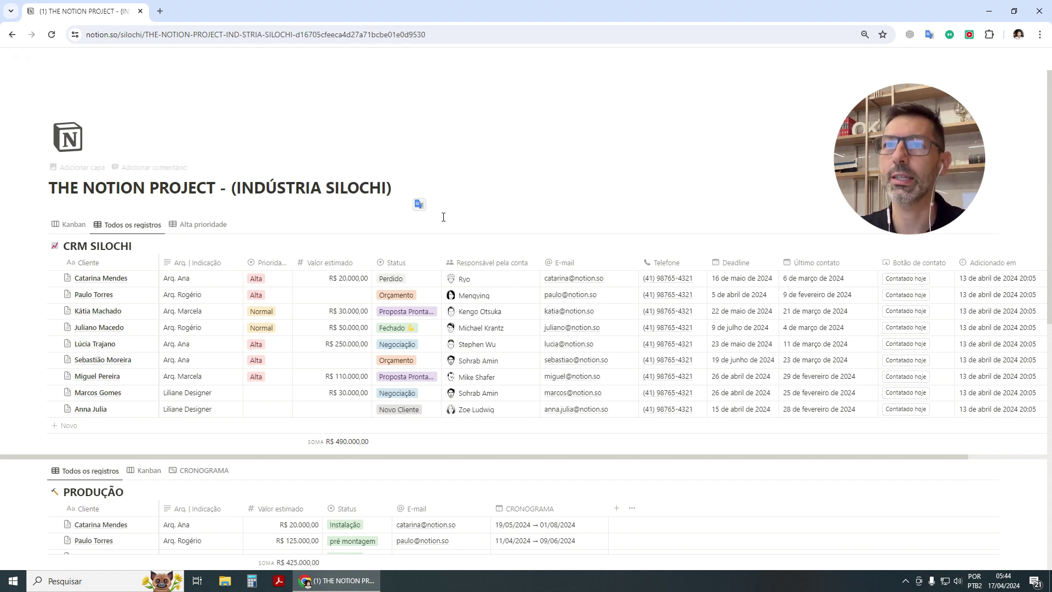
# Widen the Cliente column of the CRM SILOCHI table slightly and view the priority options of the first client.
pyautogui.scroll(-1, 271, 230)
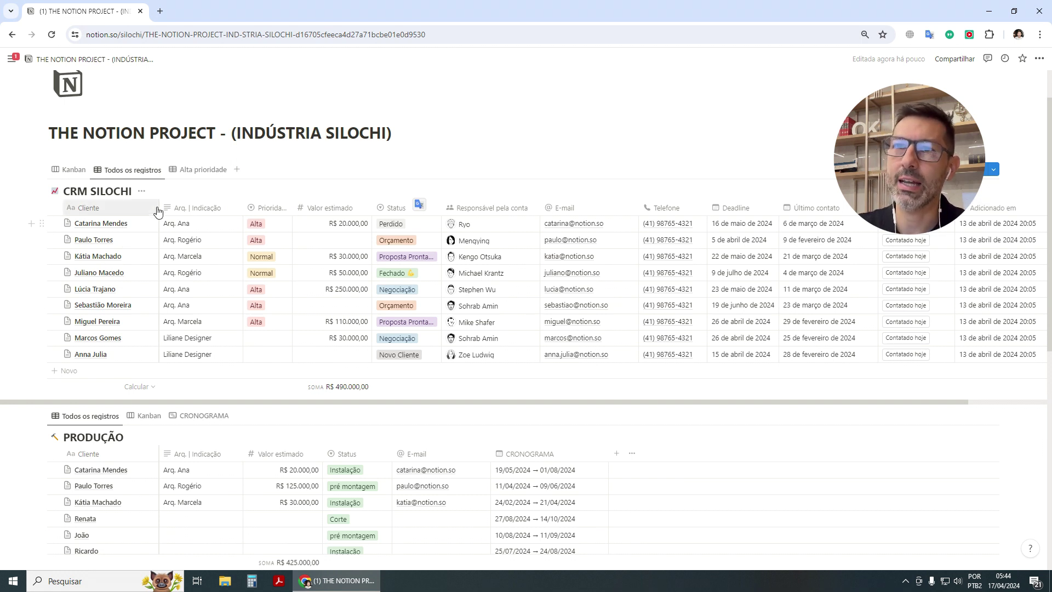
pyautogui.moveTo(158, 207); pyautogui.dragTo(180, 215)
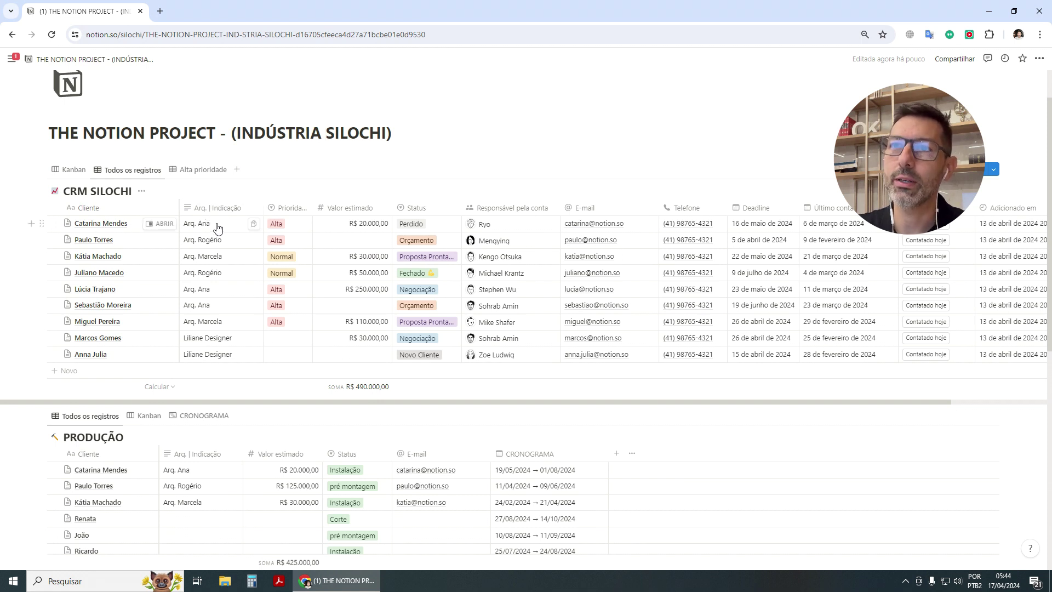
pyautogui.click(291, 225)
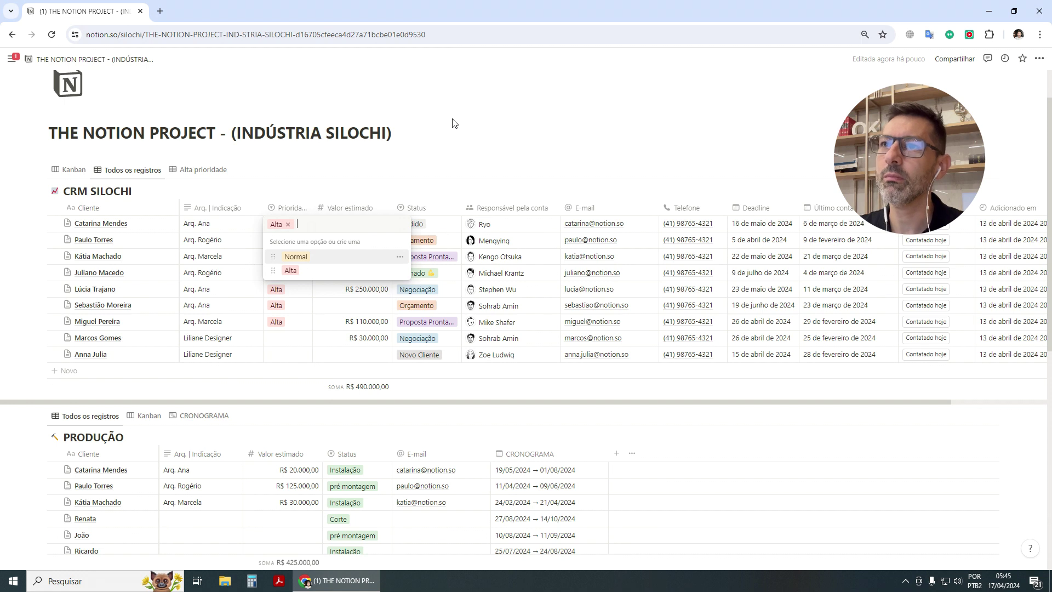
pyautogui.press('Escape')
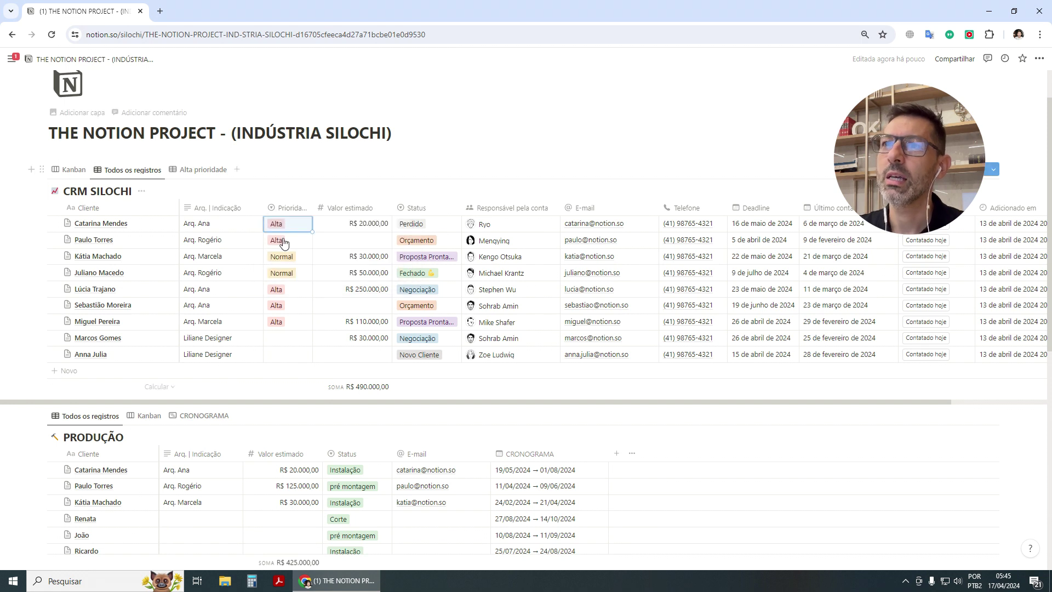
# Set the estimated value (Valor estimado) of the first client in the CRM SILOCHI table to 55000.
pyautogui.click(361, 228)
pyautogui.hotkey('ctrl', 'a')
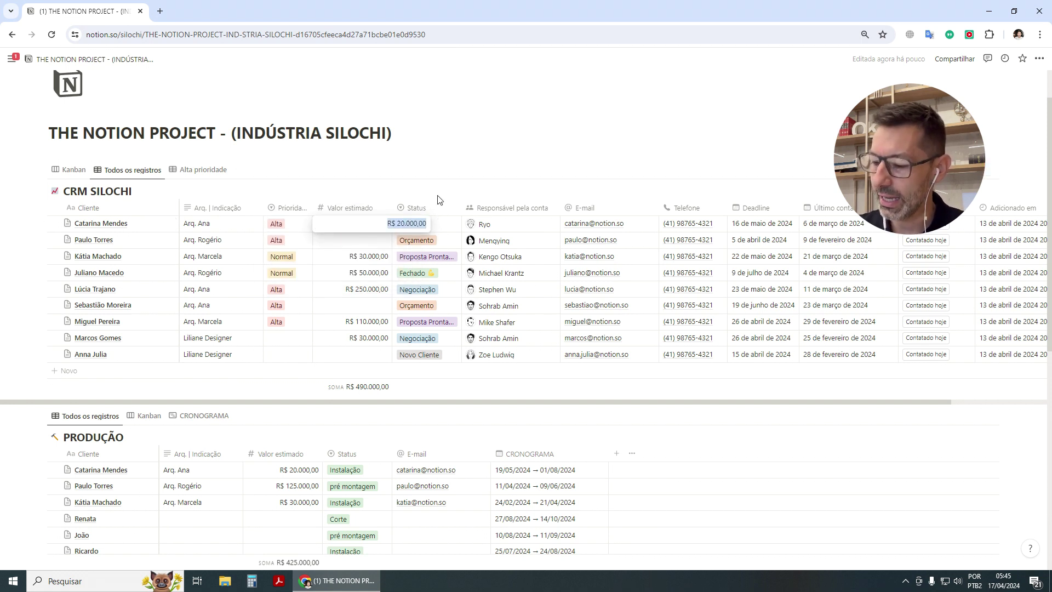
pyautogui.write('55000')
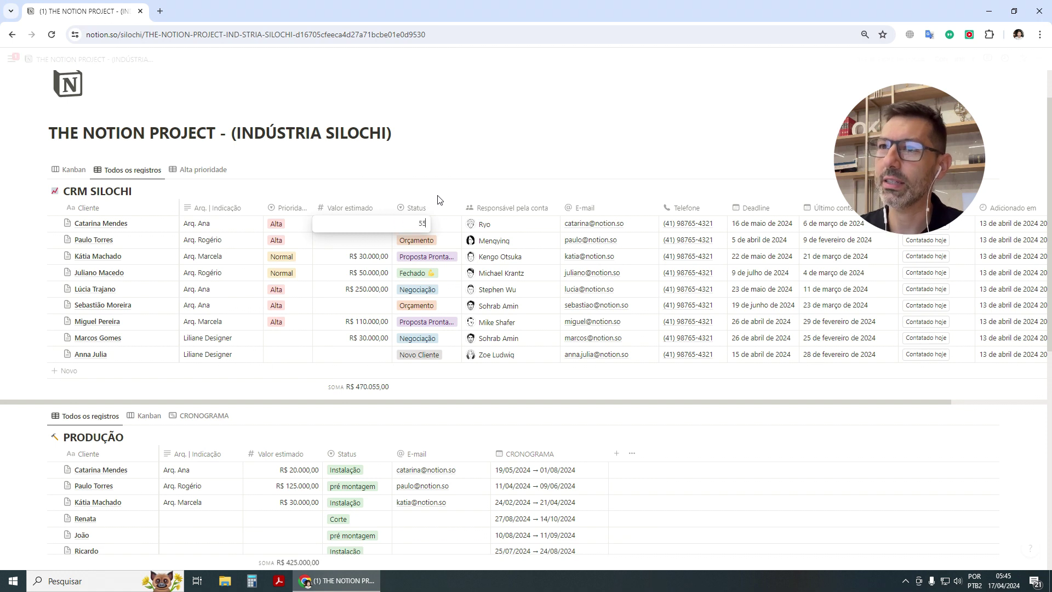
pyautogui.press('Return')
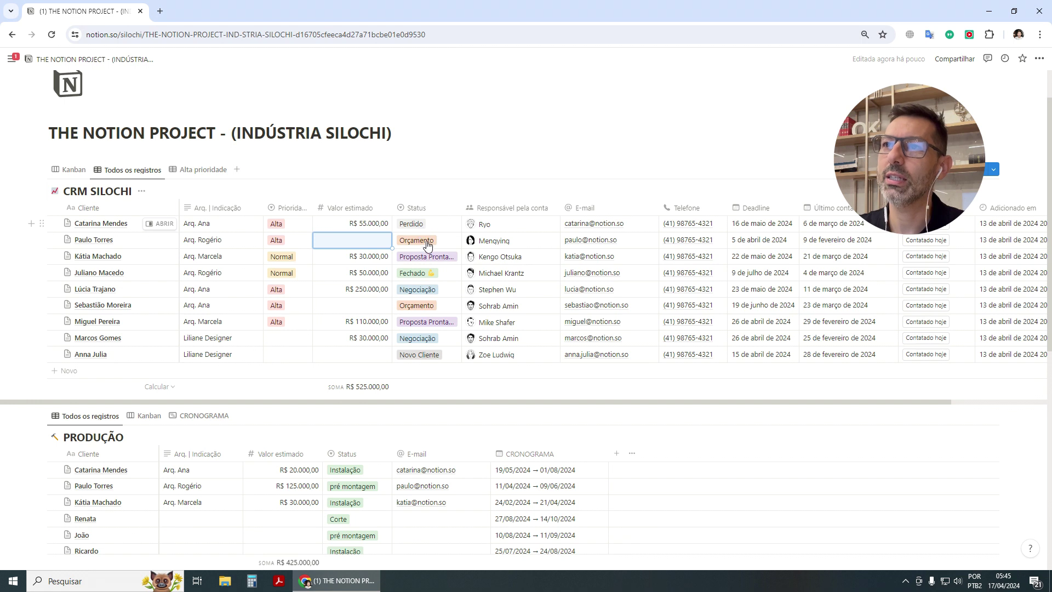
# Change the second client's status in CRM SILOCHI successively to Novo Cliente, Orçamento, Proposta Pronta and Negociação.
pyautogui.click(429, 245)
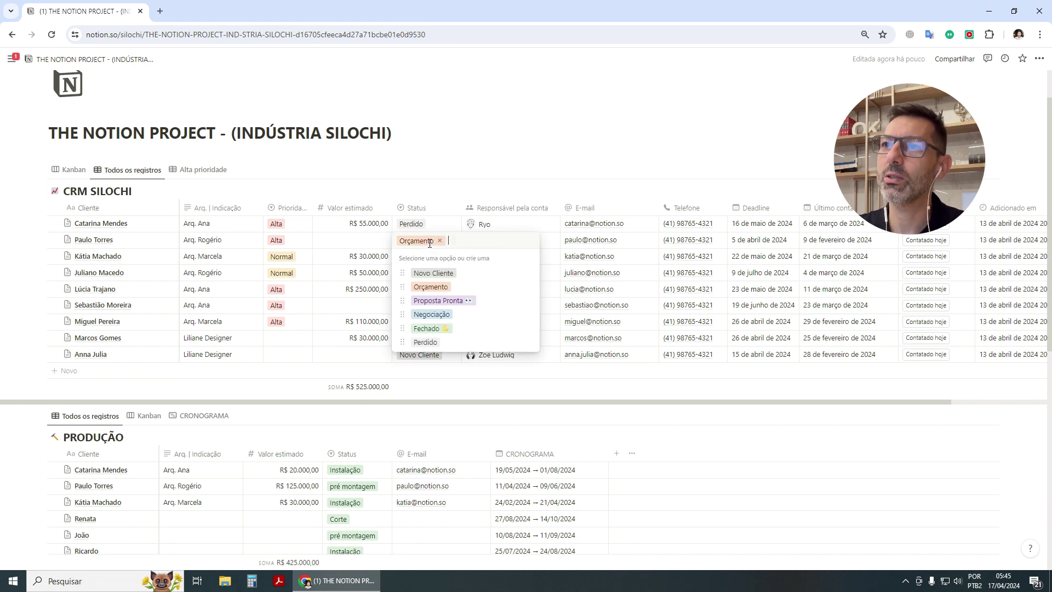
pyautogui.click(428, 274)
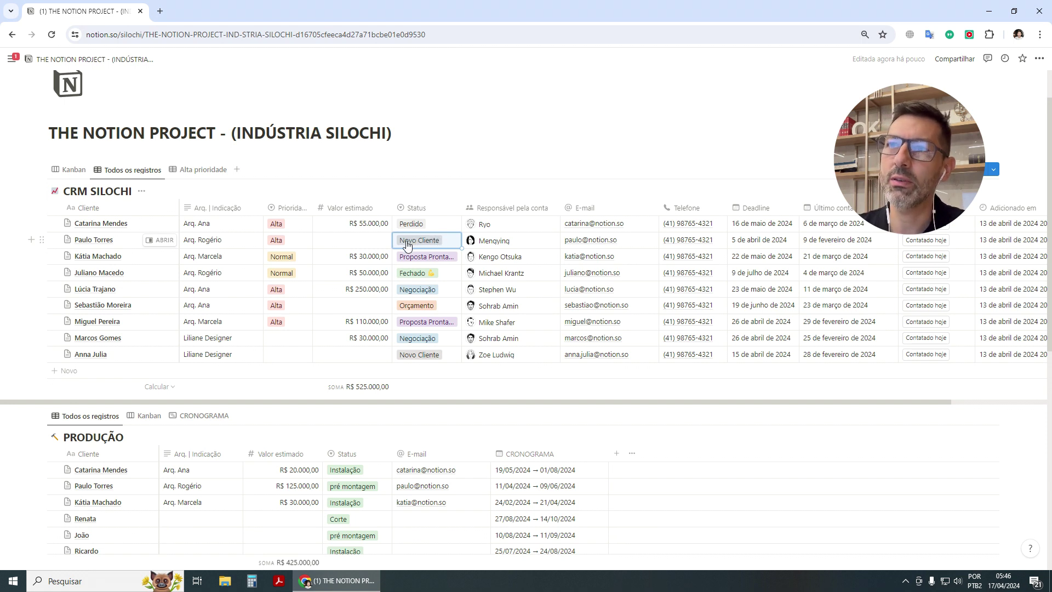
pyautogui.click(440, 243)
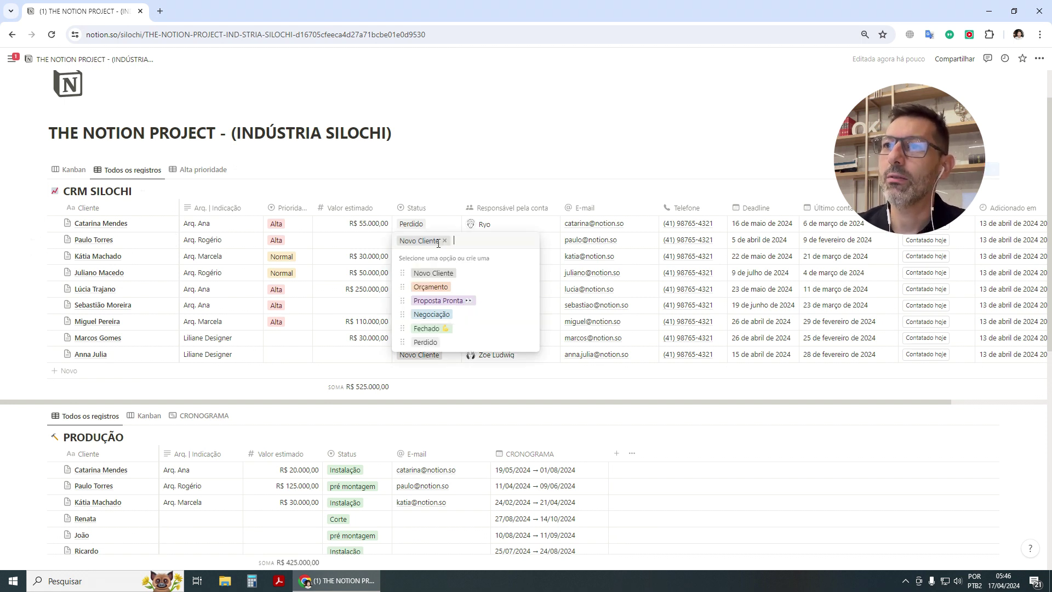
pyautogui.click(443, 289)
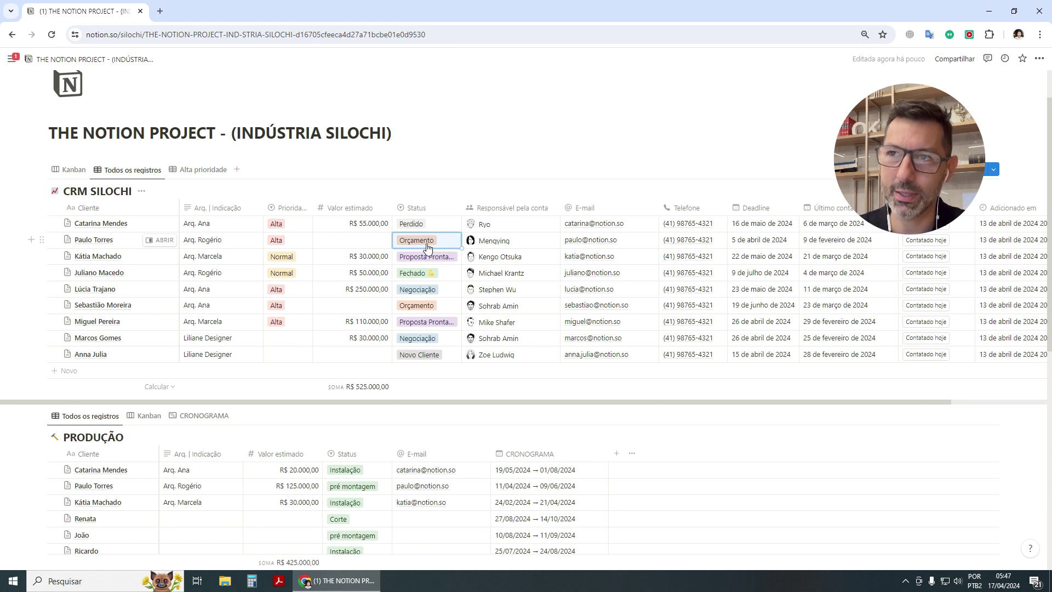
pyautogui.click(428, 247)
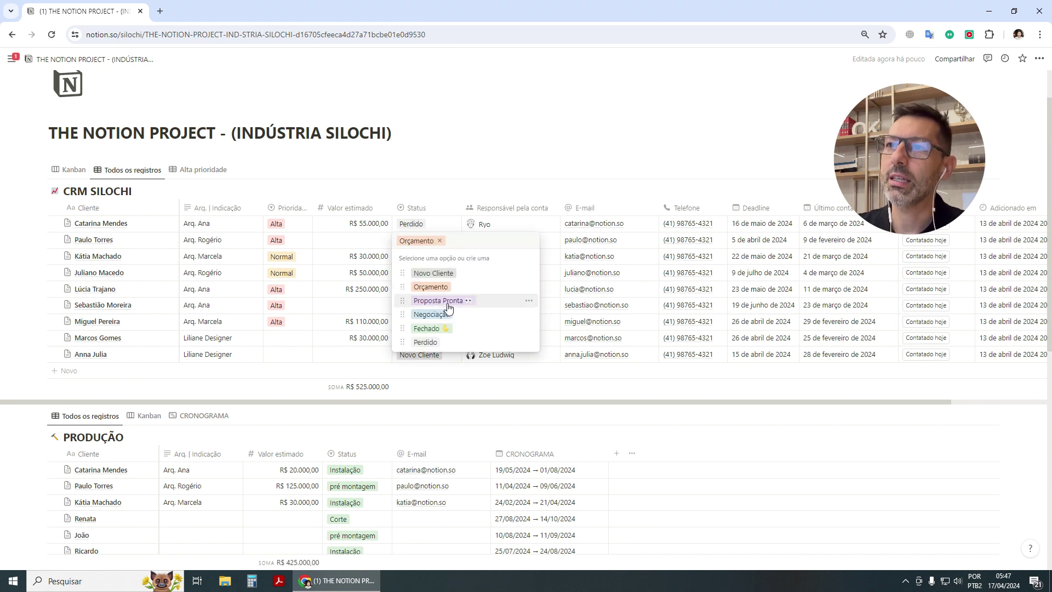
pyautogui.click(446, 301)
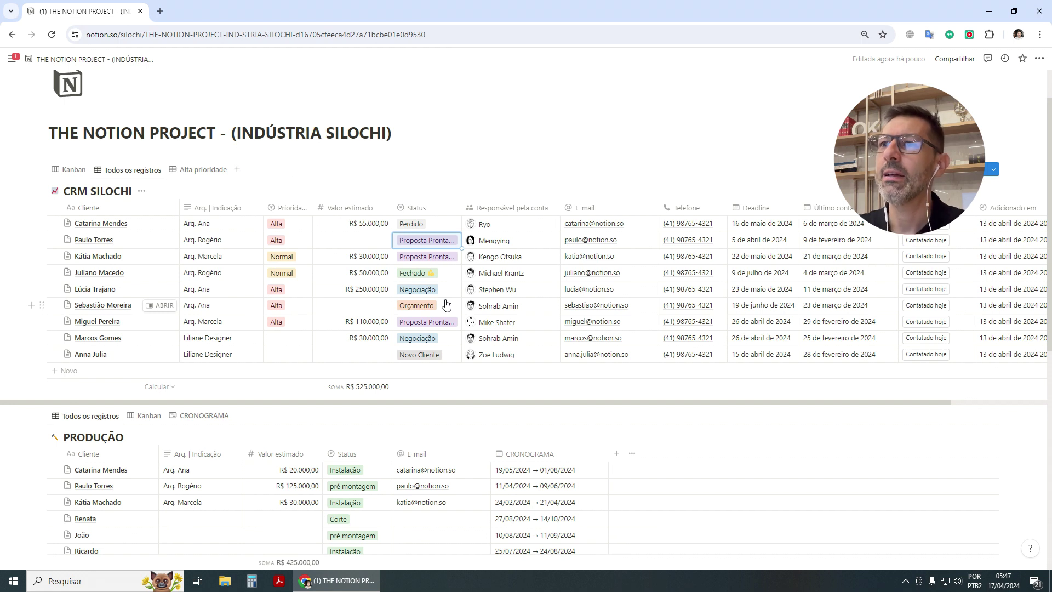
pyautogui.click(448, 240)
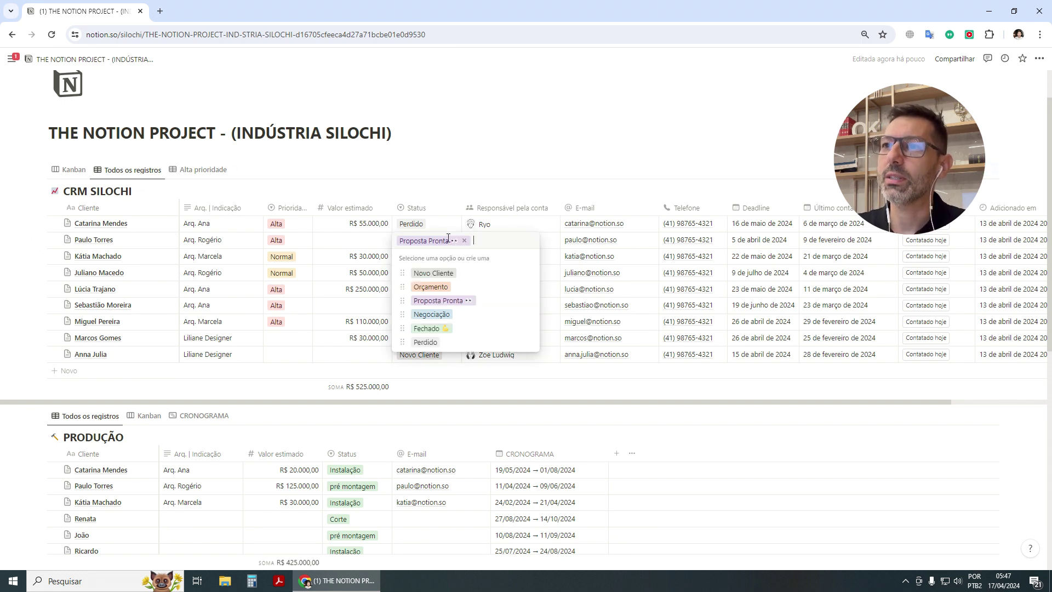
pyautogui.click(432, 314)
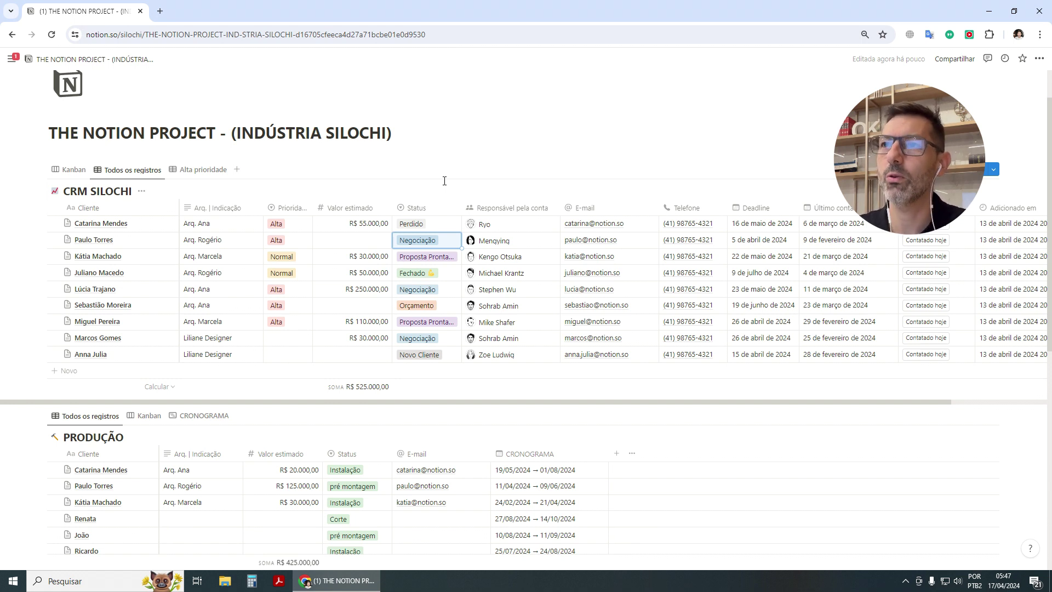
# Set the second client's status to Fechado, move its record from CRM SILOCHI into the PRODUÇÃO table and undo the move.
pyautogui.click(433, 241)
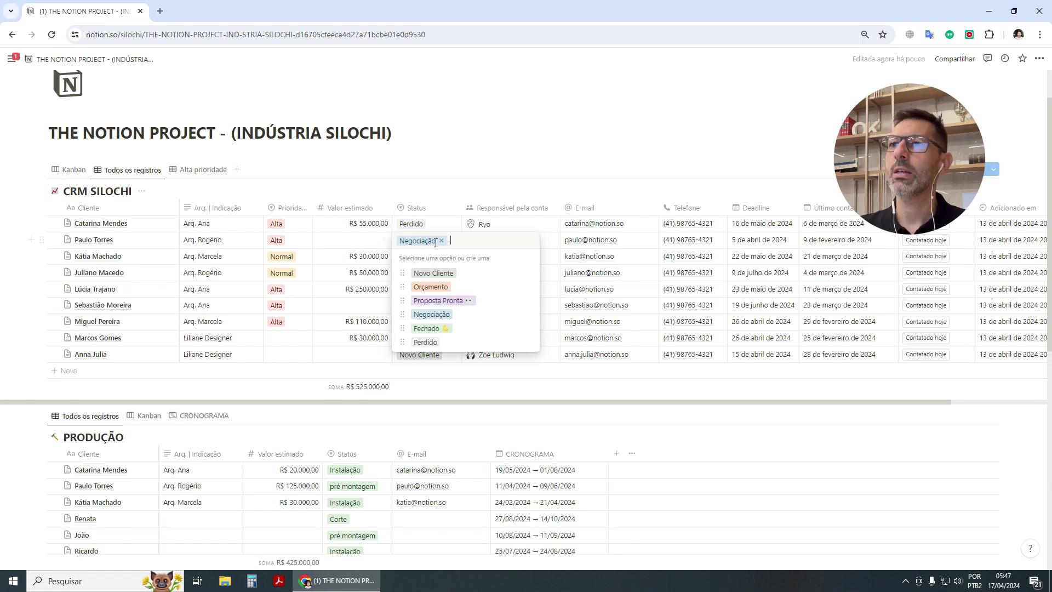
pyautogui.click(440, 329)
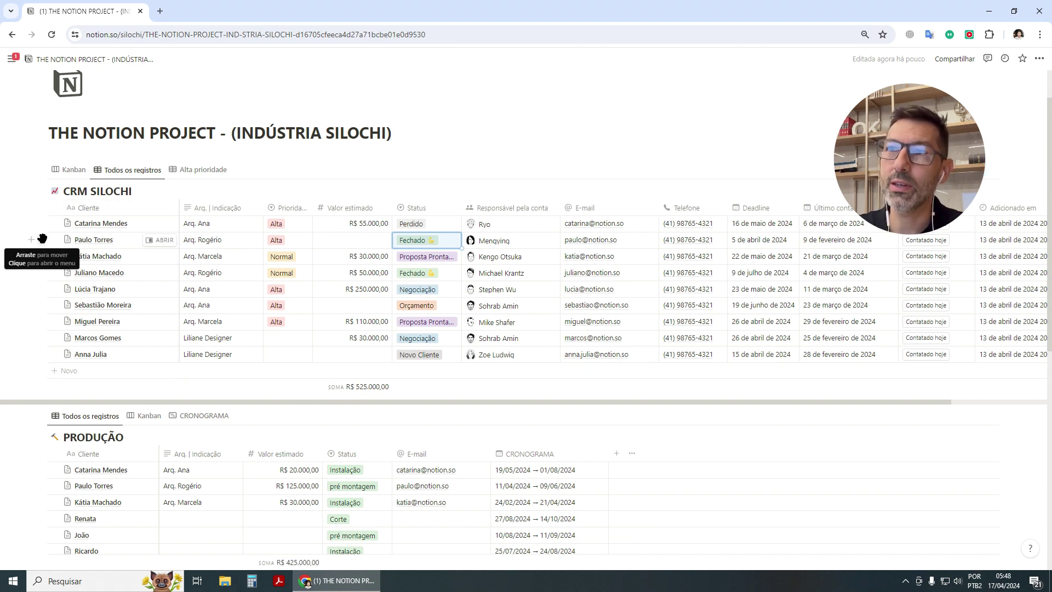
pyautogui.moveTo(45, 235); pyautogui.dragTo(53, 466)
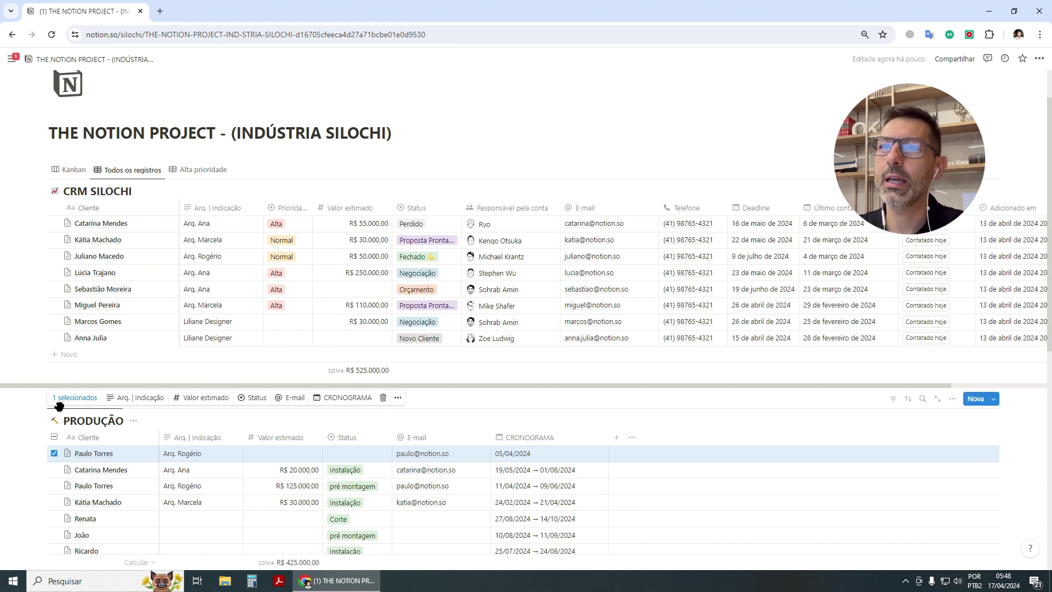
pyautogui.hotkey('ctrl', 'z')
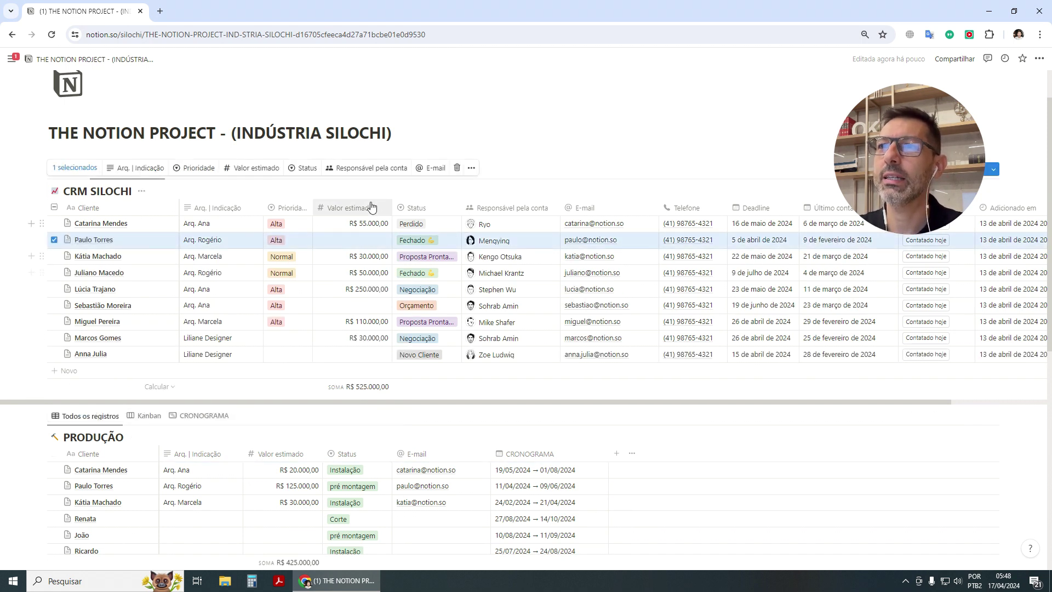
# Set the status of the second client in the CRM SILOCHI table to Perdido.
pyautogui.click(429, 243)
pyautogui.click(426, 341)
pyautogui.click(536, 112)
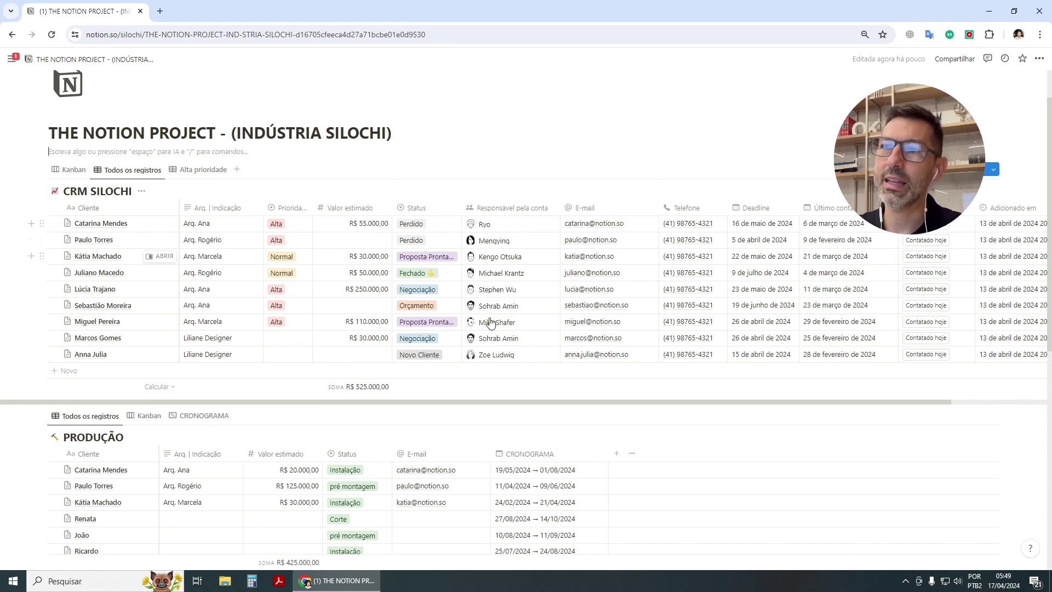
# Delete the Responsável pela conta property from the CRM SILOCHI table for all records.
pyautogui.click(500, 212)
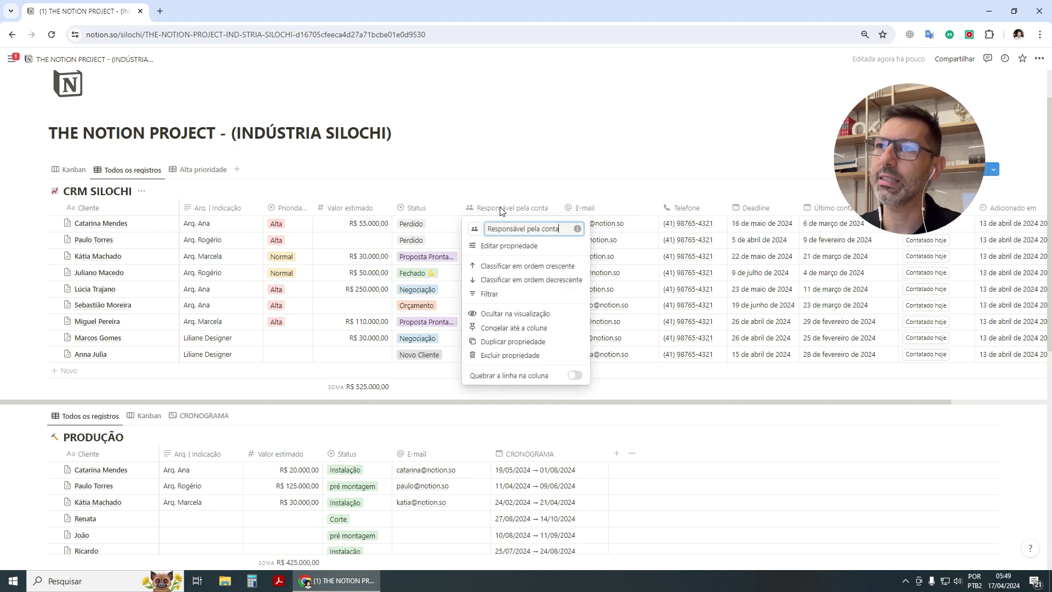
pyautogui.click(514, 355)
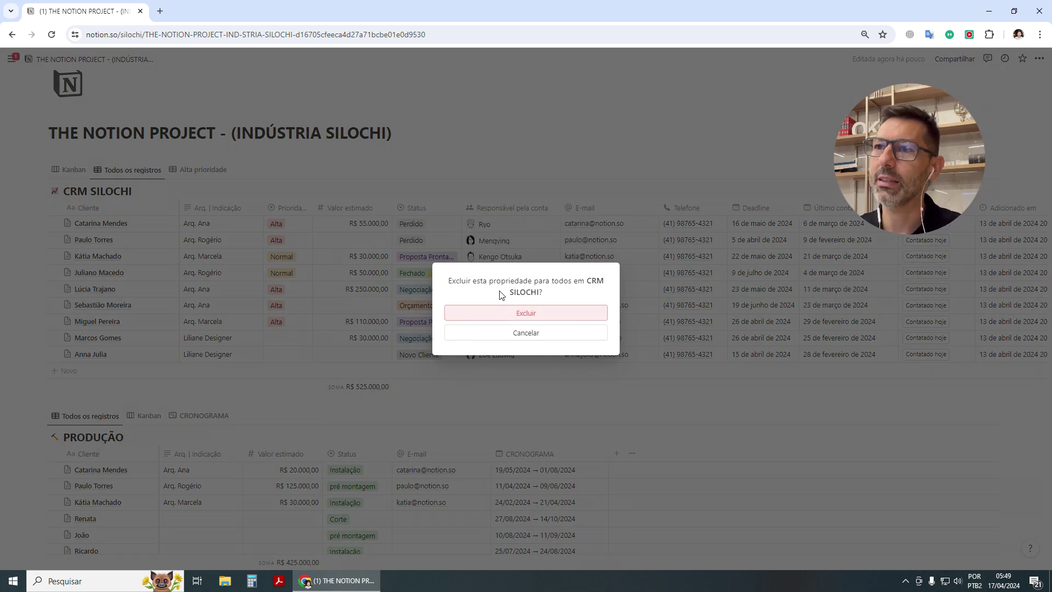
pyautogui.click(513, 314)
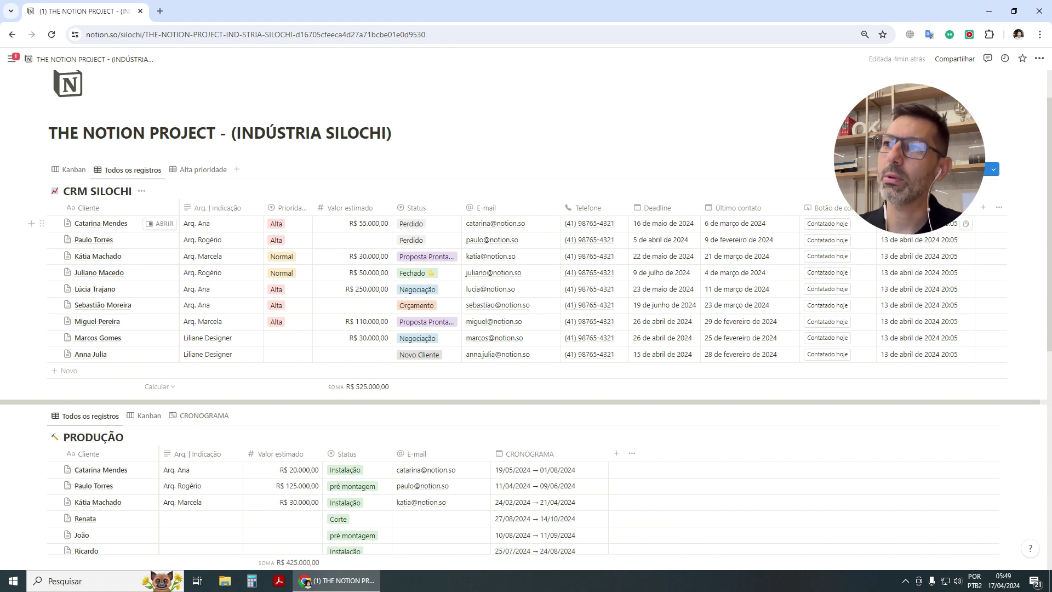
# Add a new record at the end of the CRM SILOCHI table and name the client Cliente Teste.
pyautogui.click(73, 374)
pyautogui.moveTo(134, 377); pyautogui.dragTo(51, 374)
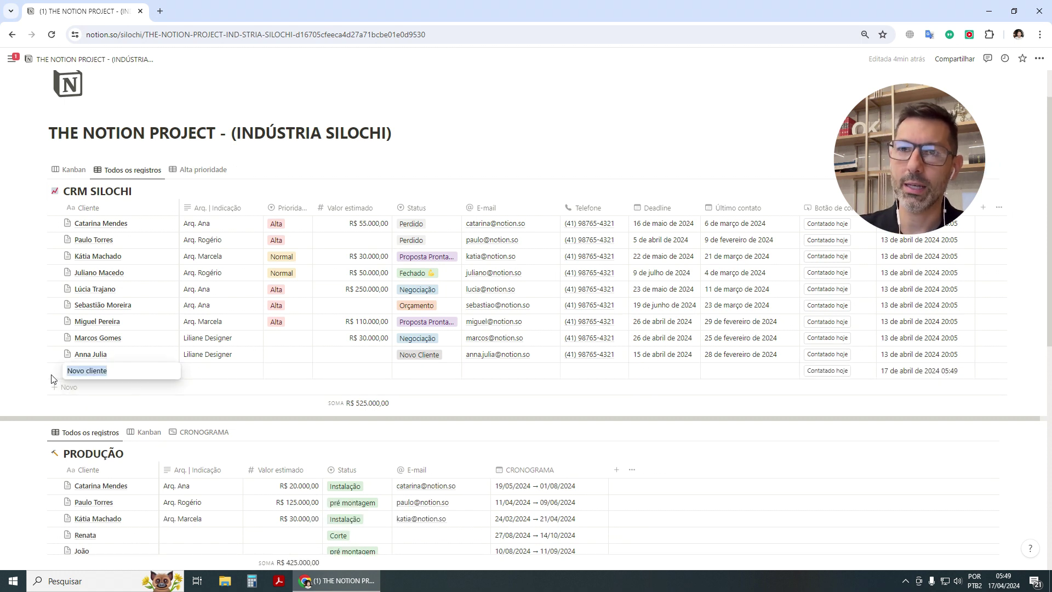
pyautogui.write('clIENTE')
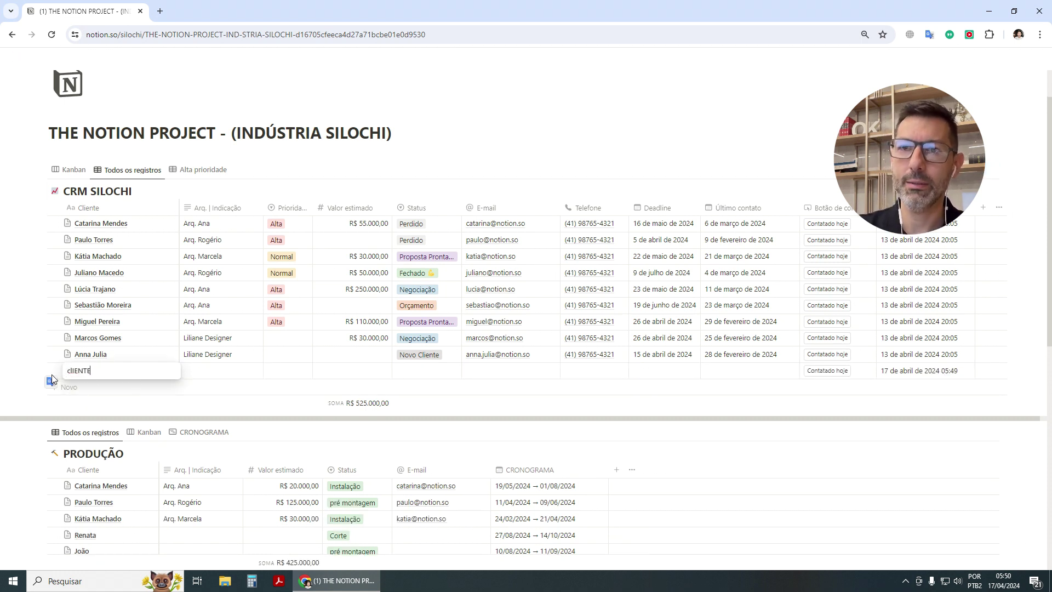
pyautogui.write('liente Teste')
pyautogui.press('Return')
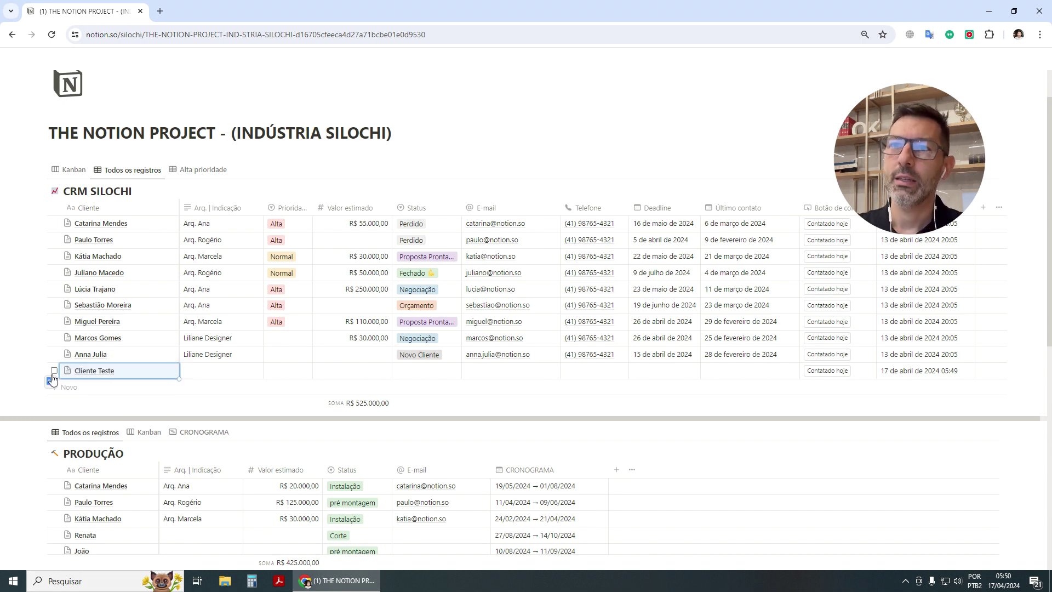
# Enter the architect's name under Arq. | Indicação for Cliente Teste and set the record's priority to Normal.
pyautogui.click(199, 370)
pyautogui.write('Arq')
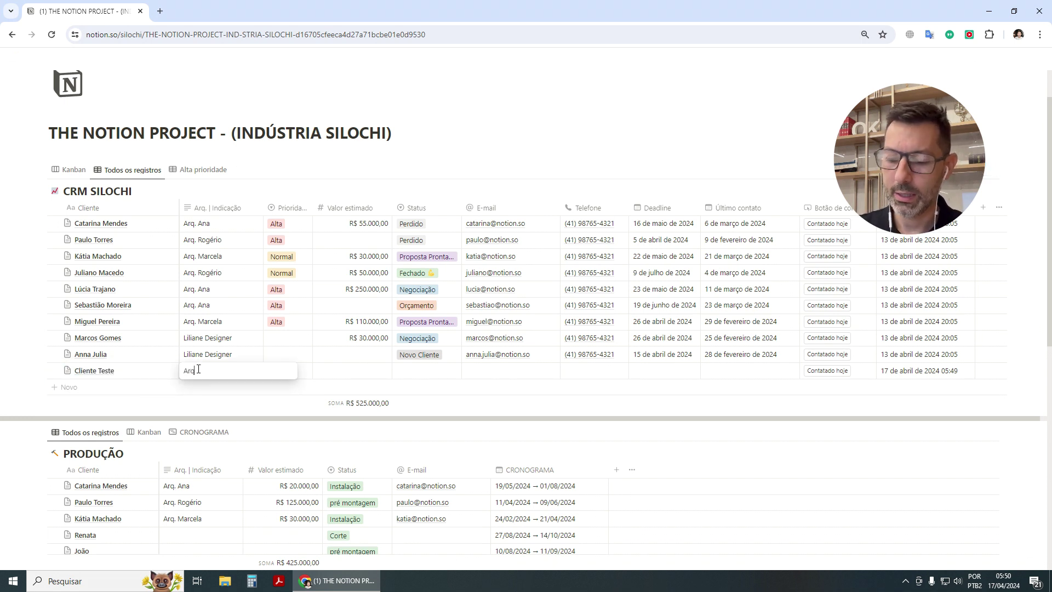
pyautogui.write('. Sam;')
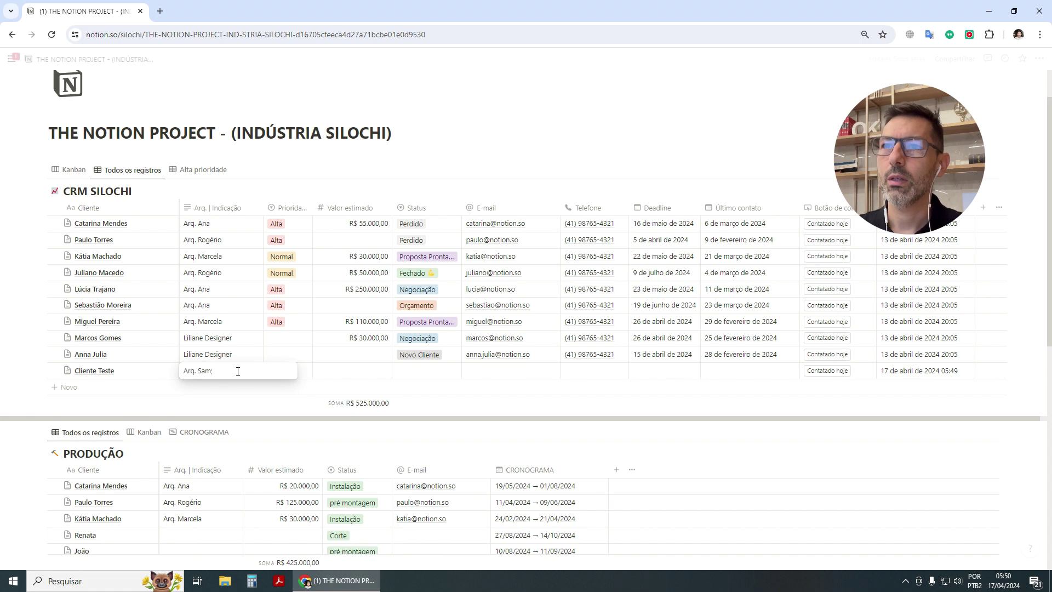
pyautogui.click(299, 371)
pyautogui.click(299, 371)
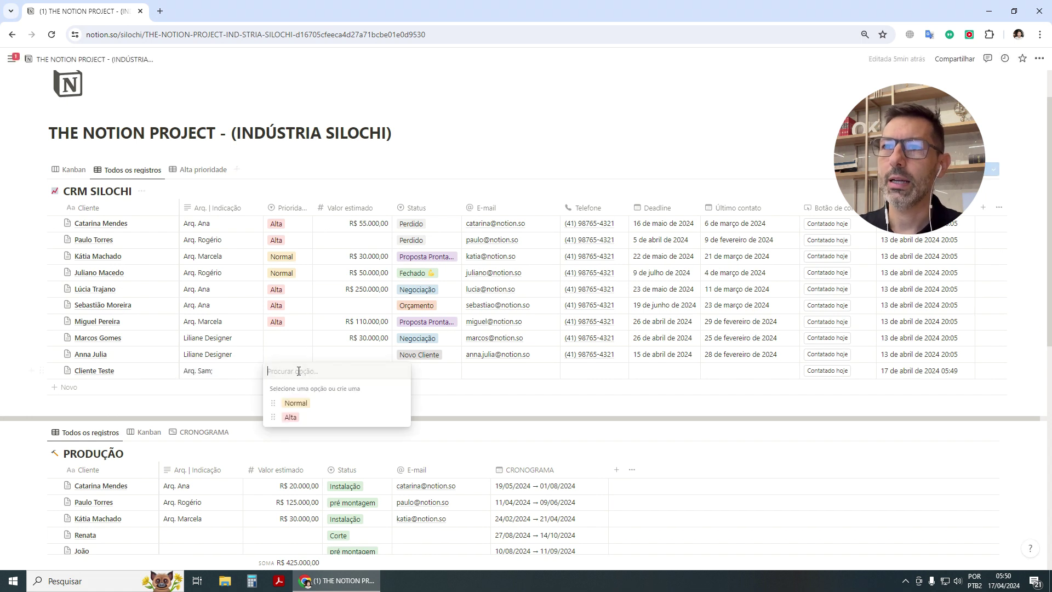
pyautogui.click(296, 403)
# Leave the estimated value of Cliente Teste blank and set its status to Novo Cliente.
pyautogui.click(373, 371)
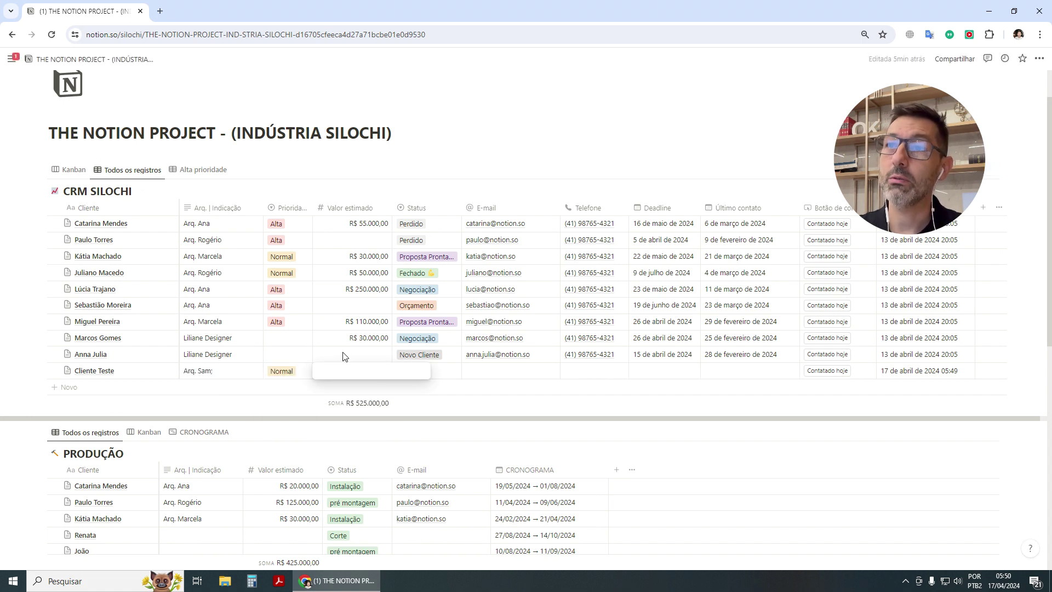
pyautogui.press('Escape')
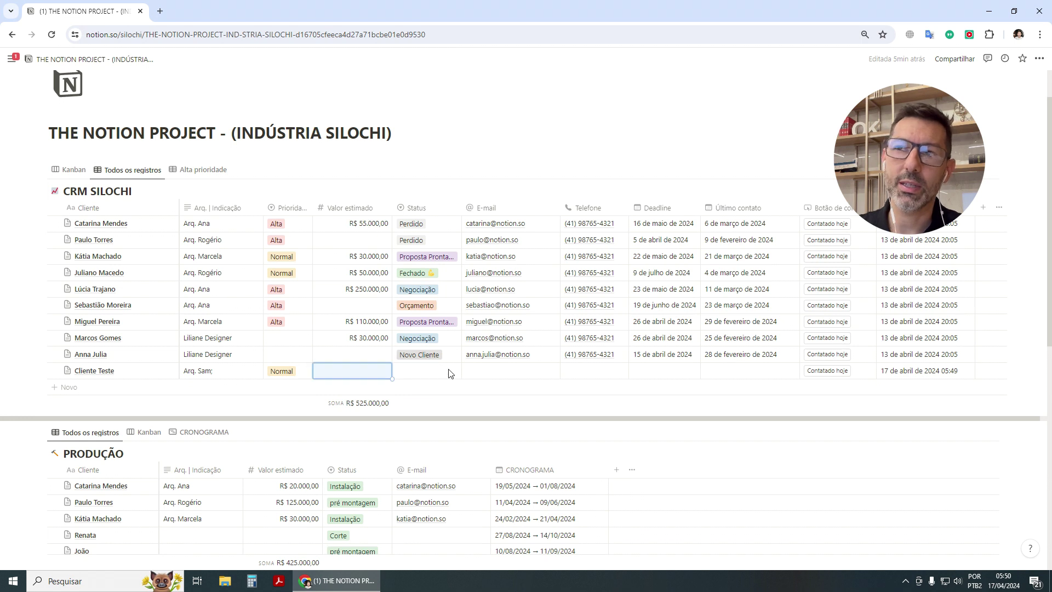
pyautogui.click(436, 376)
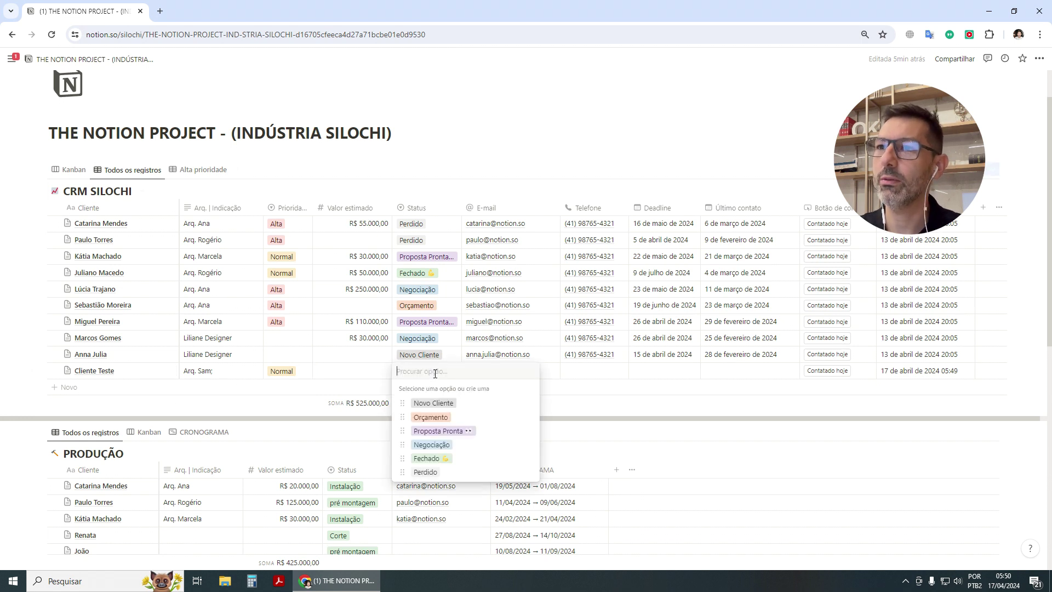
pyautogui.click(438, 403)
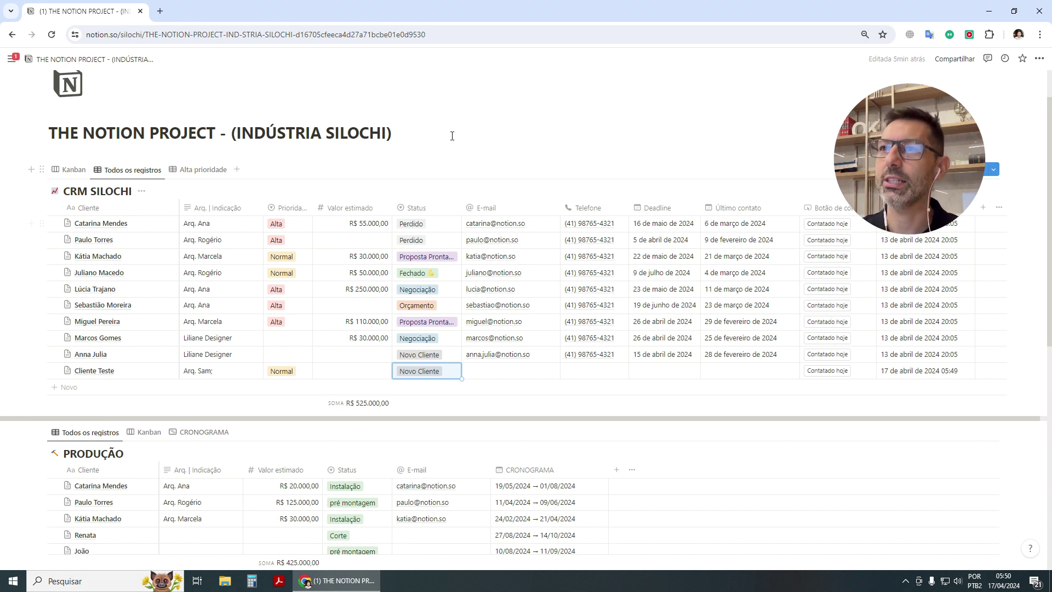
pyautogui.click(608, 170)
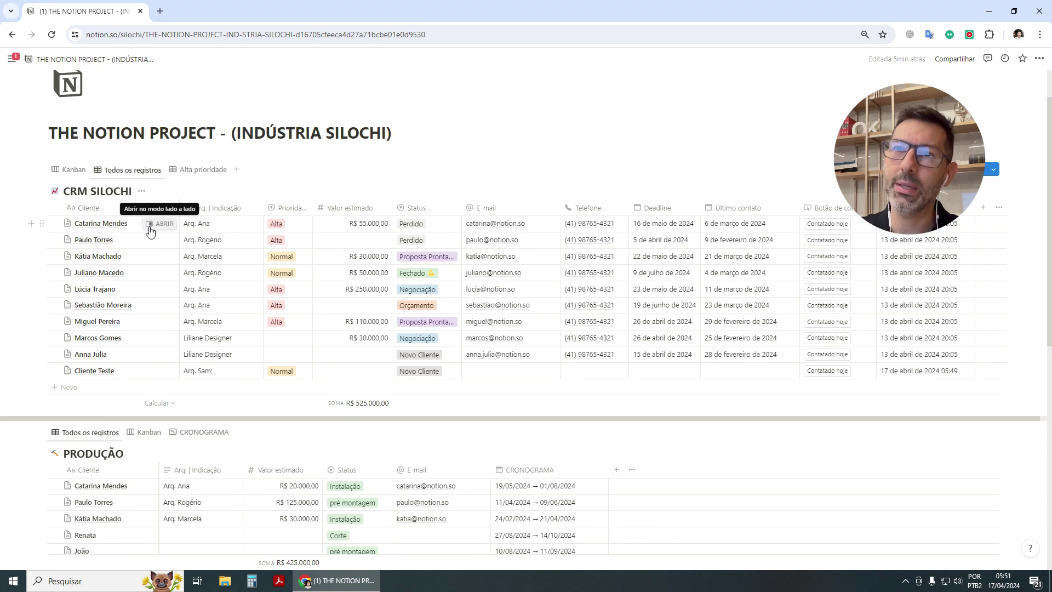
# Open the first client's record beside the CRM table and write "Novo cliente, aguardando projeto técnico." as the bullet under Cenário atual.
pyautogui.click(118, 223)
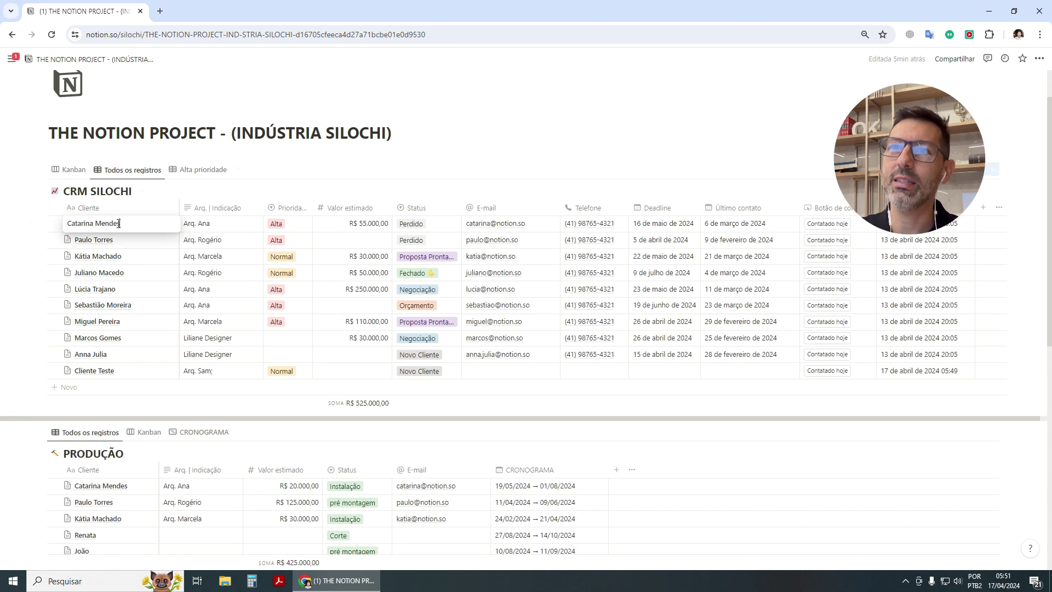
pyautogui.press('Escape')
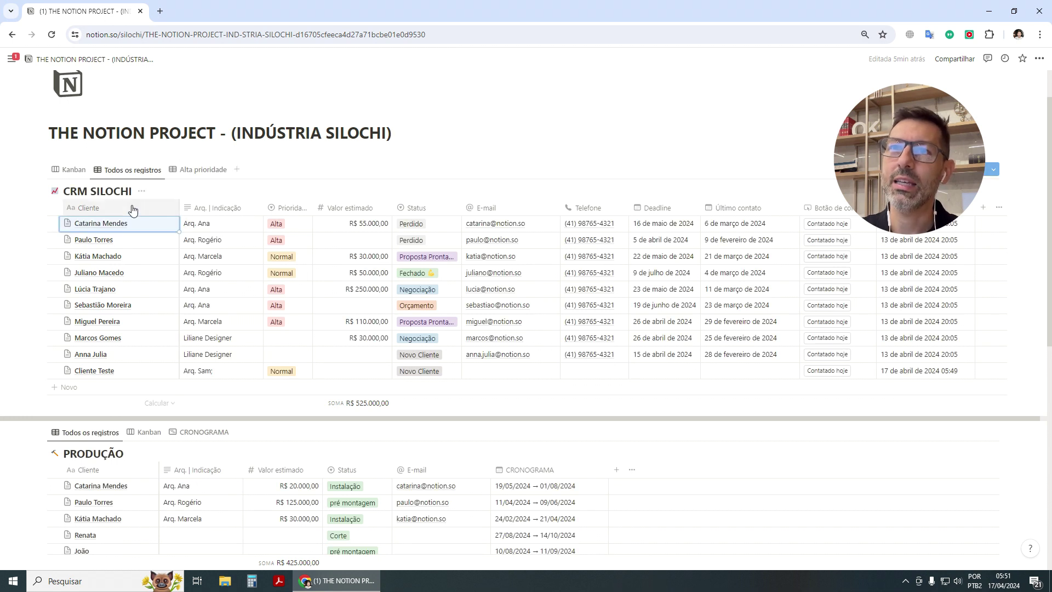
pyautogui.click(160, 224)
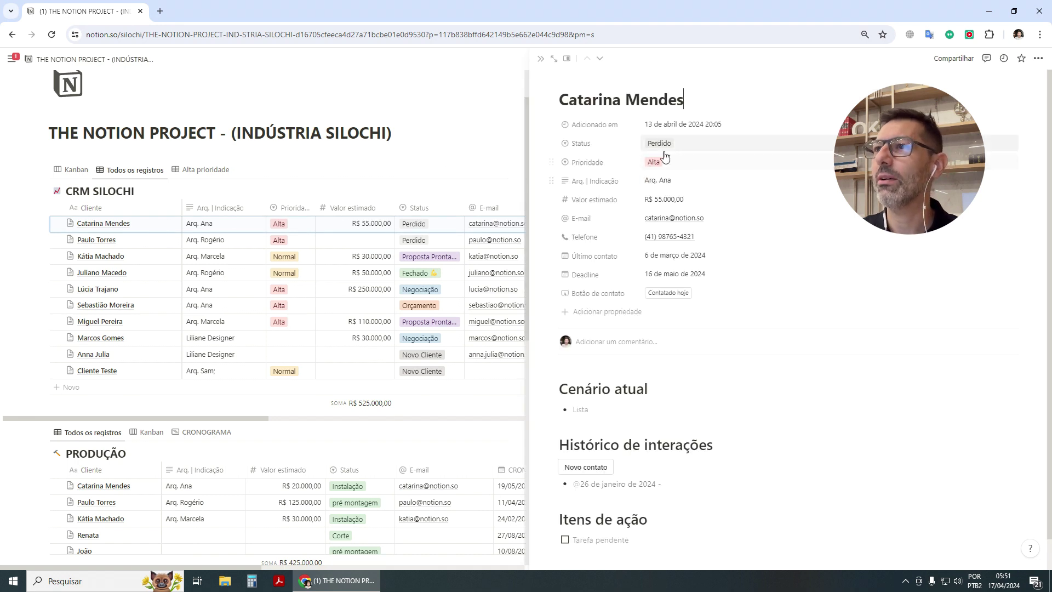
pyautogui.scroll(-1, 697, 143)
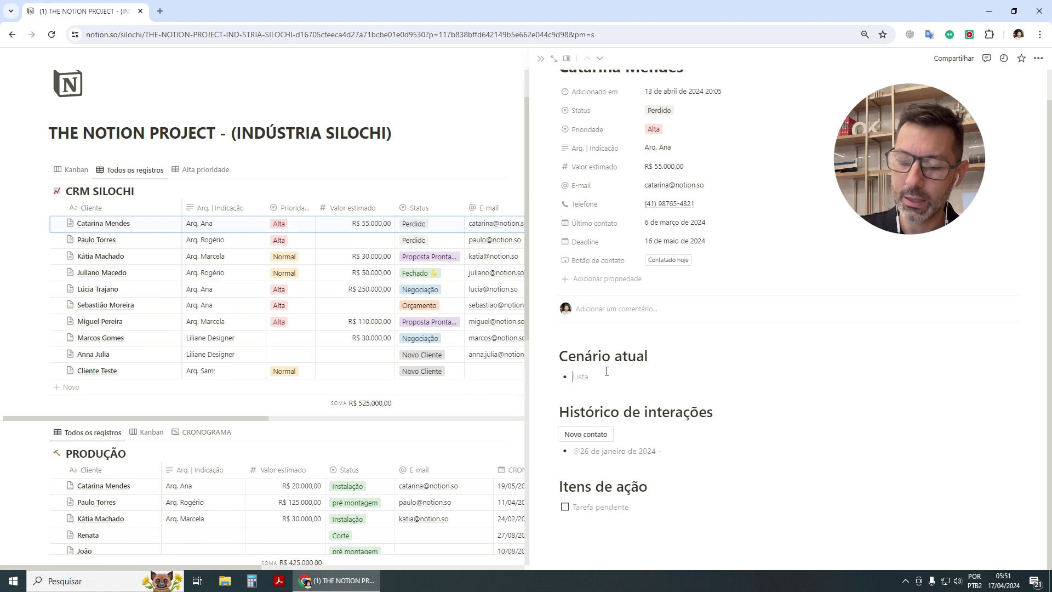
pyautogui.write('Novo cliente, a')
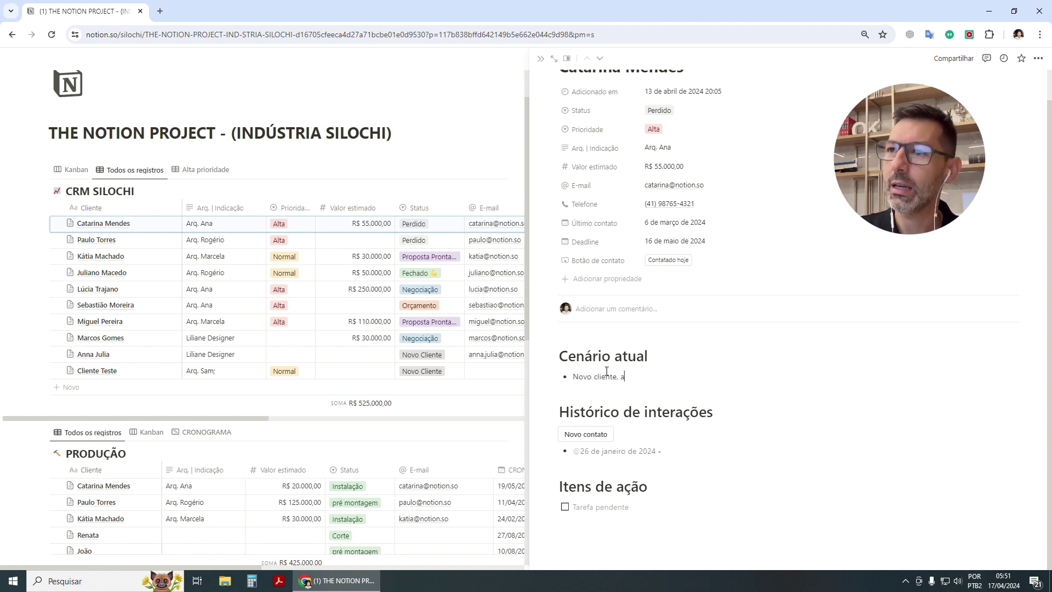
pyautogui.write('guardando ')
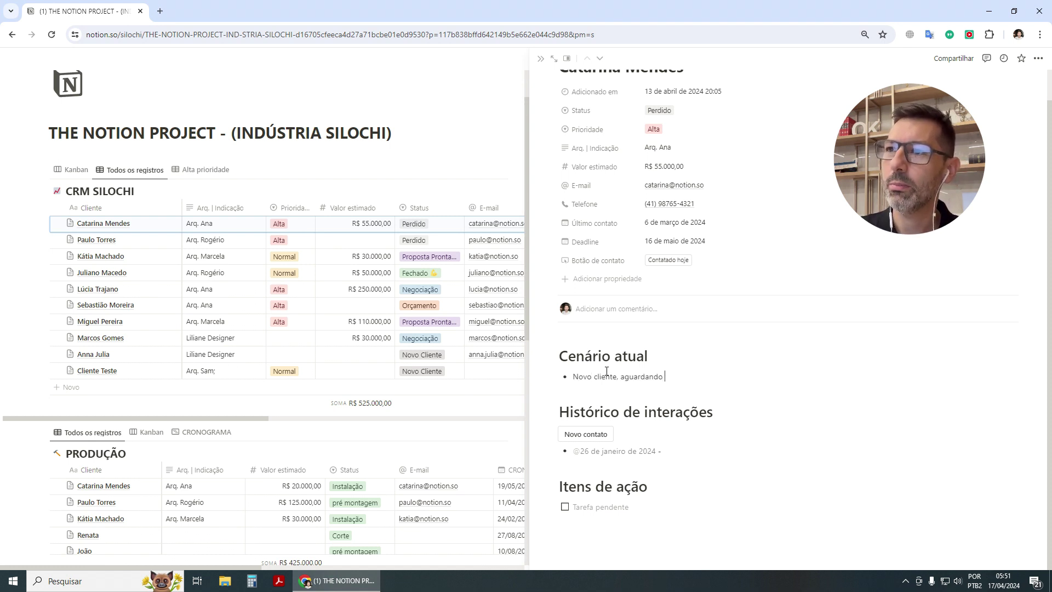
pyautogui.write('projeto técnico.')
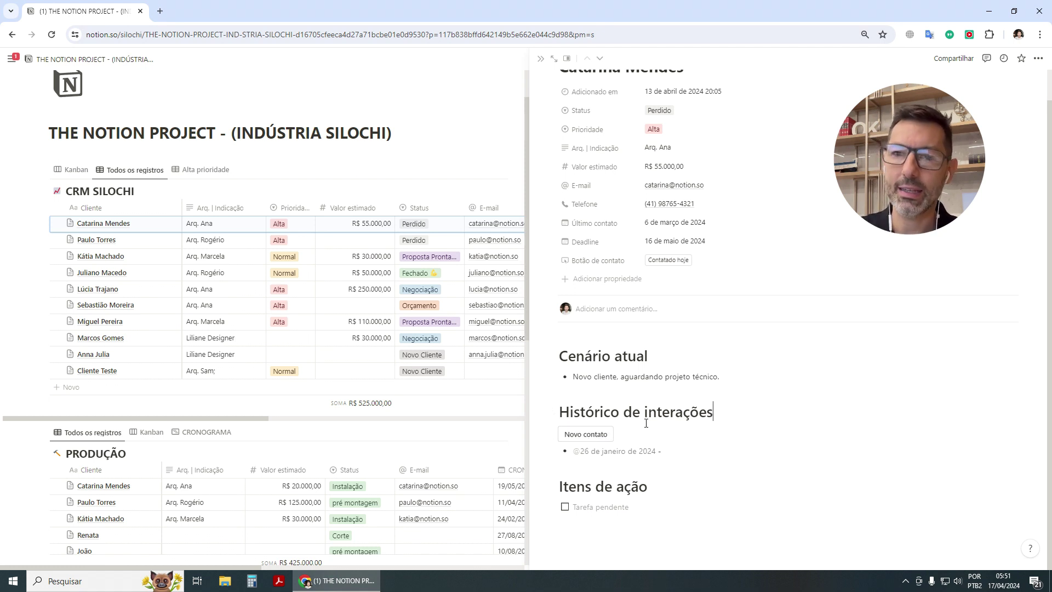
# Add a new contact entry dated today under Histórico de interações with the note "Falei com a Arq. - Detalhamento deve ser enviado amanha (Quinta feira).".
pyautogui.click(590, 435)
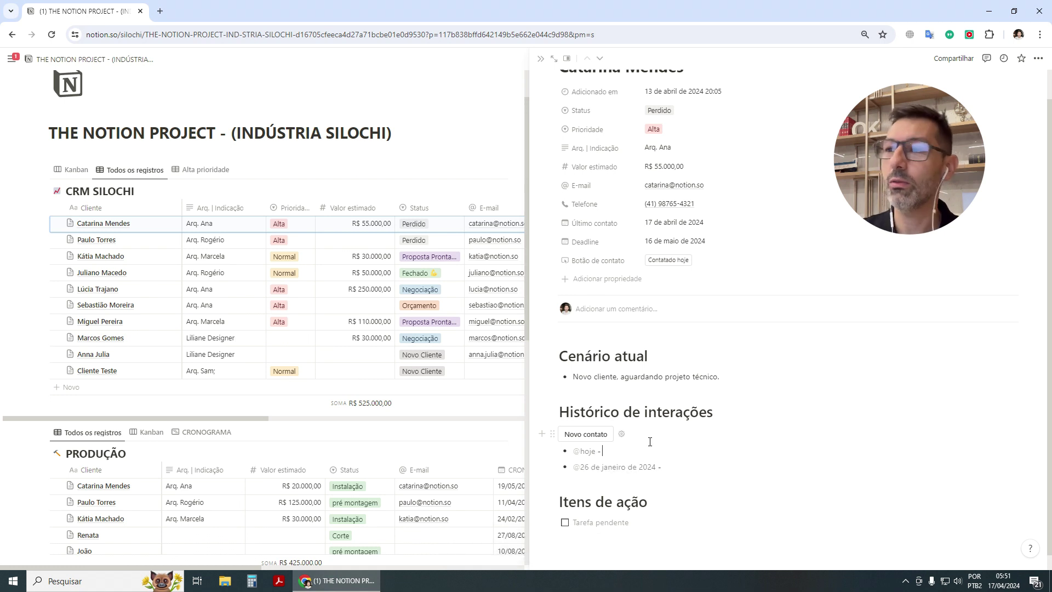
pyautogui.write('Falei com')
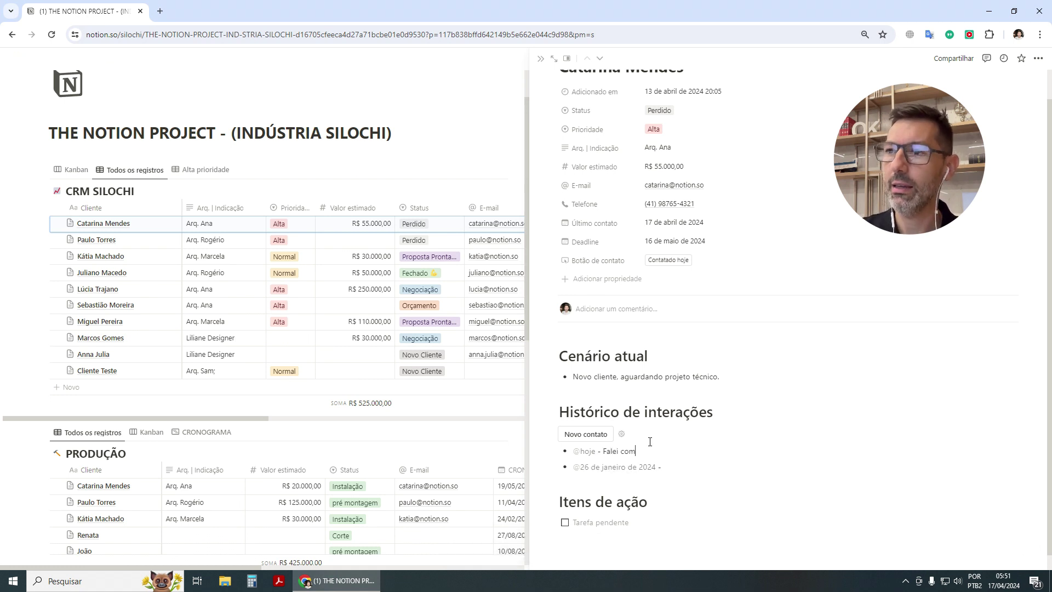
pyautogui.write(' a Arq.')
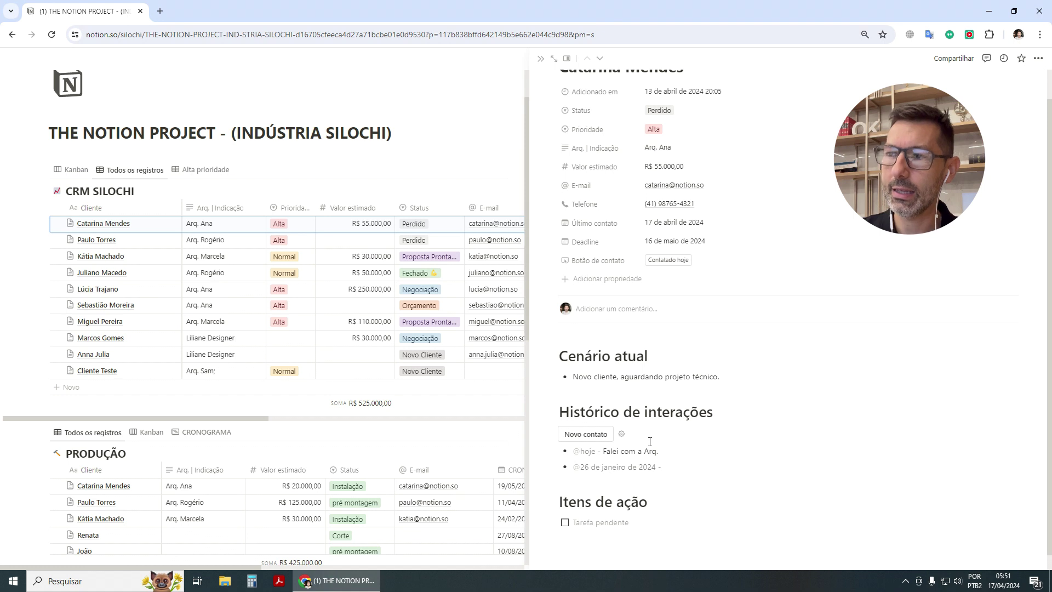
pyautogui.write(' - Detalhamento')
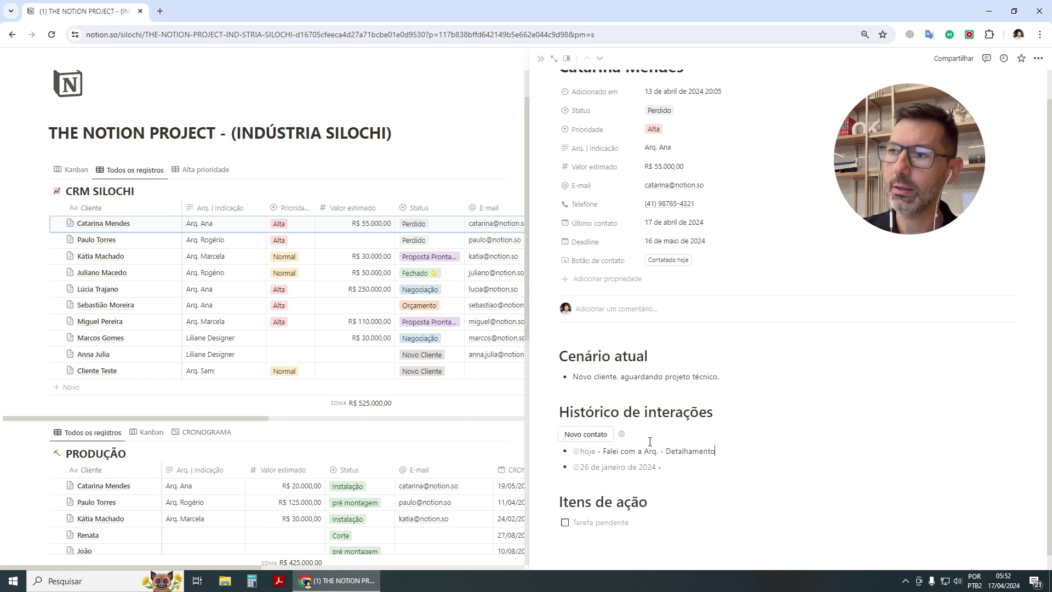
pyautogui.write(' deve ser enviado ')
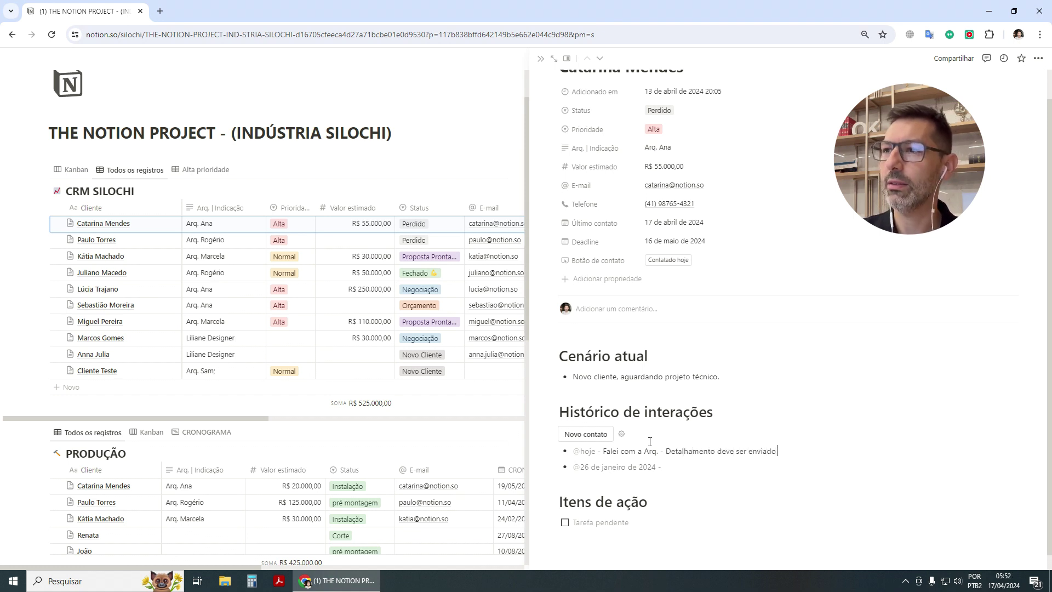
pyautogui.write('amanha (')
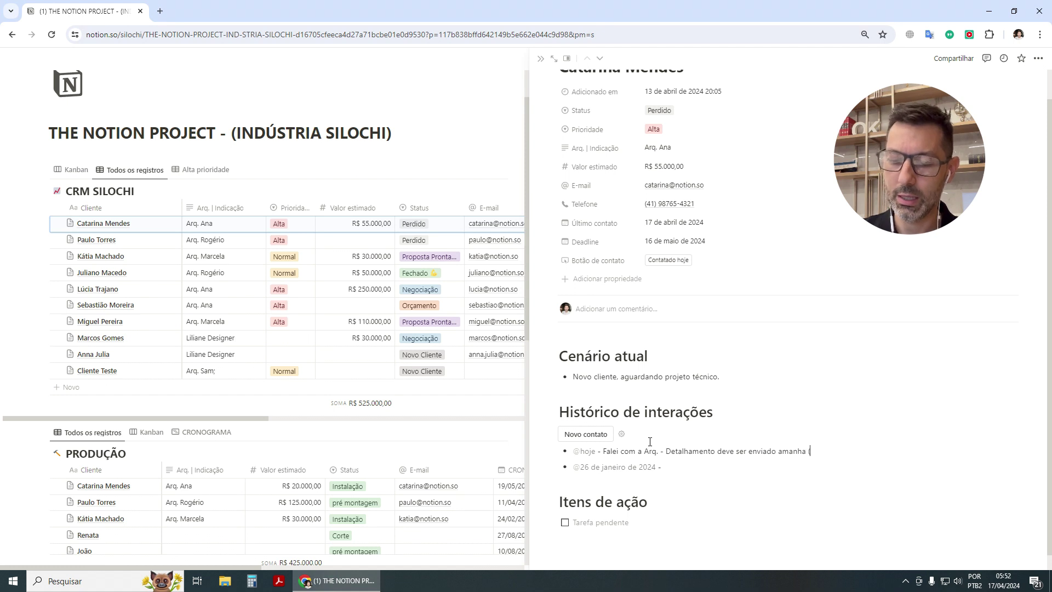
pyautogui.write('Quinta feira0')
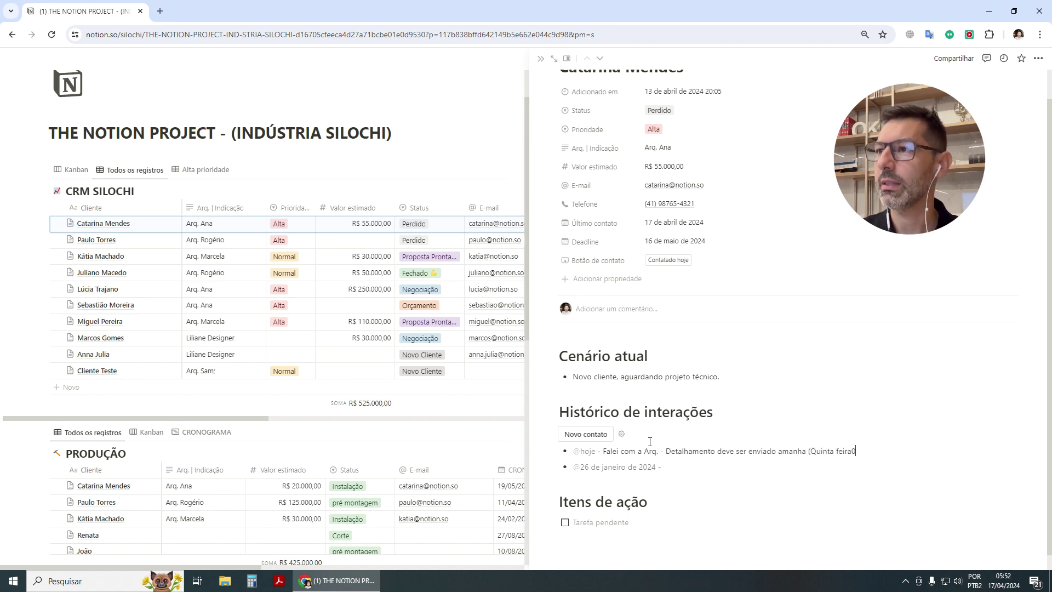
pyautogui.press('BackSpace')
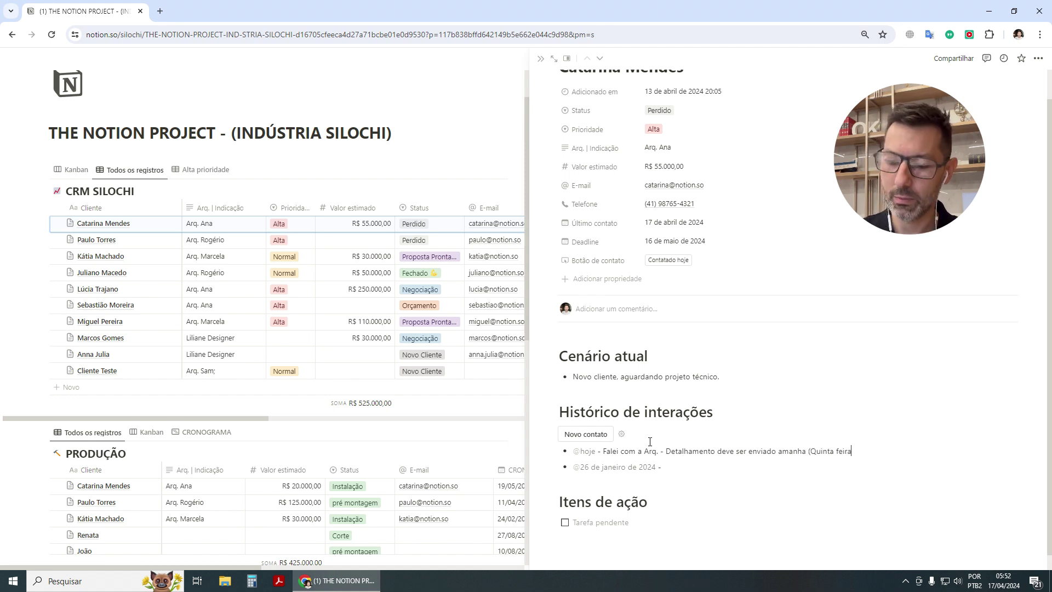
pyautogui.write(').')
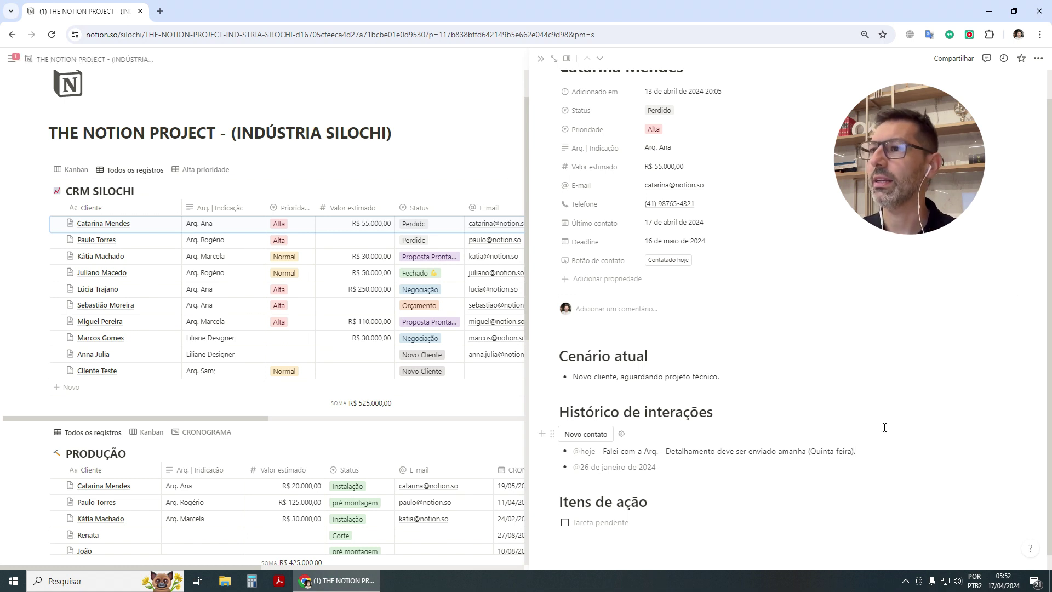
pyautogui.click(887, 427)
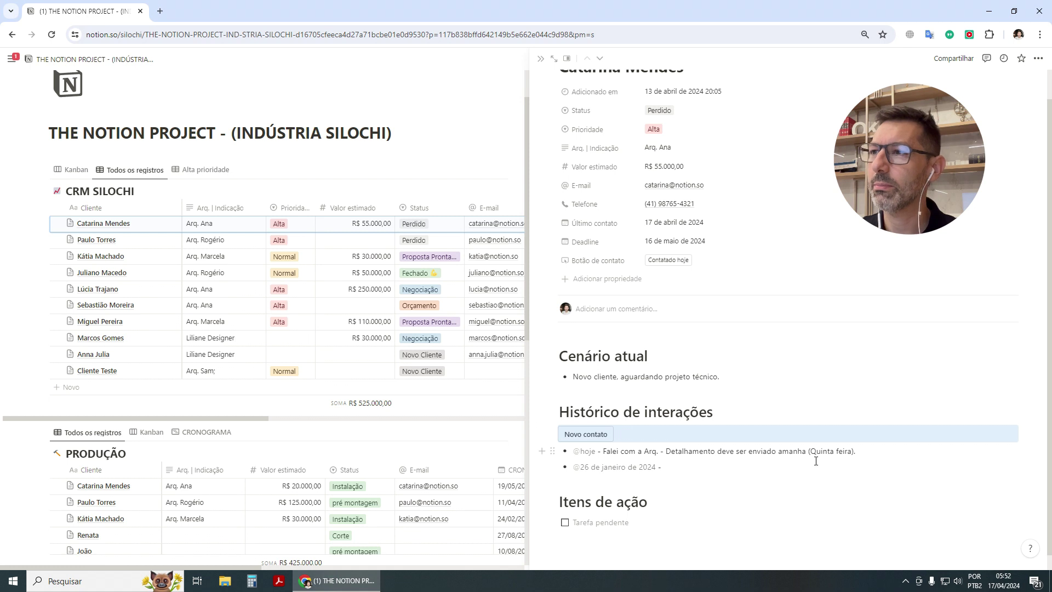
# Add another contact entry dated today to Histórico de interações and leave its note blank.
pyautogui.click(598, 439)
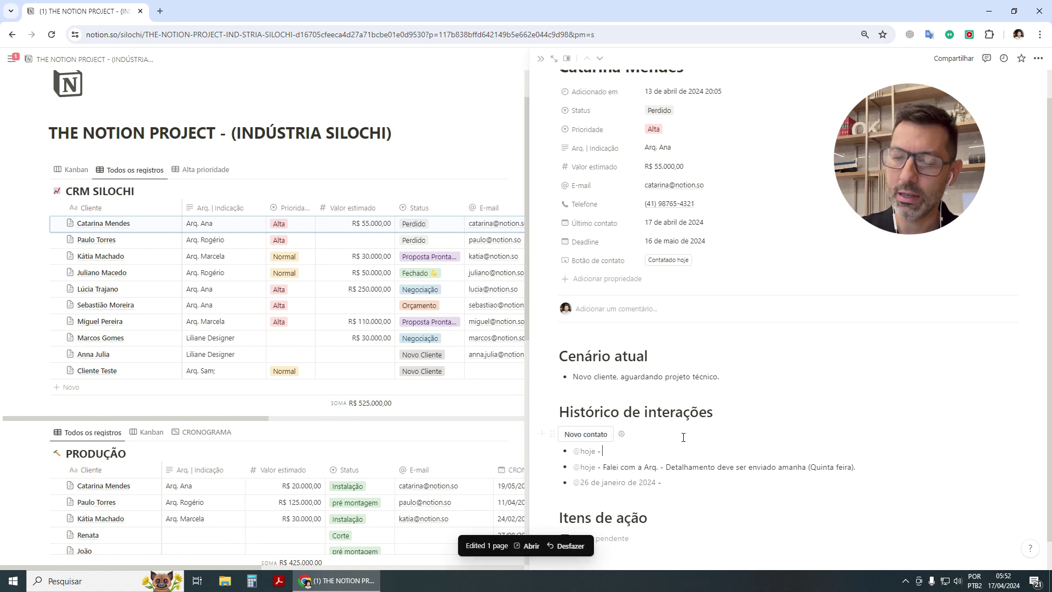
pyautogui.write('Fa')
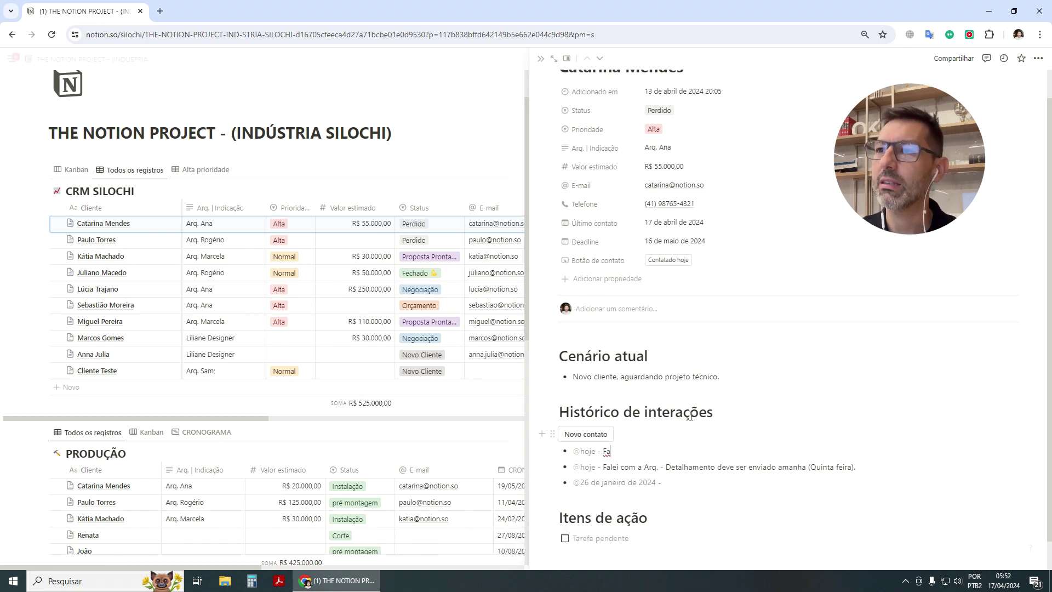
pyautogui.scroll(-1, 623, 433)
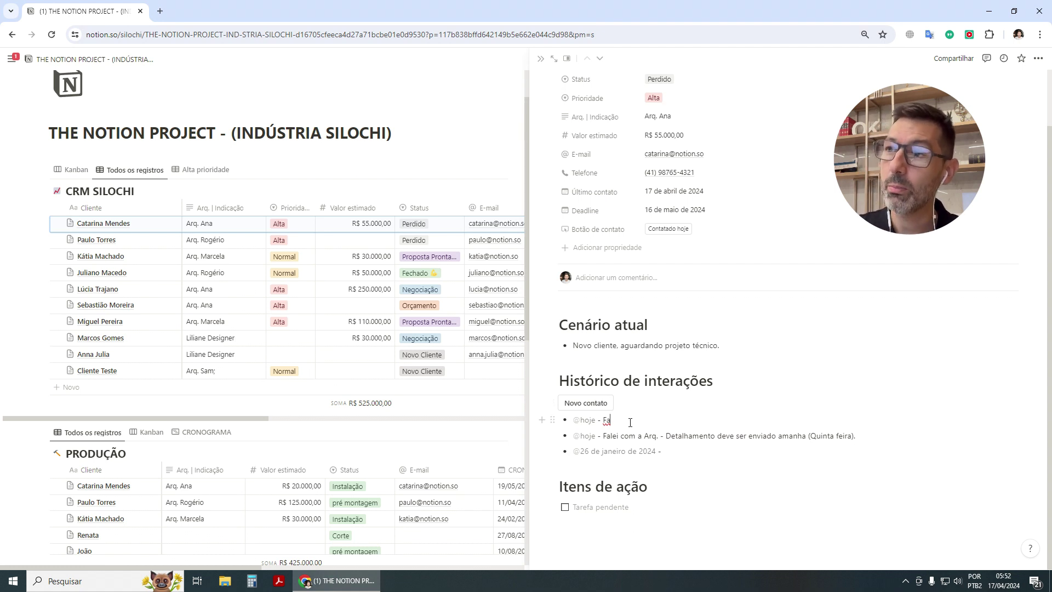
pyautogui.press('BackSpace')
pyautogui.press('BackSpace')
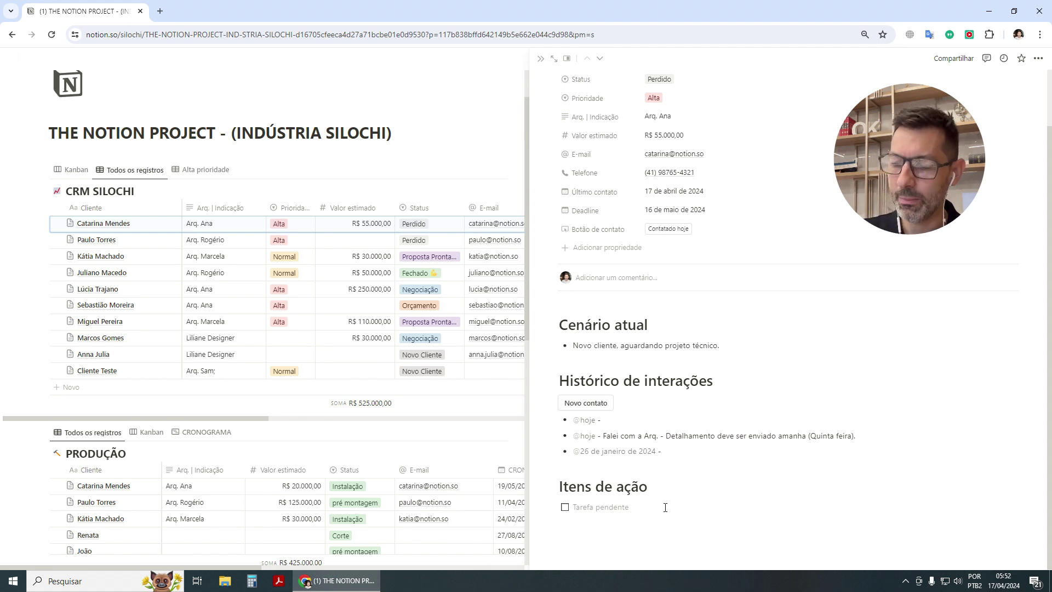
# Write the tasks "Imprimir caderno tecnico" and "Fazer visita na obra" under Itens de ação, with a blank task below them.
pyautogui.write('Imprimir cadeir')
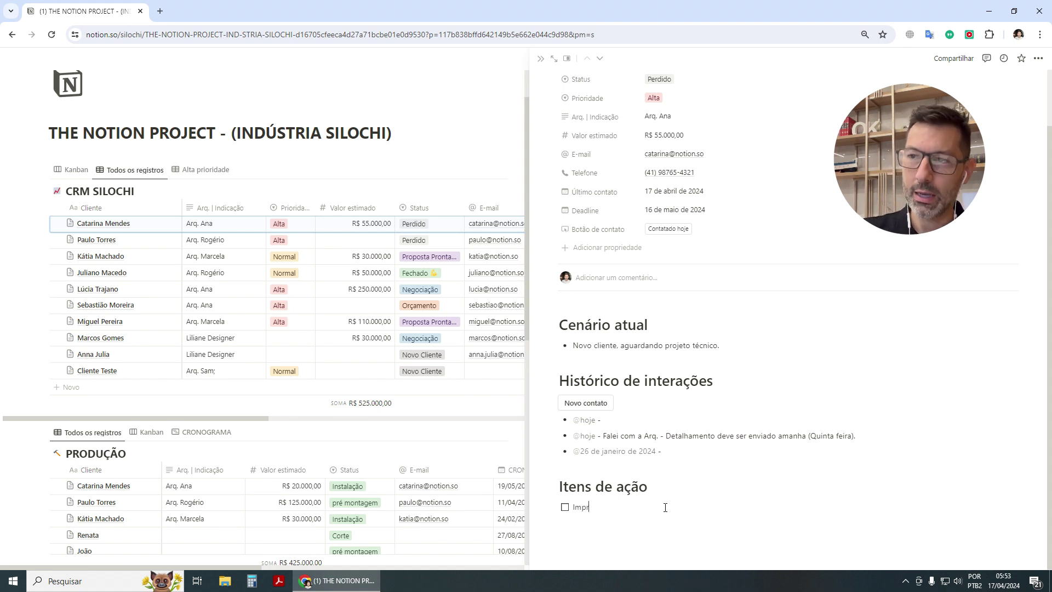
pyautogui.press('BackSpace')
pyautogui.press('BackSpace')
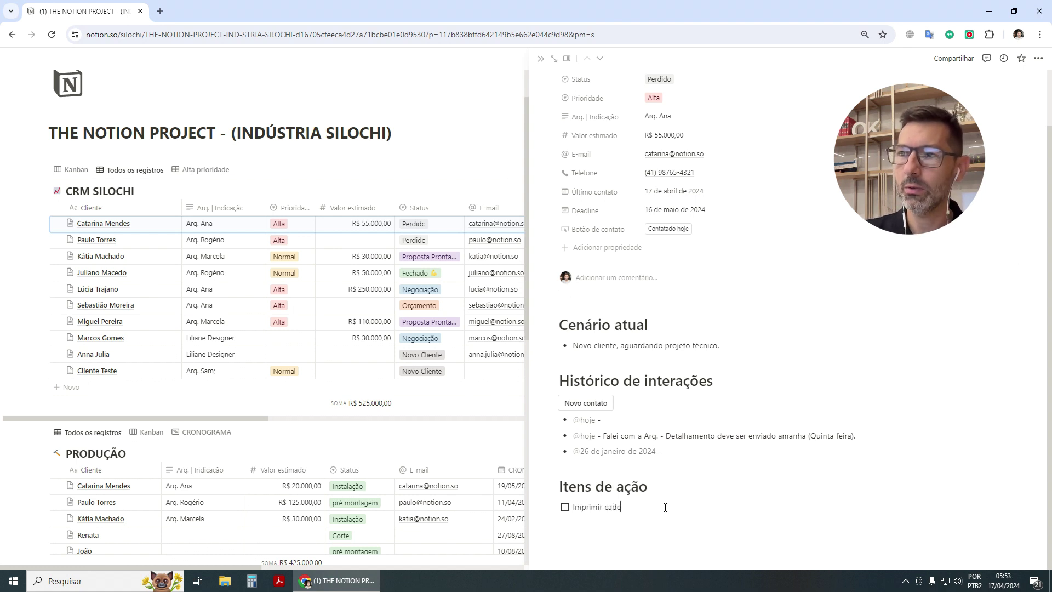
pyautogui.write('rno tecnico')
pyautogui.press('Return')
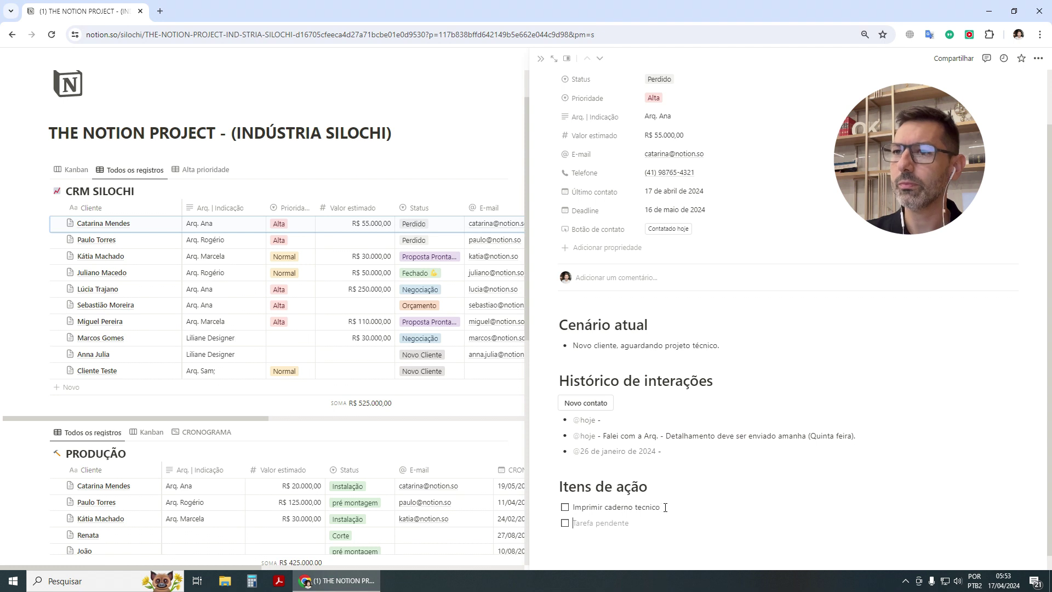
pyautogui.write('Fazer ')
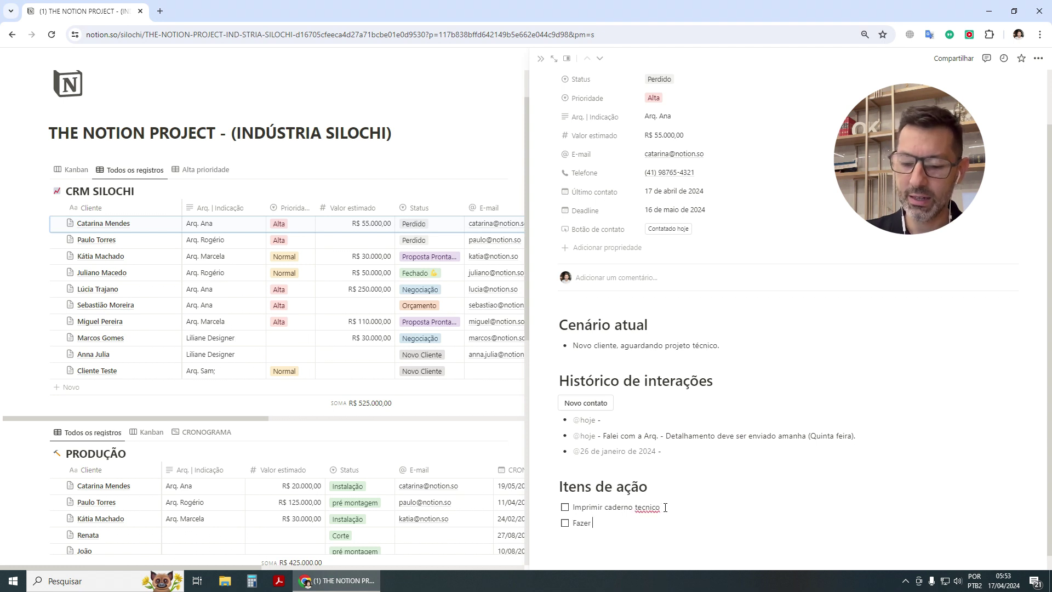
pyautogui.write('visita na obra')
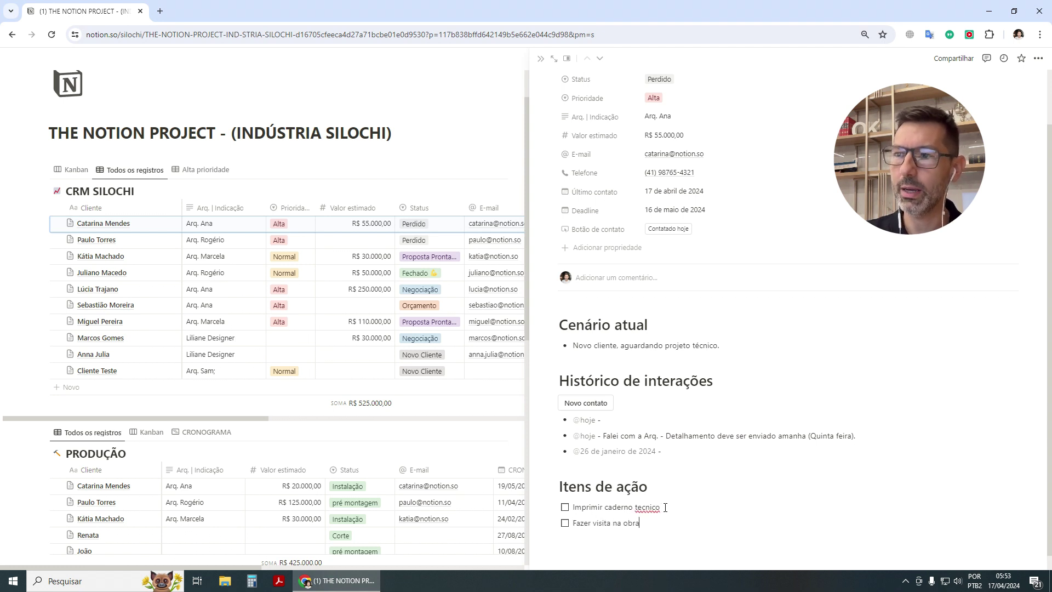
pyautogui.press('Return')
pyautogui.write('Aguardando')
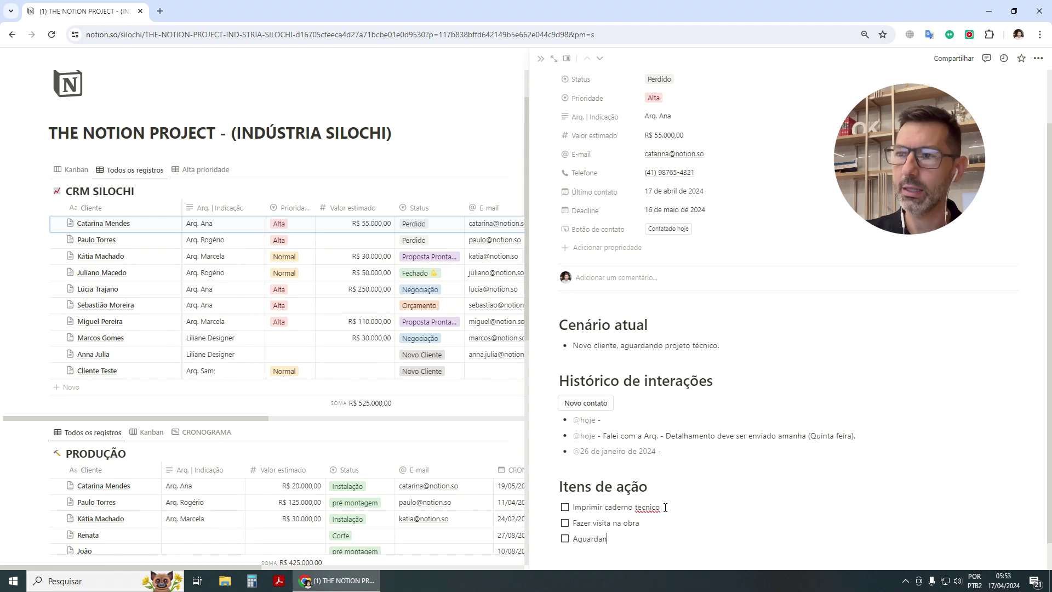
pyautogui.press('BackSpace')
pyautogui.press('BackSpace')
pyautogui.press('BackSpace')
pyautogui.press('BackSpace')
pyautogui.press('BackSpace')
pyautogui.press('BackSpace')
pyautogui.press('BackSpace')
pyautogui.press('BackSpace')
pyautogui.press('BackSpace')
pyautogui.press('BackSpace')
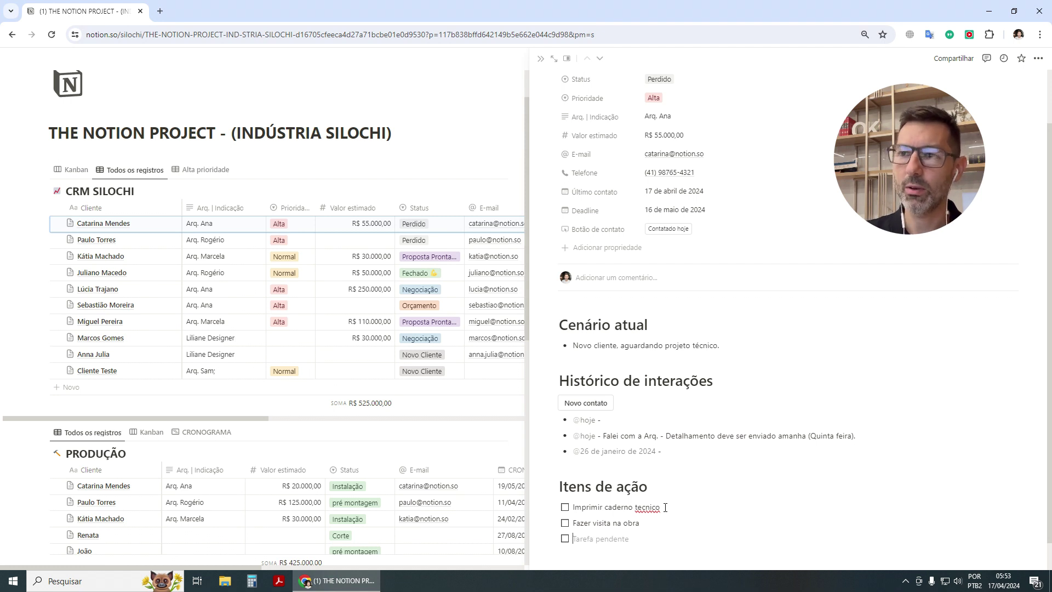
# Enter "Comprar" as the third task under Itens de ação and mark "Fazer visita na obra" and "Comprar" as done.
pyautogui.write('Comprar')
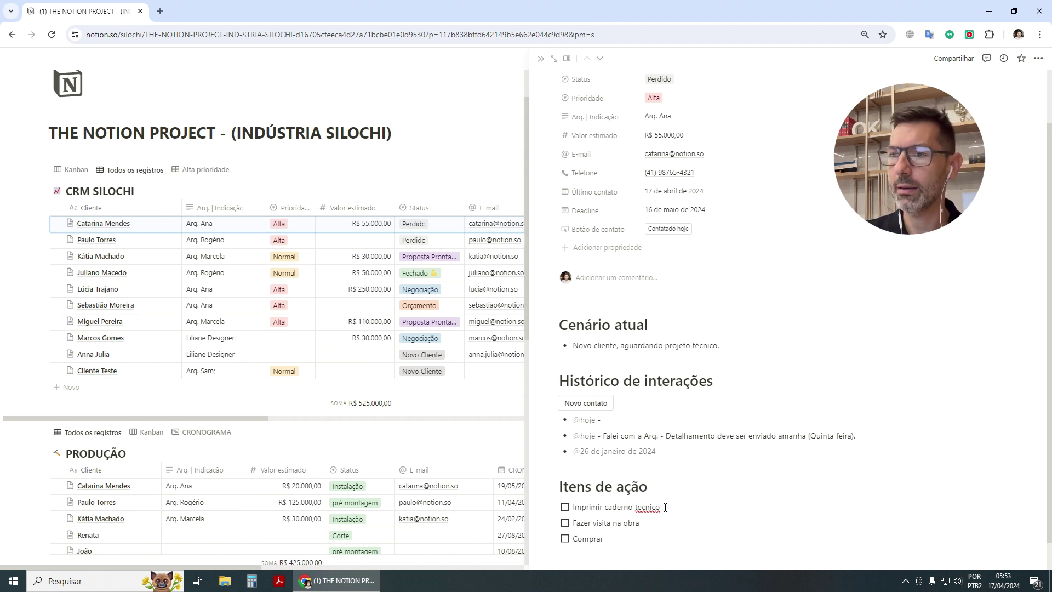
pyautogui.press('Return')
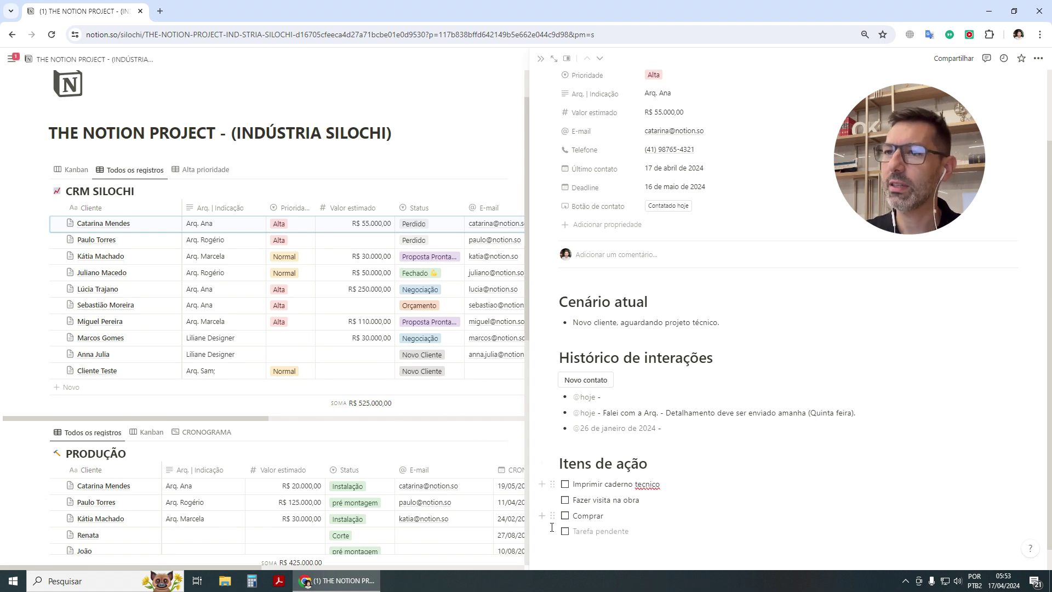
pyautogui.scroll(-1, 639, 445)
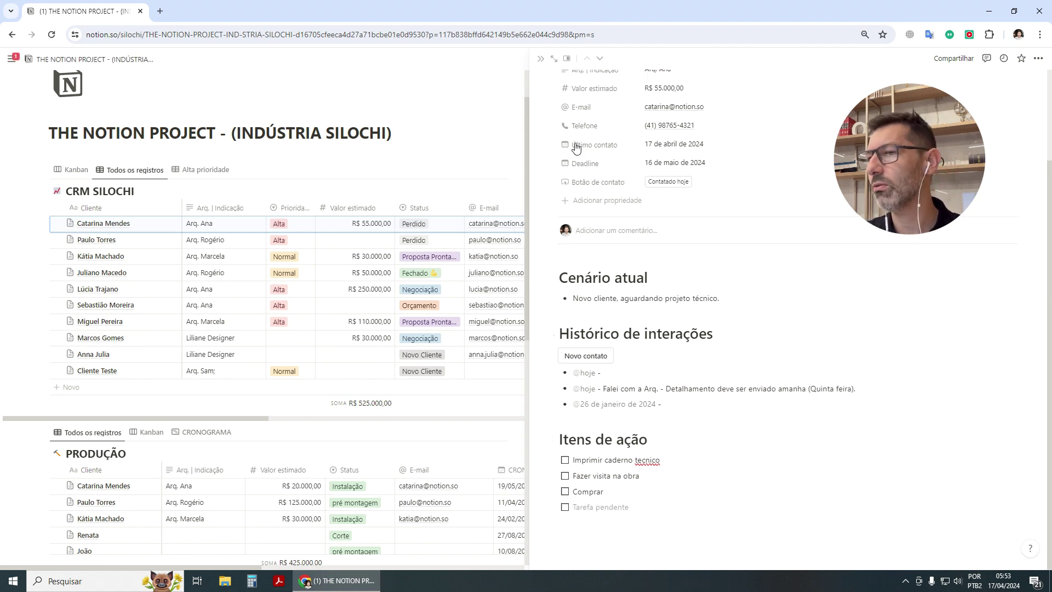
pyautogui.click(565, 476)
pyautogui.click(565, 491)
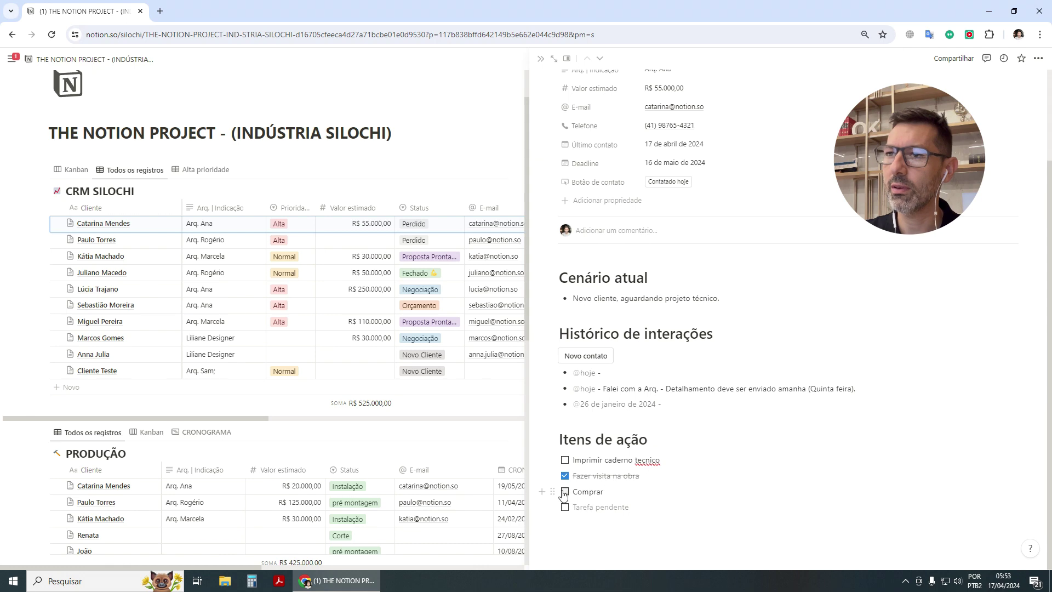
pyautogui.scroll(3, 623, 492)
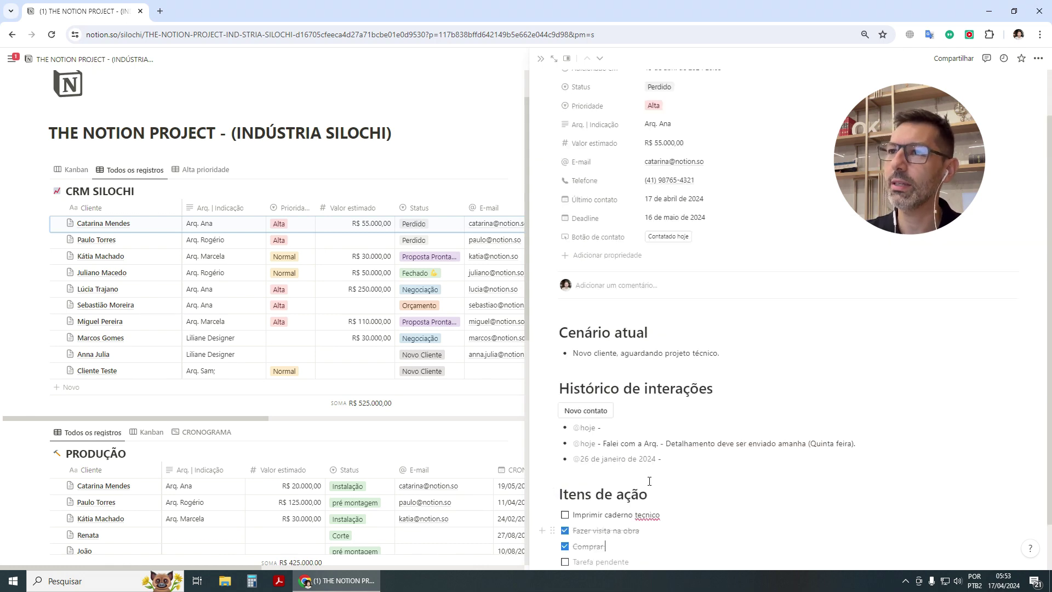
pyautogui.scroll(-3, 610, 483)
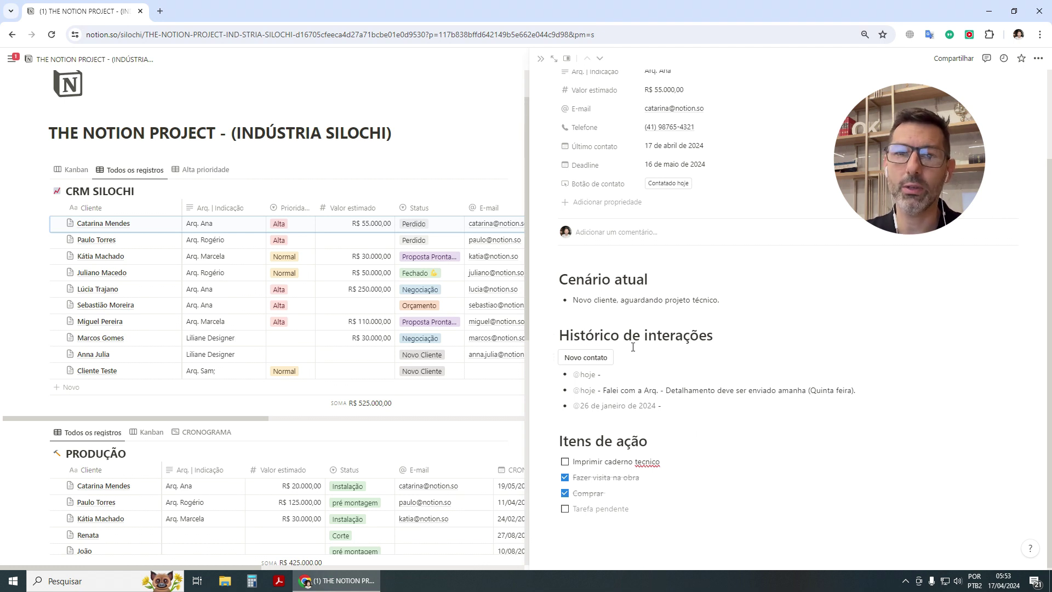
# Close the record and, on the CRM SILOCHI Kanban board, move the first Novo Cliente card to Orçamento and the first Orçamento card to Proposta Pronta.
pyautogui.click(541, 58)
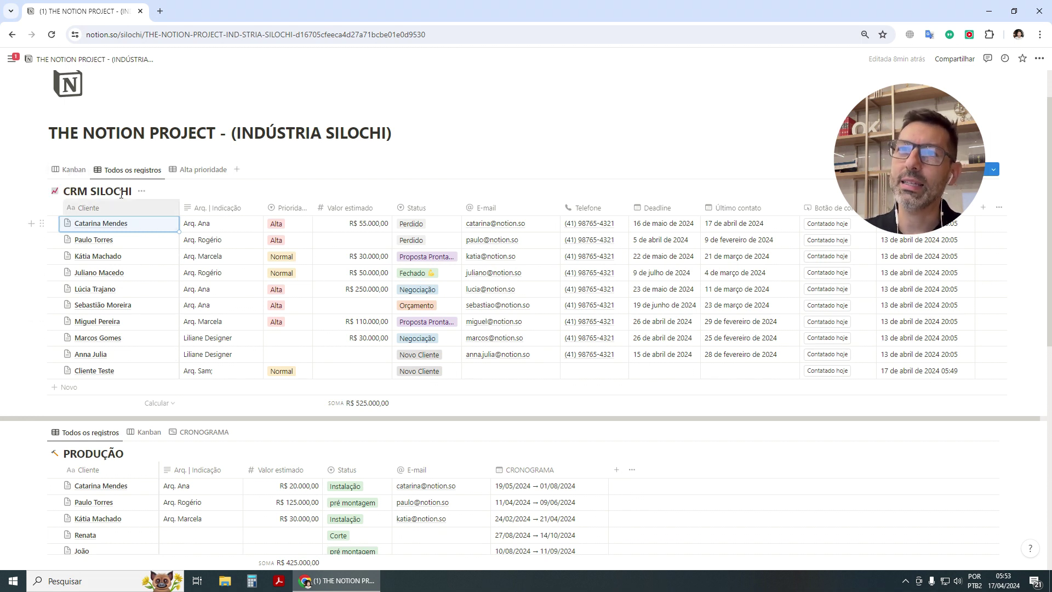
pyautogui.click(70, 170)
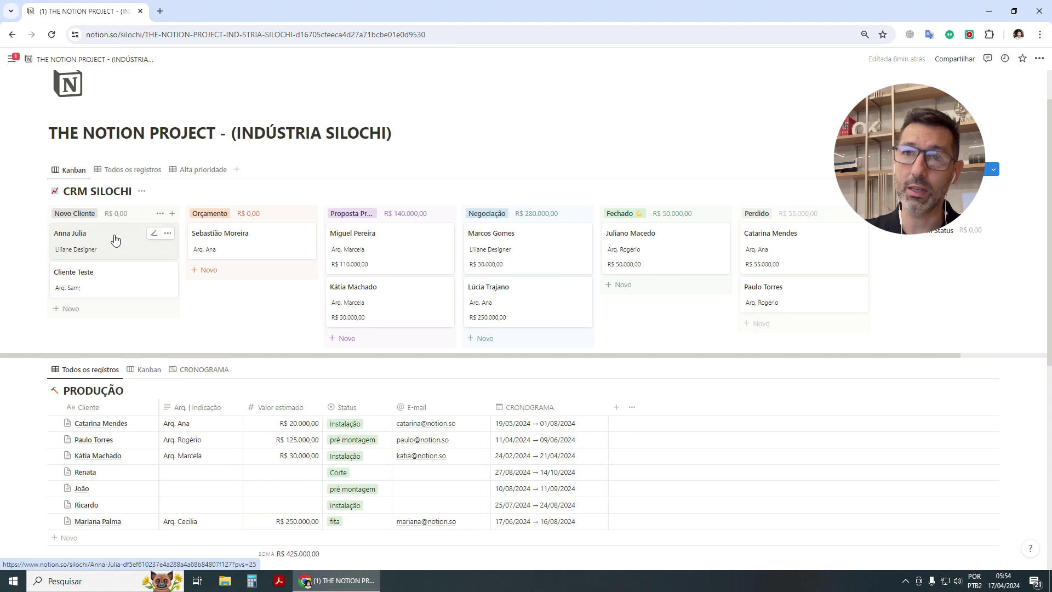
pyautogui.moveTo(116, 240); pyautogui.dragTo(254, 312)
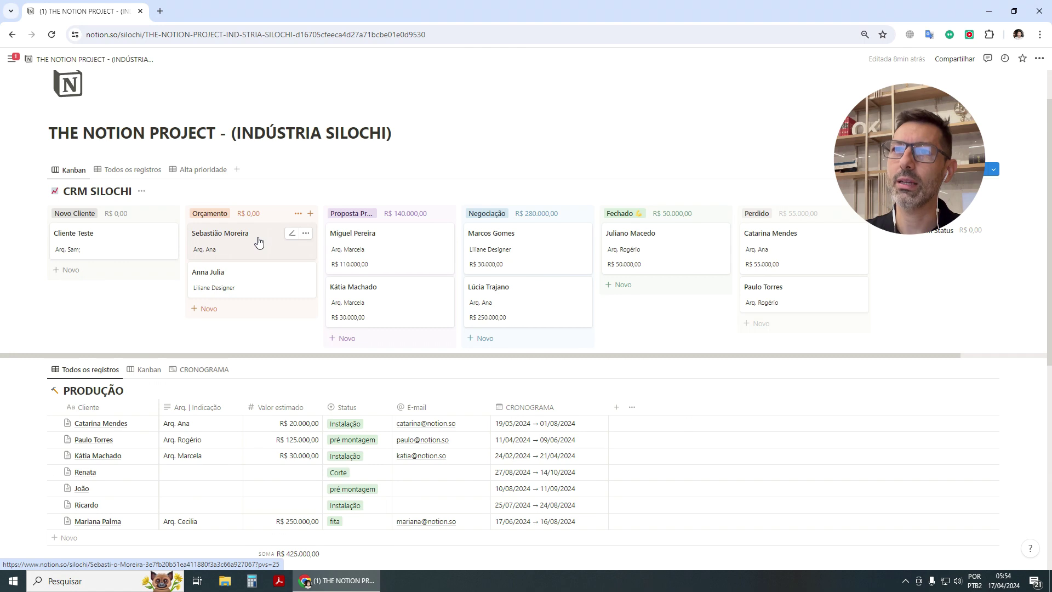
pyautogui.moveTo(258, 242); pyautogui.dragTo(390, 334)
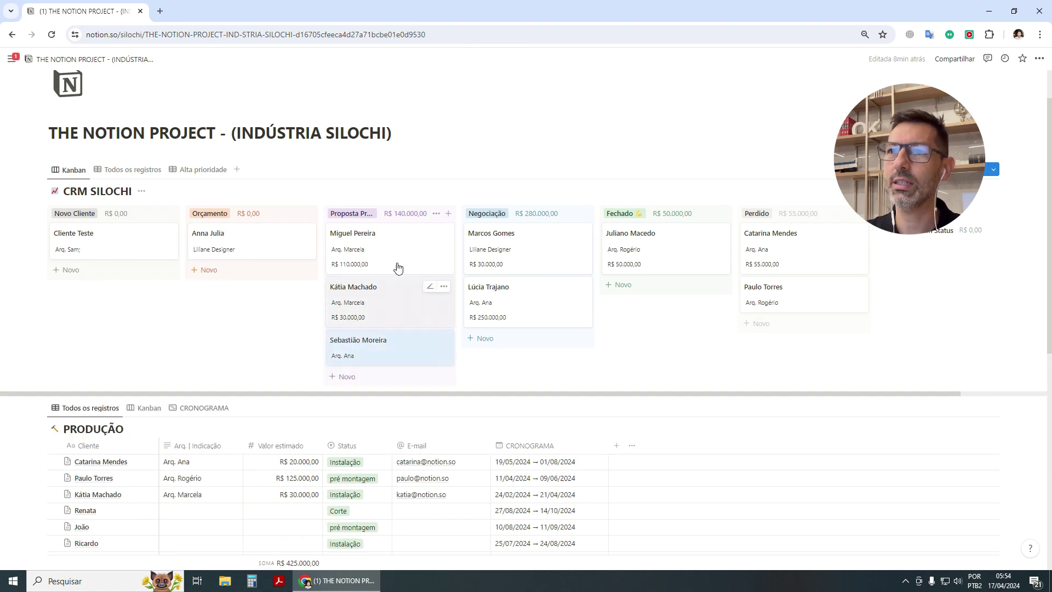
pyautogui.scroll(-1, 398, 268)
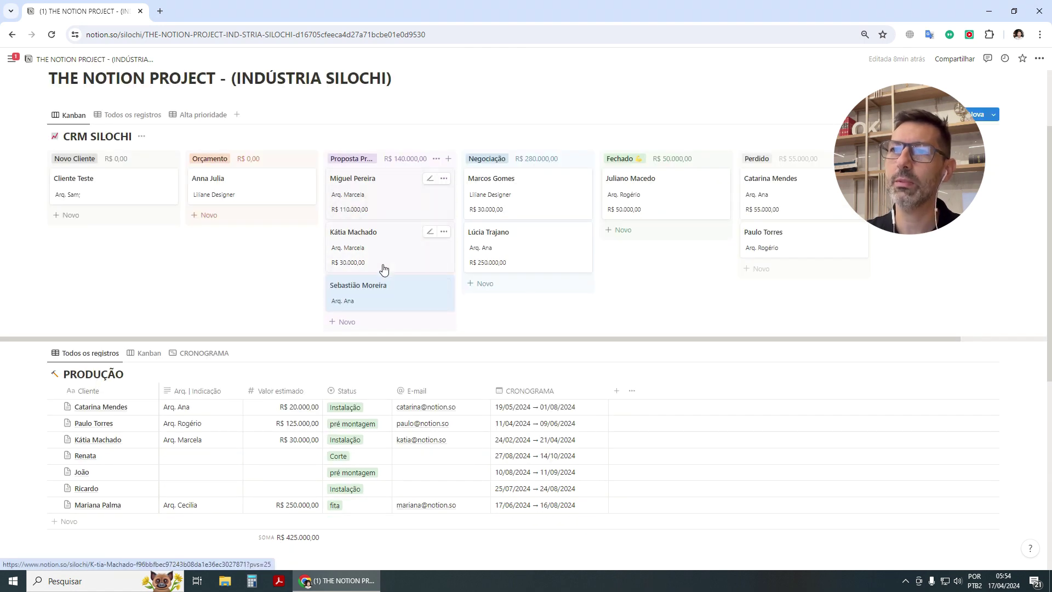
pyautogui.scroll(1, 384, 241)
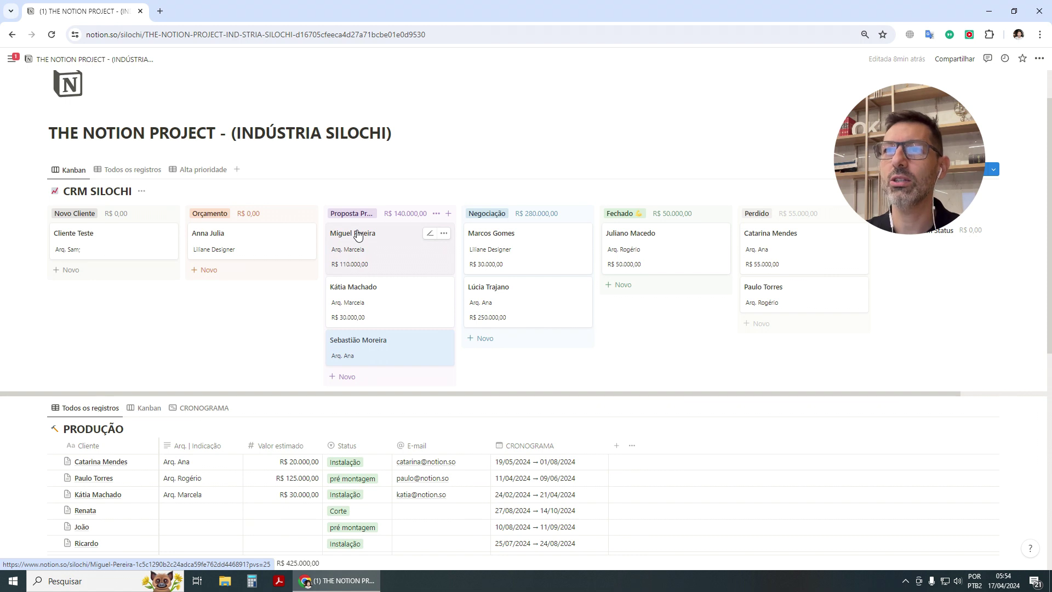
# Move the first card of Proposta Pronta to the end of the Negociação column and clear the selection.
pyautogui.moveTo(363, 235); pyautogui.dragTo(534, 361)
pyautogui.press('Escape')
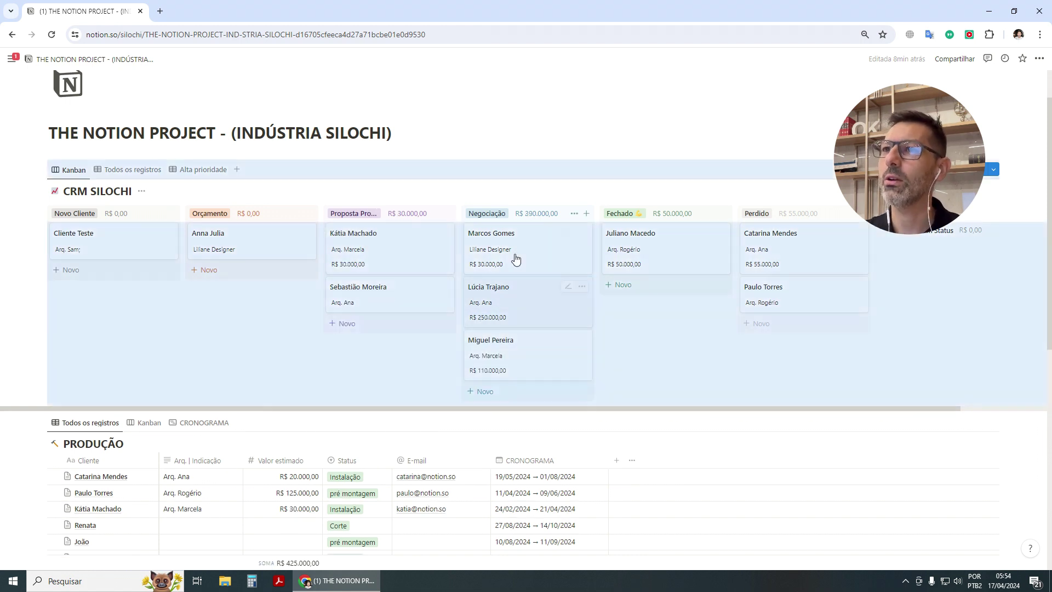
pyautogui.click(541, 112)
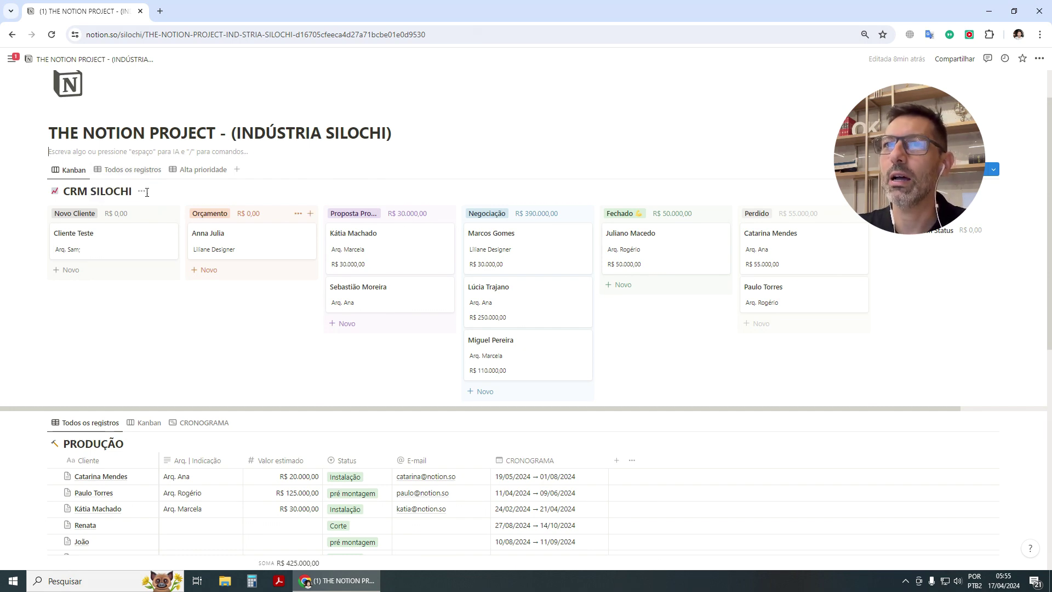
# Look over the CRM SILOCHI records in the Todos os registros view and return to the Kanban view.
pyautogui.click(130, 174)
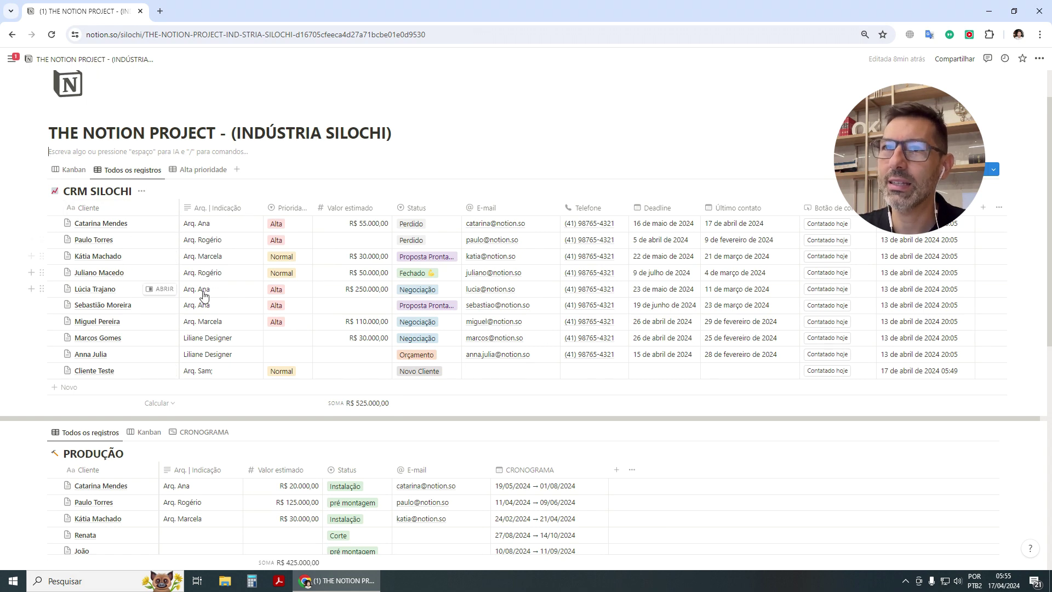
pyautogui.click(74, 171)
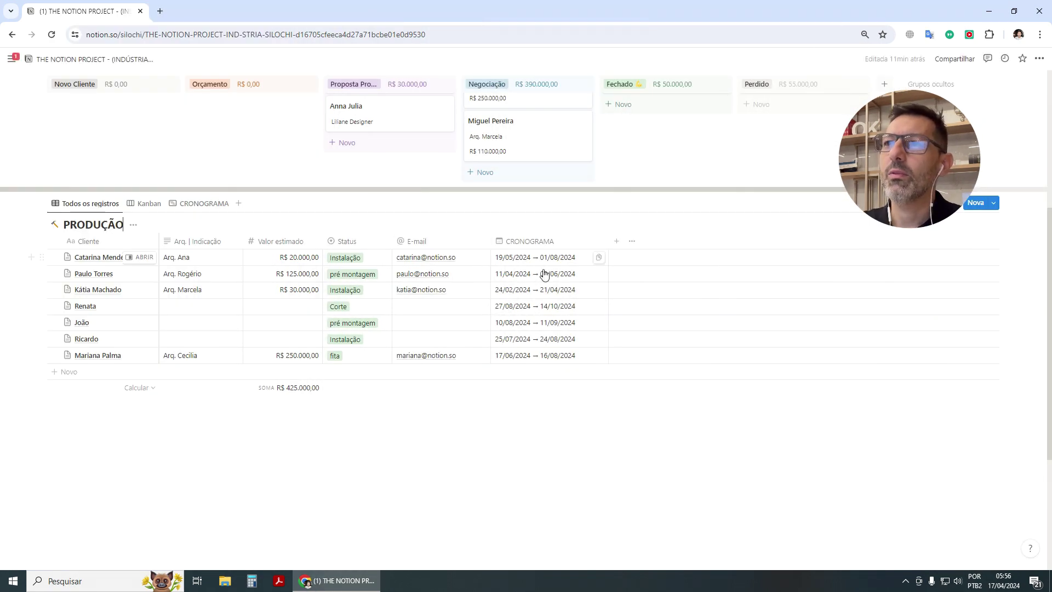
# Move the first Fechado card from the CRM SILOCHI board to the end of the PRODUÇÃO table.
pyautogui.scroll(1, 360, 406)
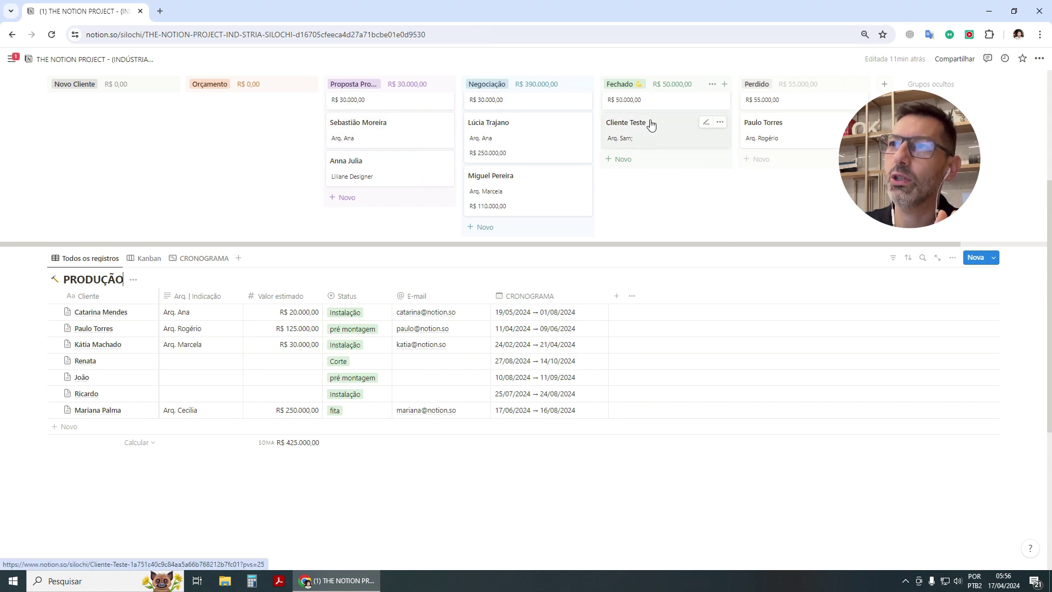
pyautogui.scroll(1, 652, 110)
pyautogui.moveTo(660, 148); pyautogui.dragTo(127, 479)
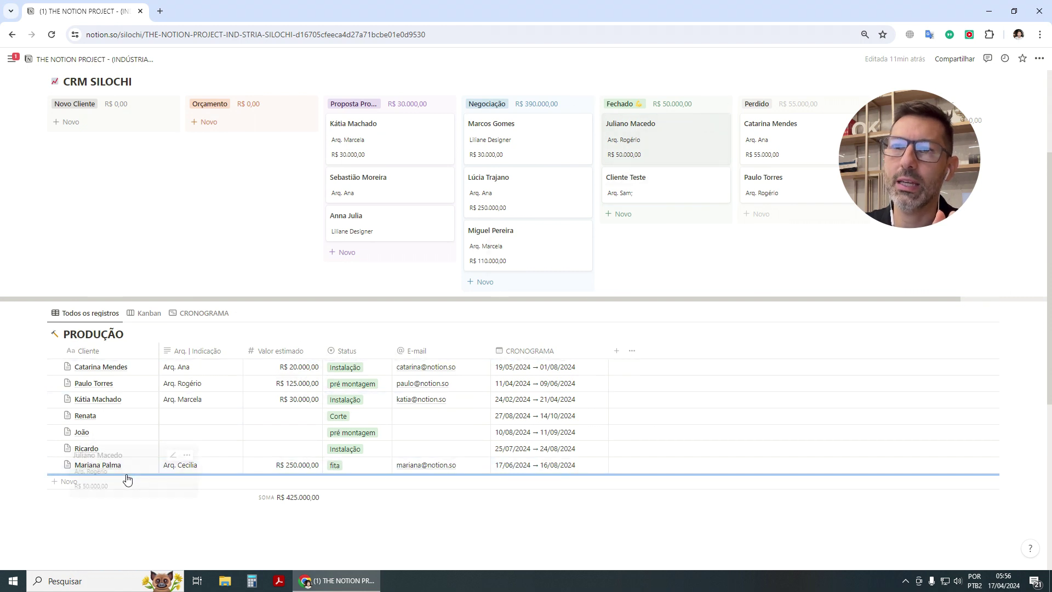
pyautogui.click(266, 527)
pyautogui.scroll(-1, 268, 493)
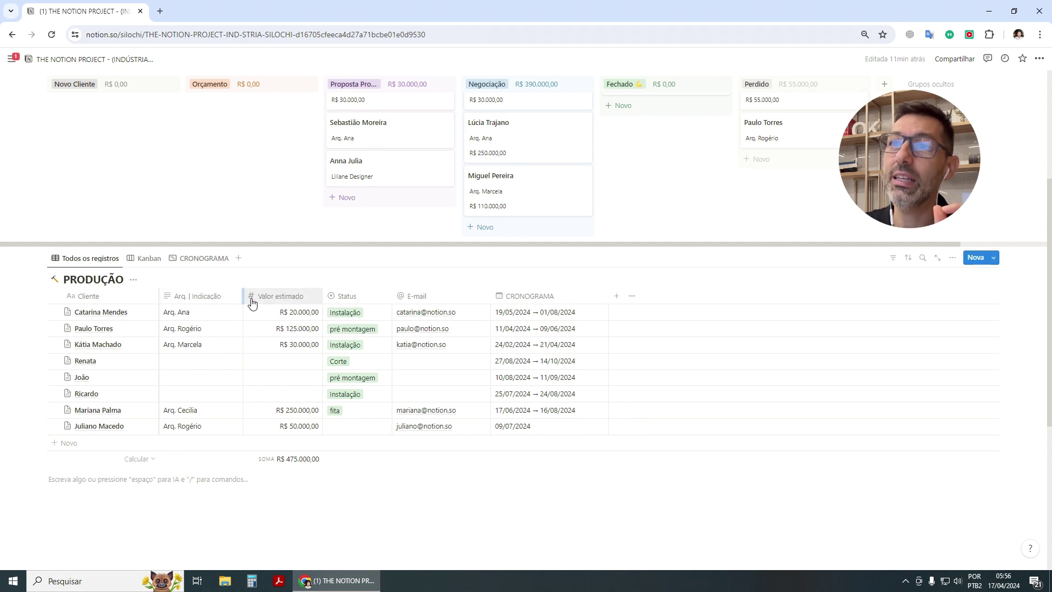
# Rename the Status option "Instalação" as "Montagem no cliente" in the PRODUÇÃO table.
pyautogui.click(358, 299)
pyautogui.press('Escape')
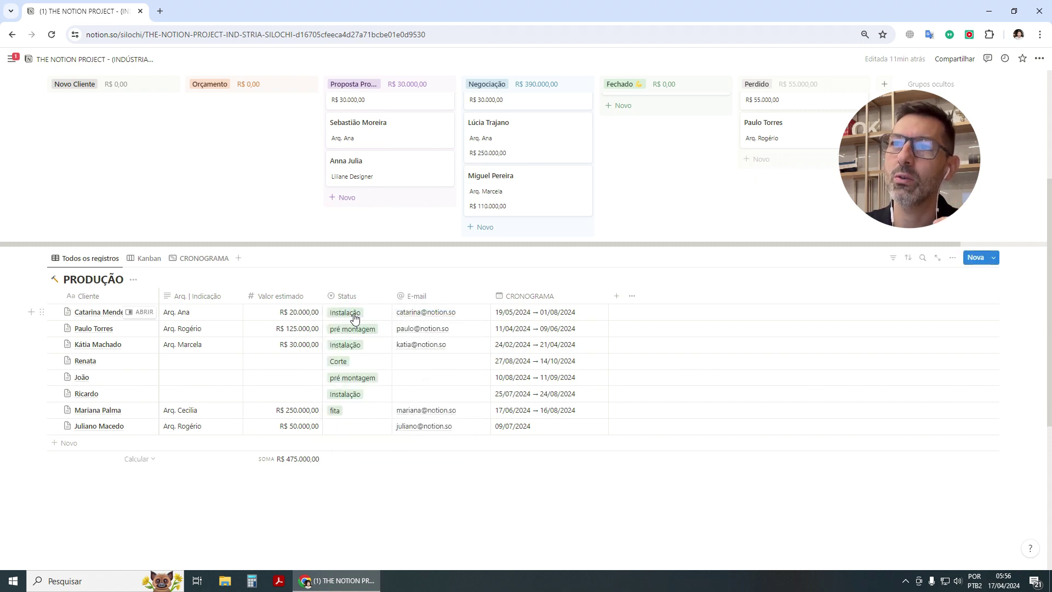
pyautogui.click(354, 318)
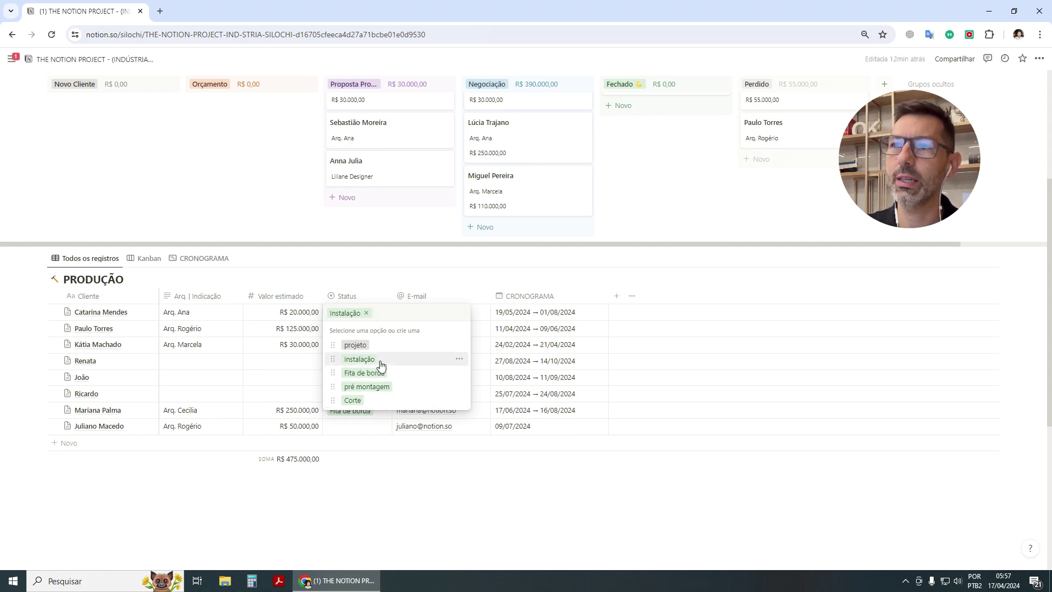
pyautogui.click(460, 361)
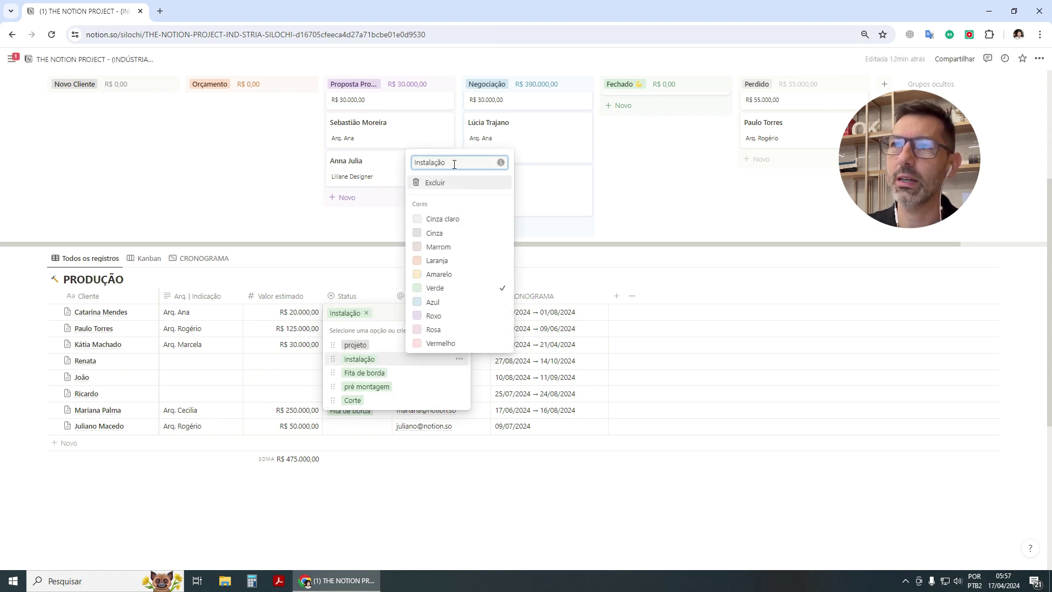
pyautogui.write('Mon')
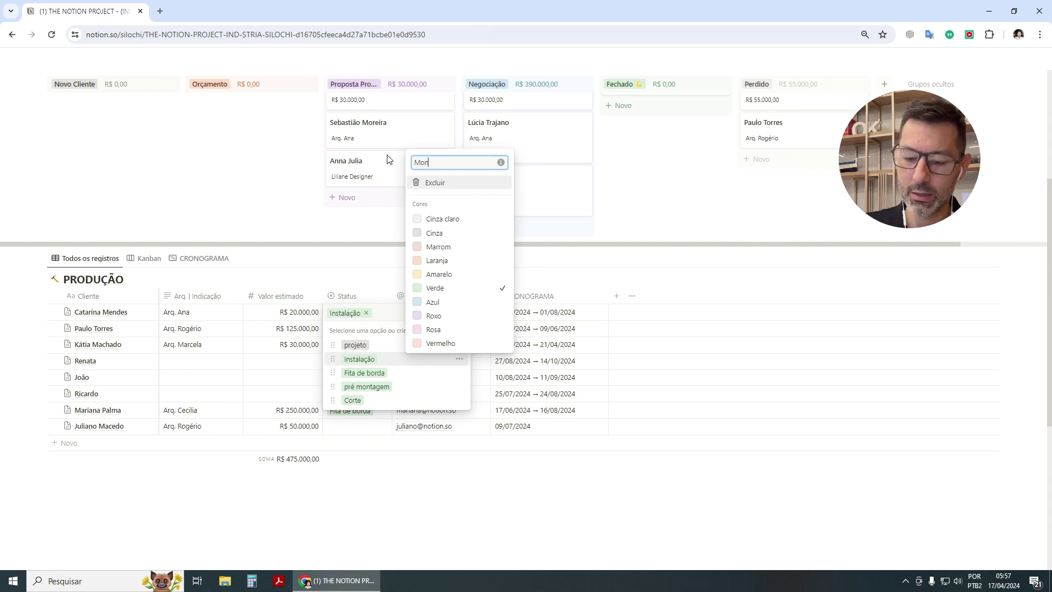
pyautogui.write('tagem no cliente')
pyautogui.press('Return')
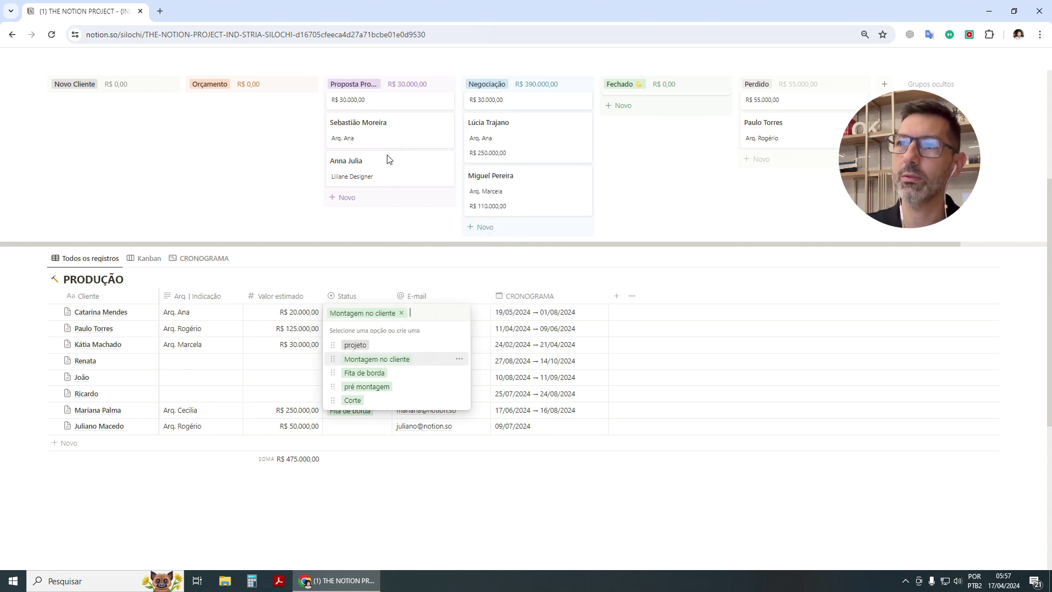
pyautogui.click(429, 474)
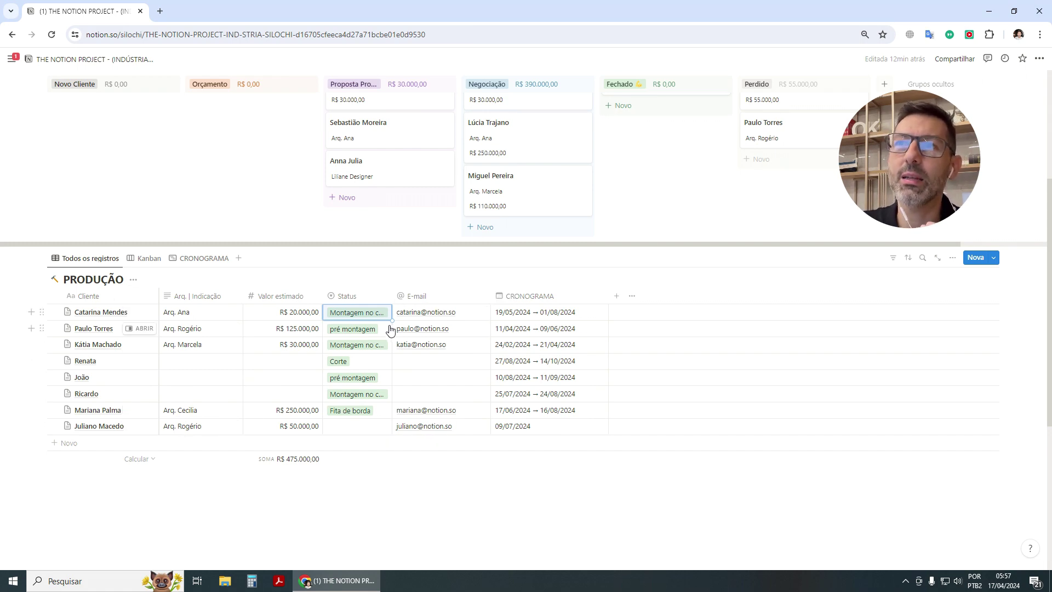
# Hide the E-mail property in the Todos os registros view of PRODUÇÃO.
pyautogui.scroll(2, 387, 328)
pyautogui.scroll(-2, 503, 218)
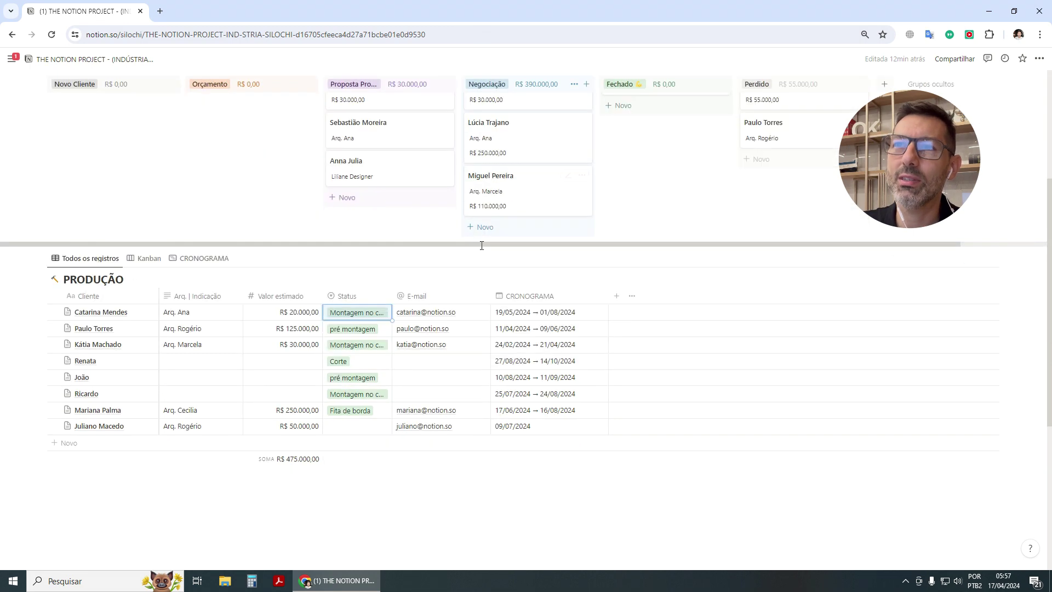
pyautogui.click(430, 481)
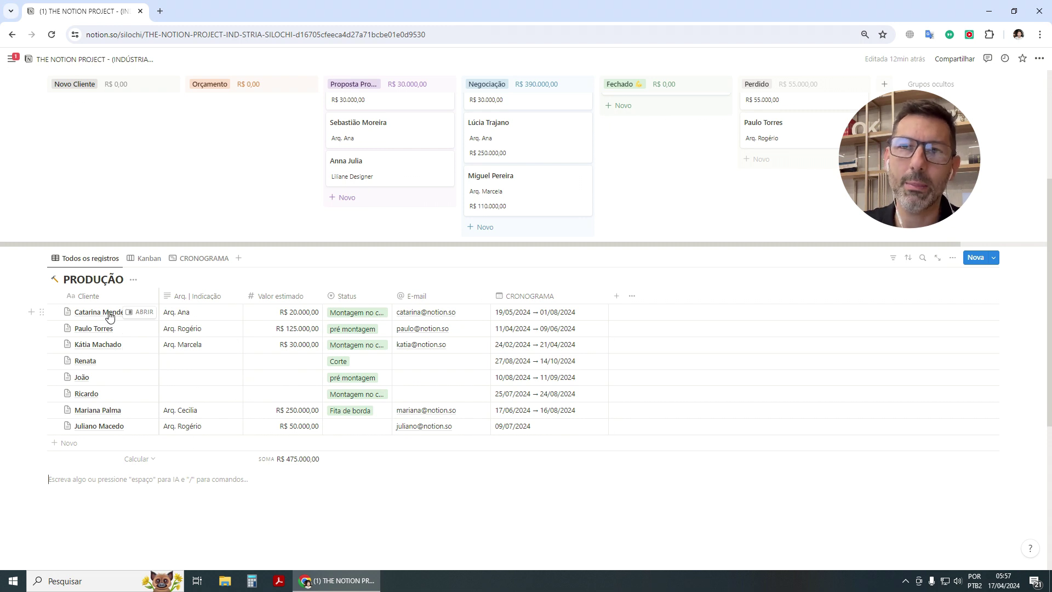
pyautogui.click(435, 297)
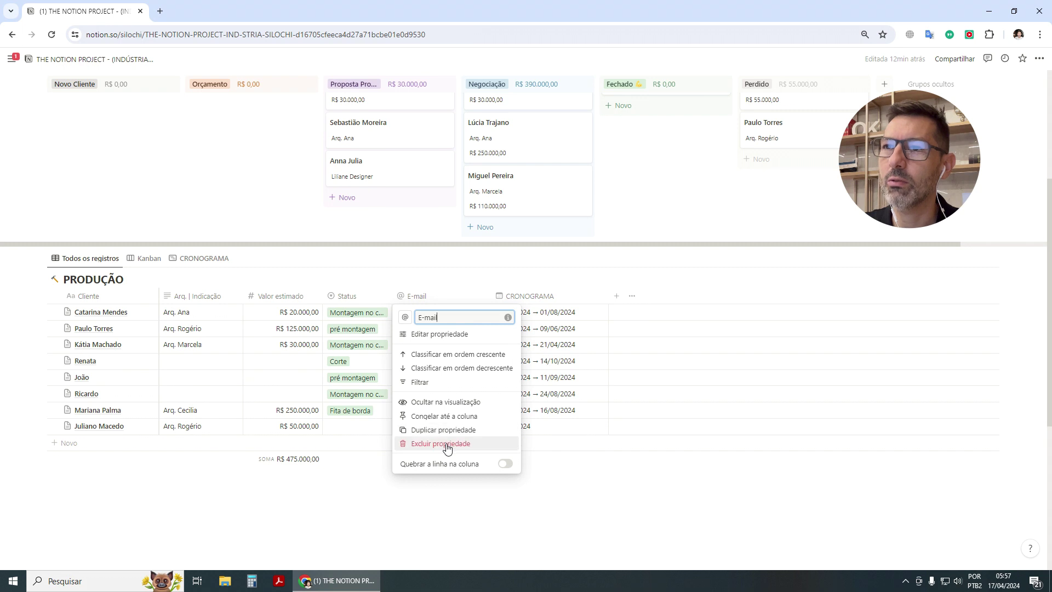
pyautogui.click(442, 407)
pyautogui.click(429, 480)
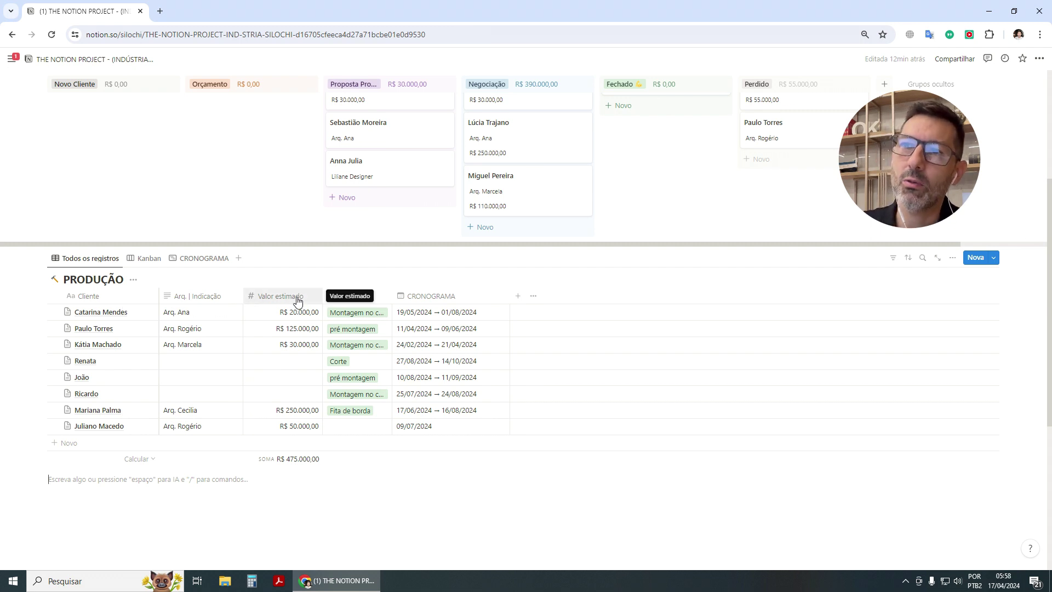
# Fill in Valor estimado for the fourth, fifth and sixth PRODUÇÃO records with 50000, 150.000 and 20.000.
pyautogui.click(310, 361)
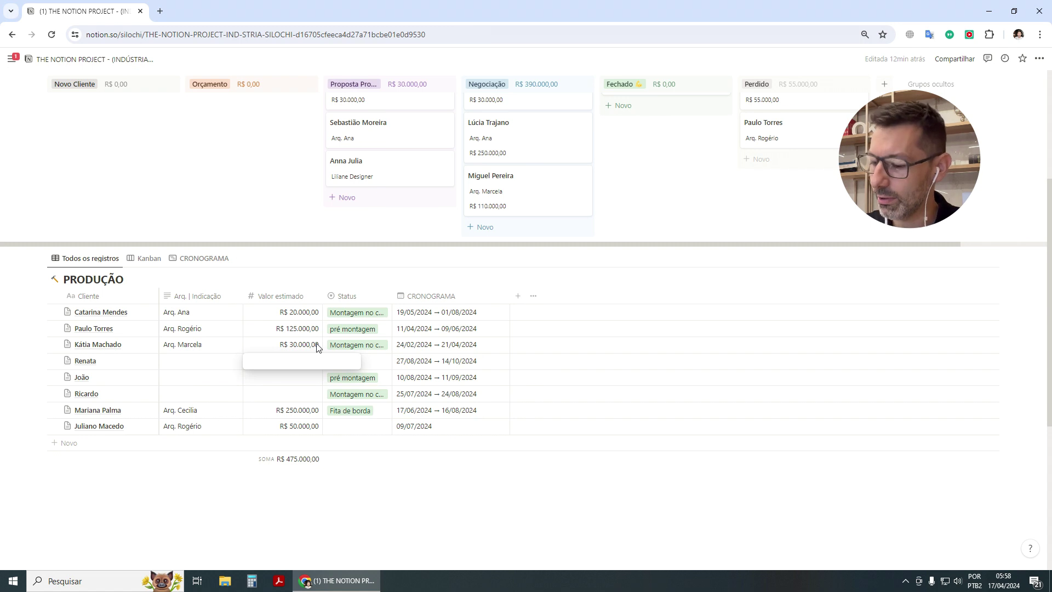
pyautogui.write('50000')
pyautogui.press('Return')
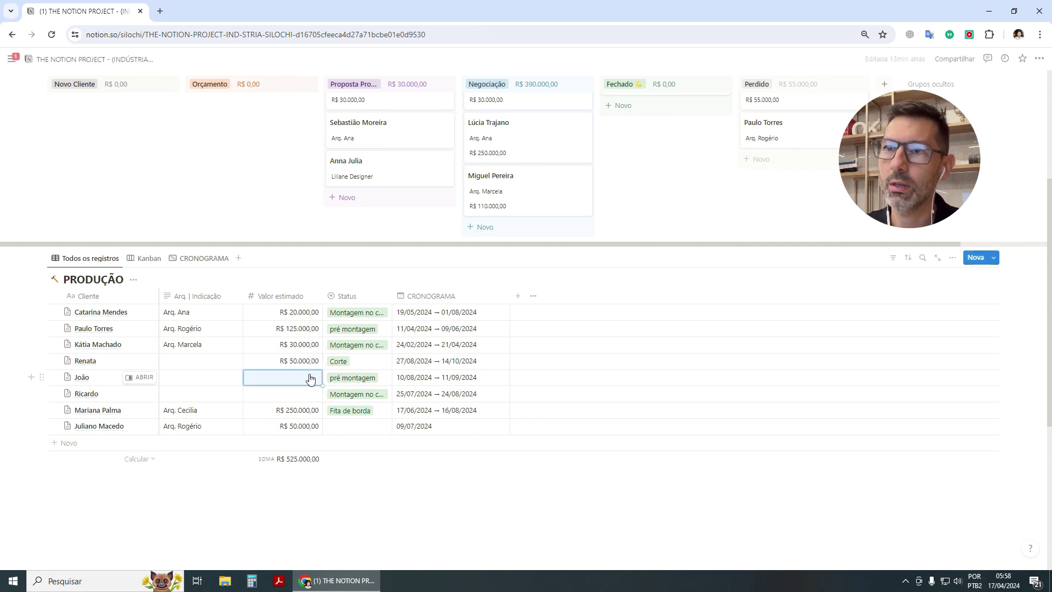
pyautogui.write('150')
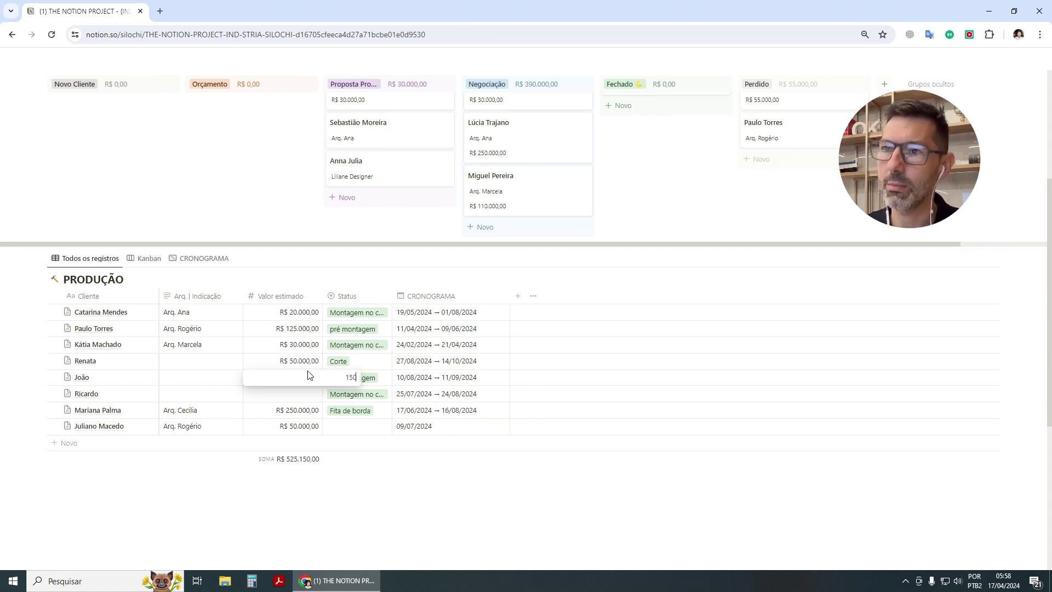
pyautogui.write('.000')
pyautogui.press('Return')
pyautogui.write('20')
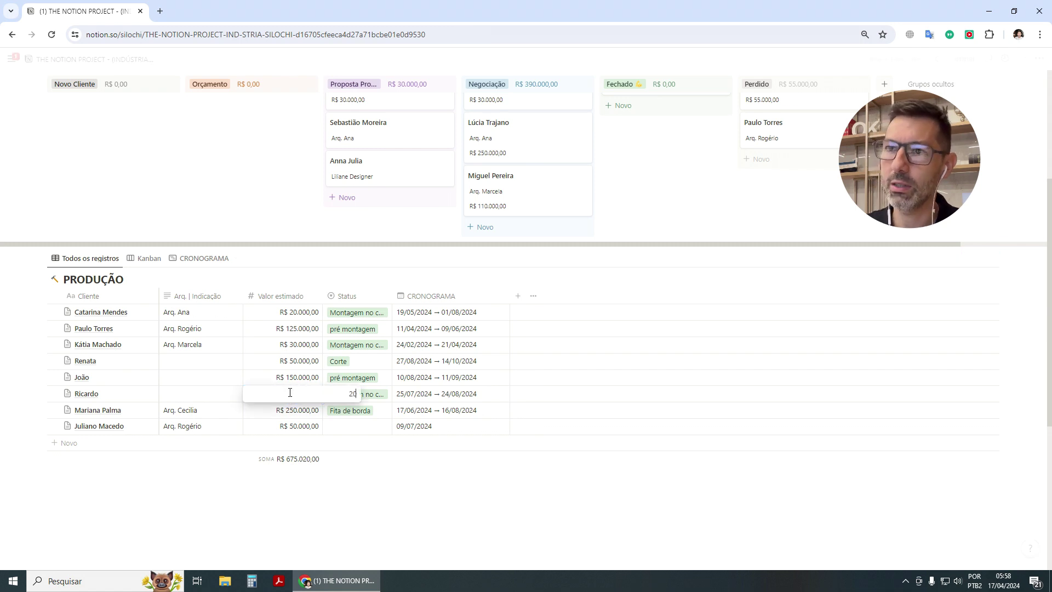
pyautogui.write('.000')
pyautogui.press('Return')
pyautogui.click(364, 507)
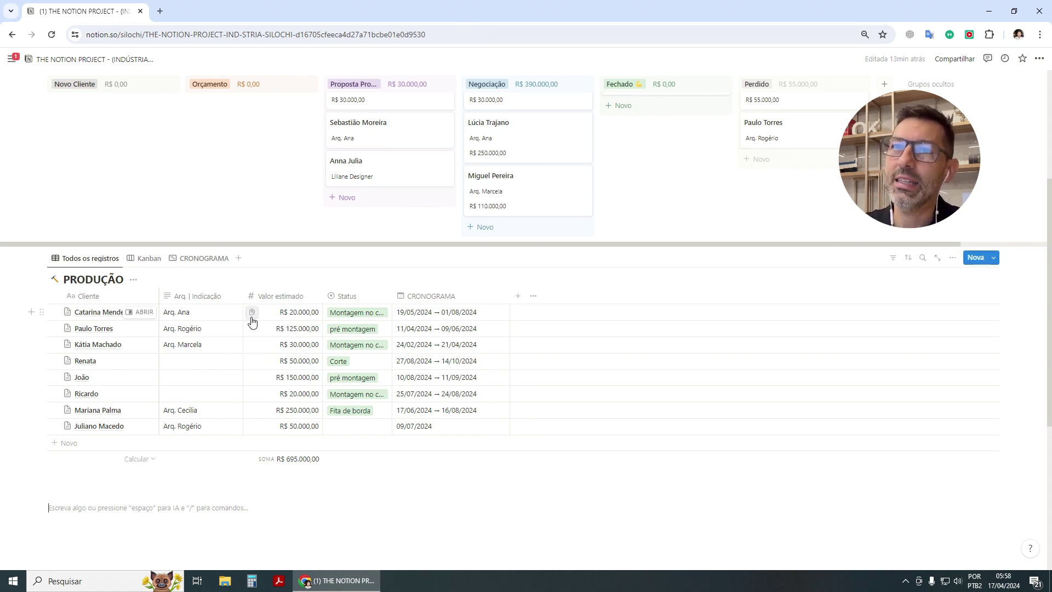
# Inspect the start and end dates in the first PRODUÇÃO record's CRONOGRAMA field and close the calendar.
pyautogui.click(428, 317)
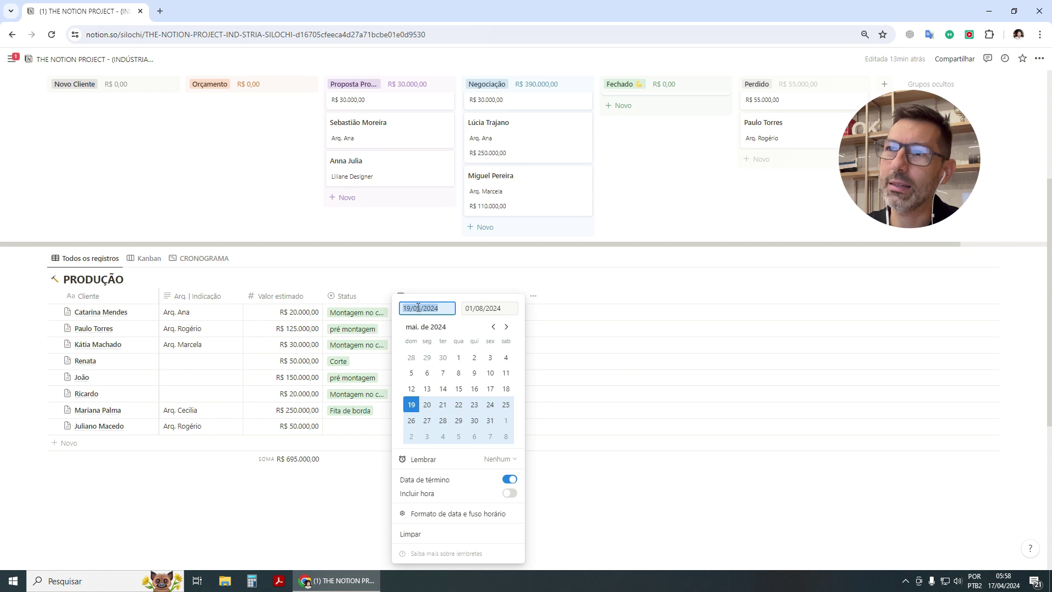
pyautogui.click(479, 307)
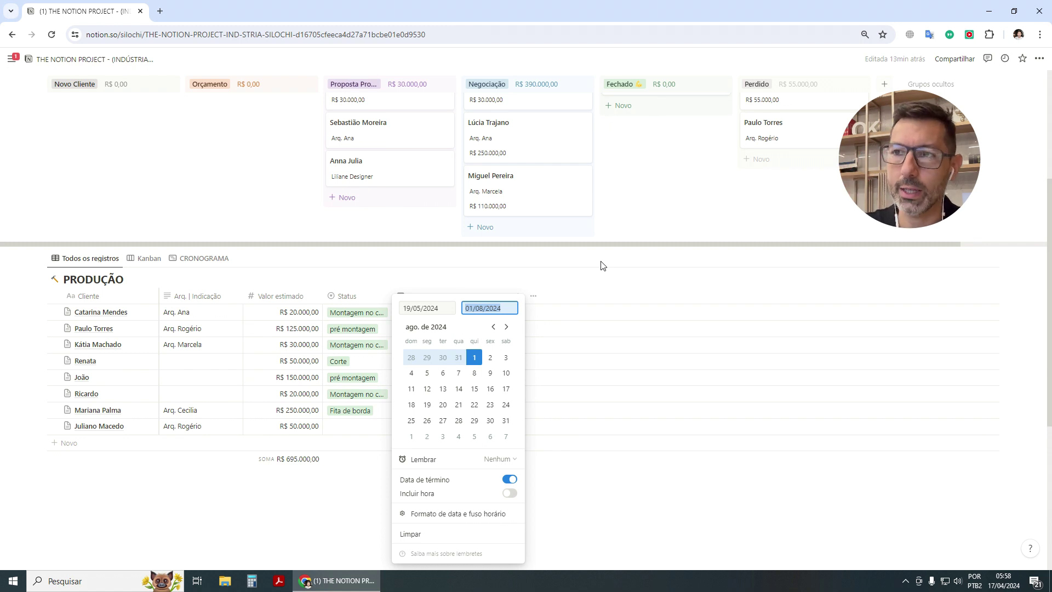
pyautogui.click(307, 496)
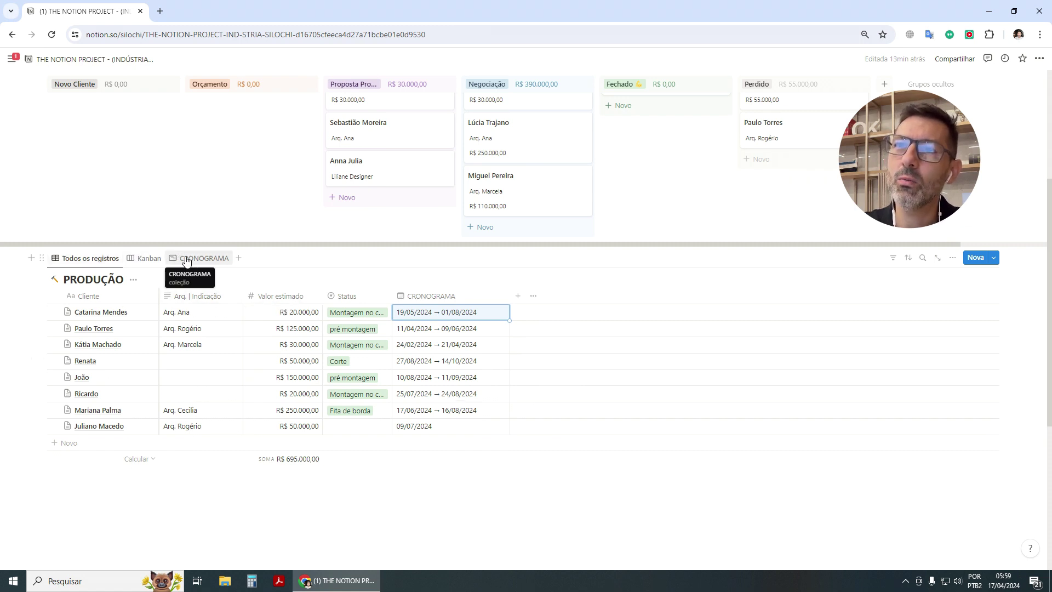
# On the PRODUÇÃO Kanban board, move the Corte card to the end of Fita de borda and place that column before pré montagem.
pyautogui.click(147, 259)
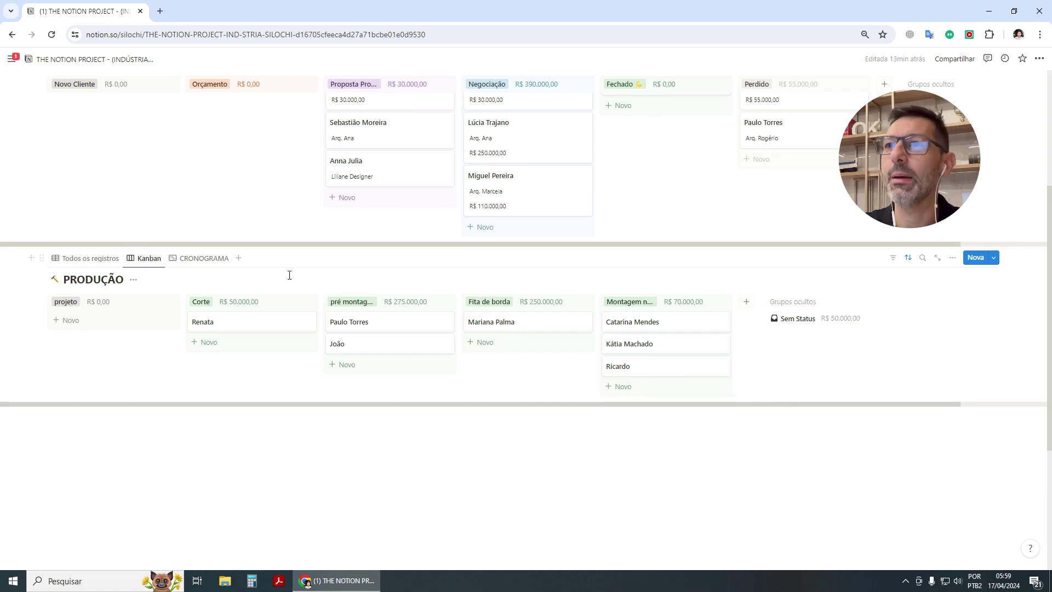
pyautogui.scroll(2, 356, 249)
pyautogui.scroll(-1, 352, 219)
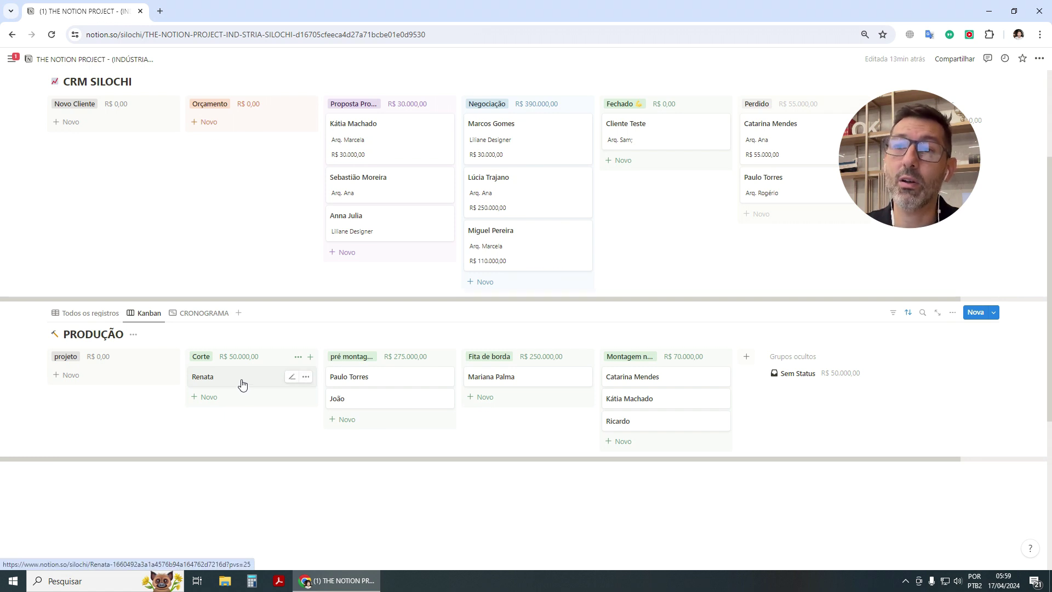
pyautogui.moveTo(242, 381); pyautogui.dragTo(488, 412)
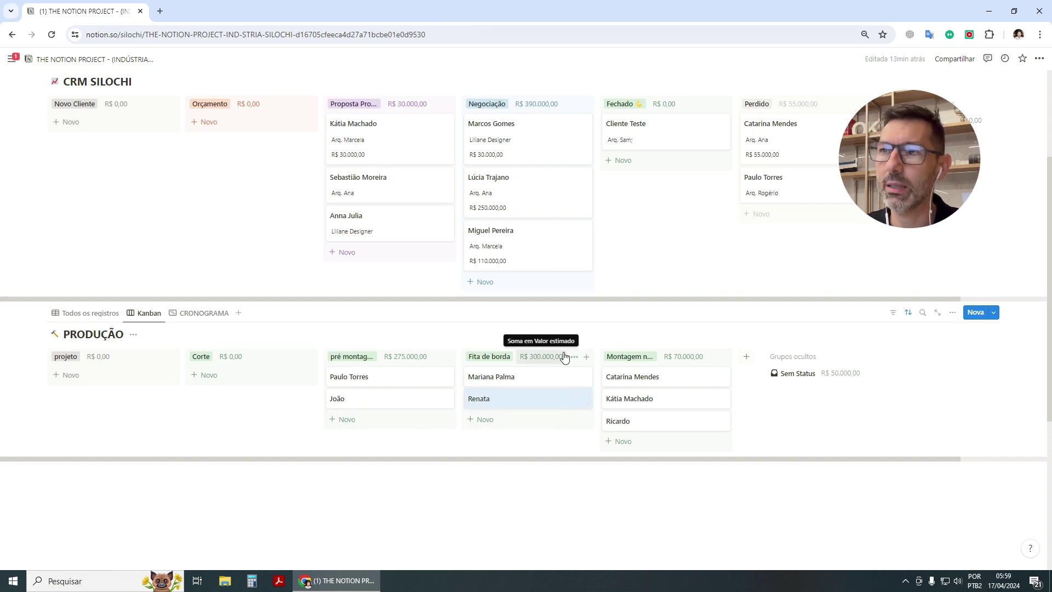
pyautogui.moveTo(570, 349); pyautogui.dragTo(411, 356)
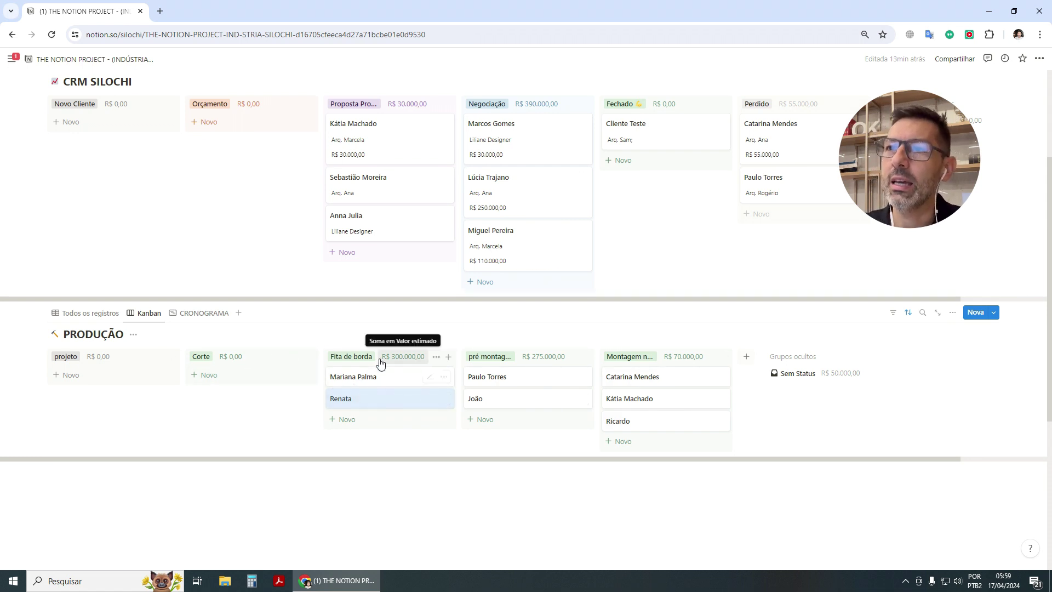
# Move the second Fita de borda card to the end of Montagem no cliente, and the latter's second card to Corte.
pyautogui.moveTo(378, 400); pyautogui.dragTo(653, 438)
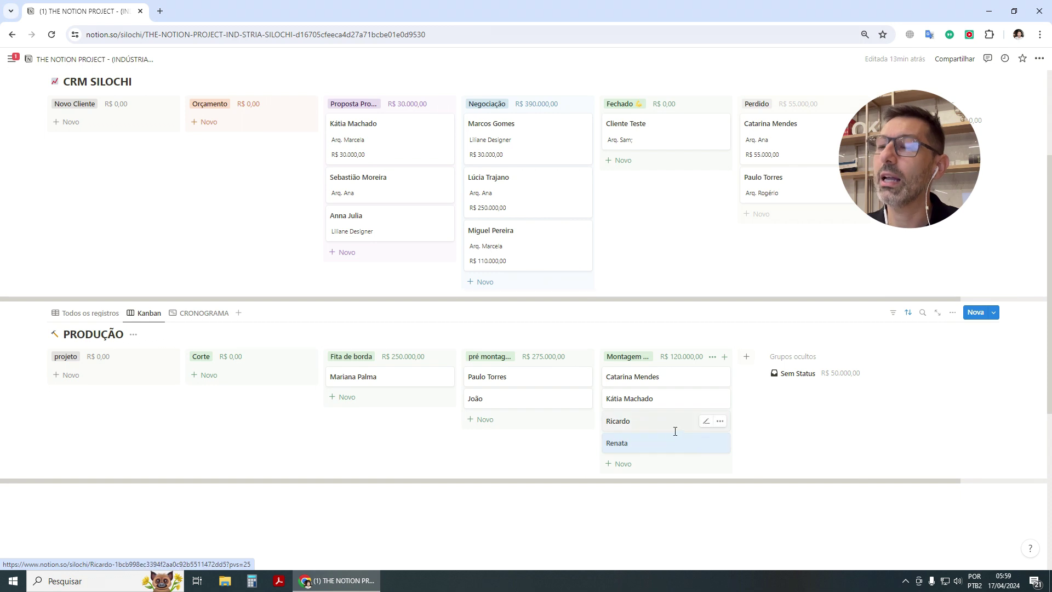
pyautogui.scroll(-1, 663, 432)
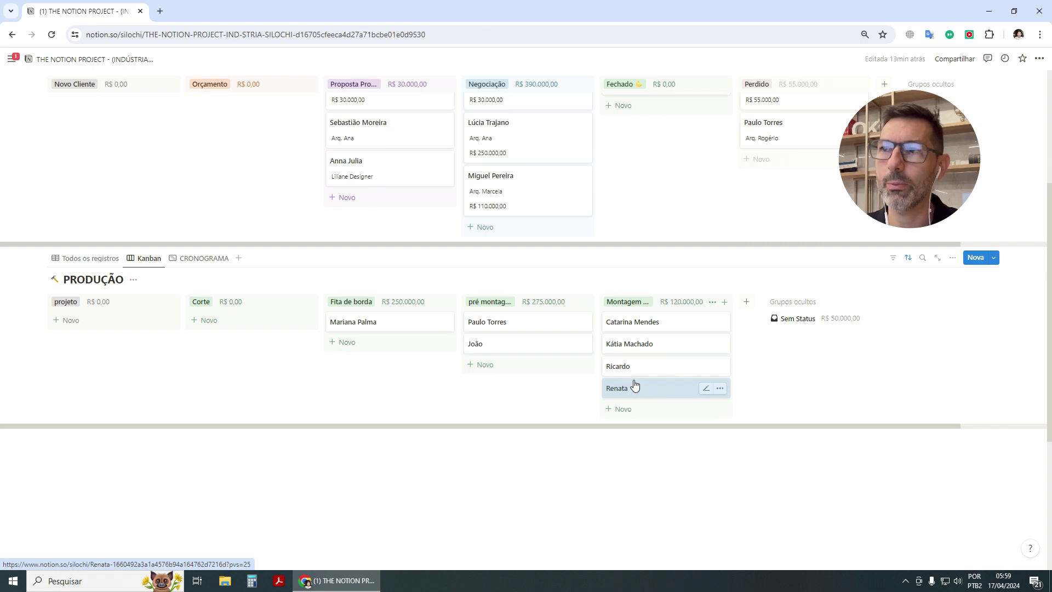
pyautogui.moveTo(630, 352); pyautogui.dragTo(247, 324)
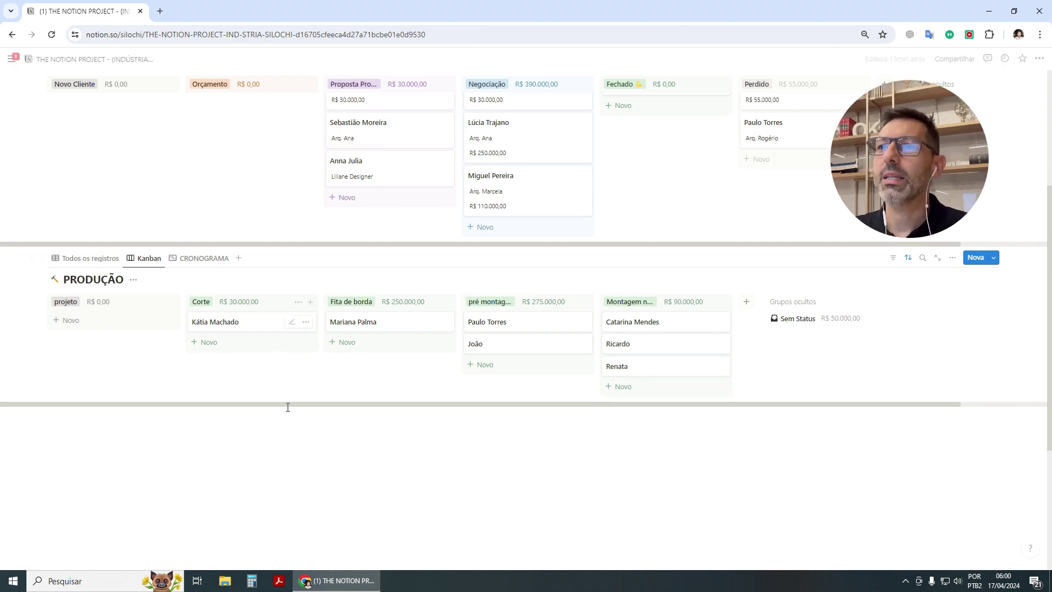
# Examine the PRODUÇÃO projects on the CRONOGRAMA timeline and compare them with the dates in Todos os registros.
pyautogui.click(196, 261)
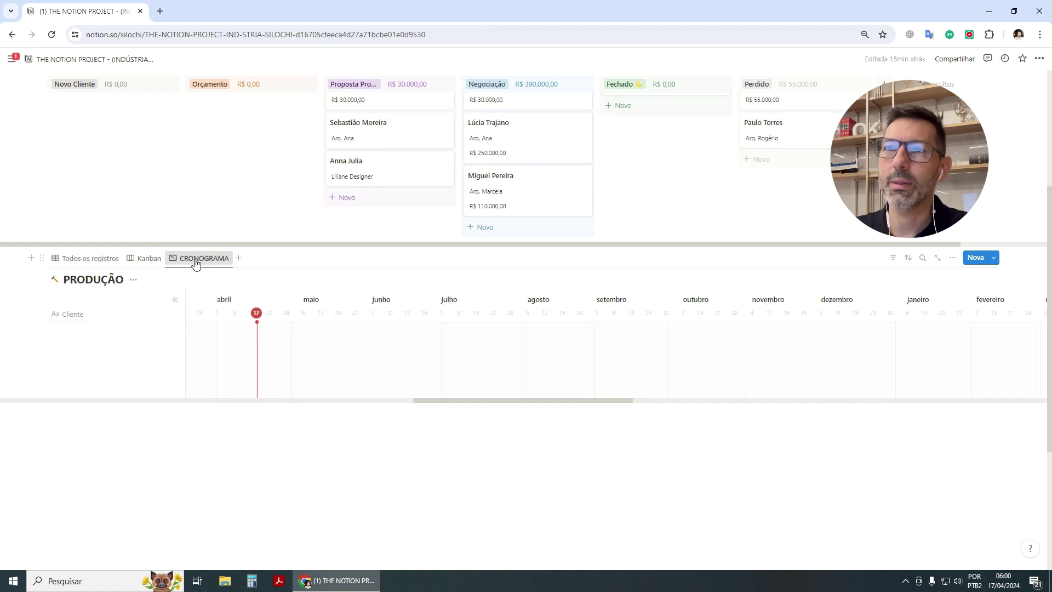
pyautogui.scroll(1, 237, 400)
pyautogui.scroll(-1, 237, 400)
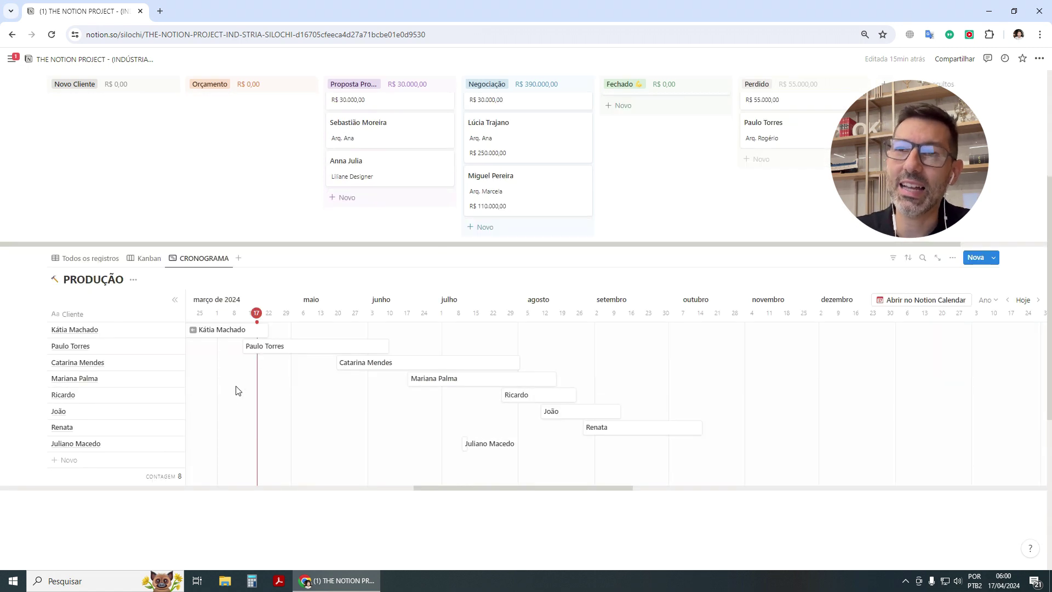
pyautogui.click(89, 259)
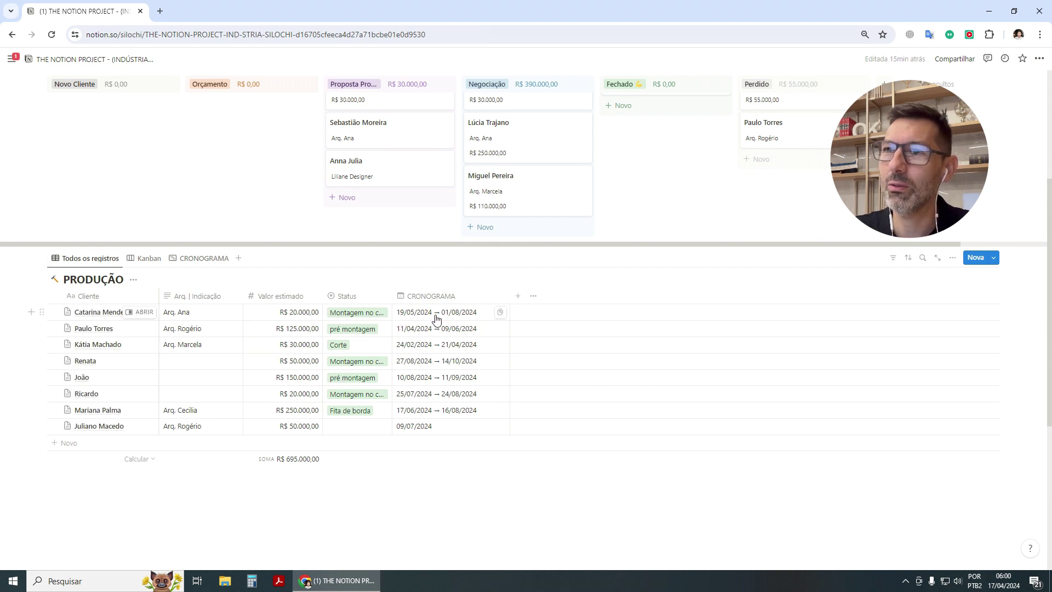
# On the CRONOGRAMA timeline, shift the first project's bar one day earlier, to run from 23 February to 20 April.
pyautogui.click(197, 262)
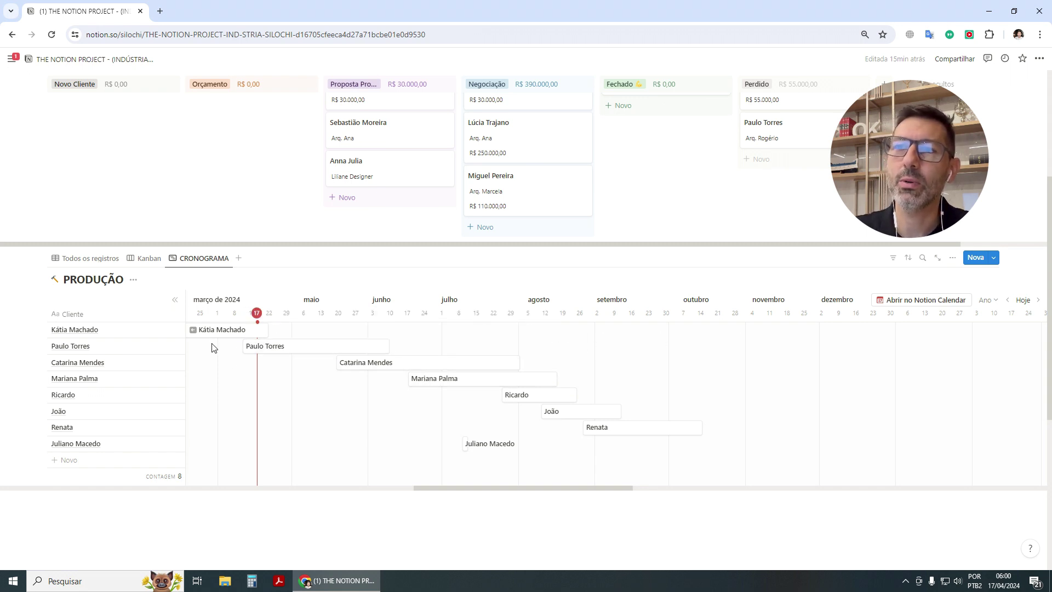
pyautogui.moveTo(422, 487); pyautogui.dragTo(396, 483)
pyautogui.moveTo(326, 337)
pyautogui.mouseDown()
pyautogui.moveTo(380, 338)
pyautogui.moveTo(316, 335)
pyautogui.mouseUp()
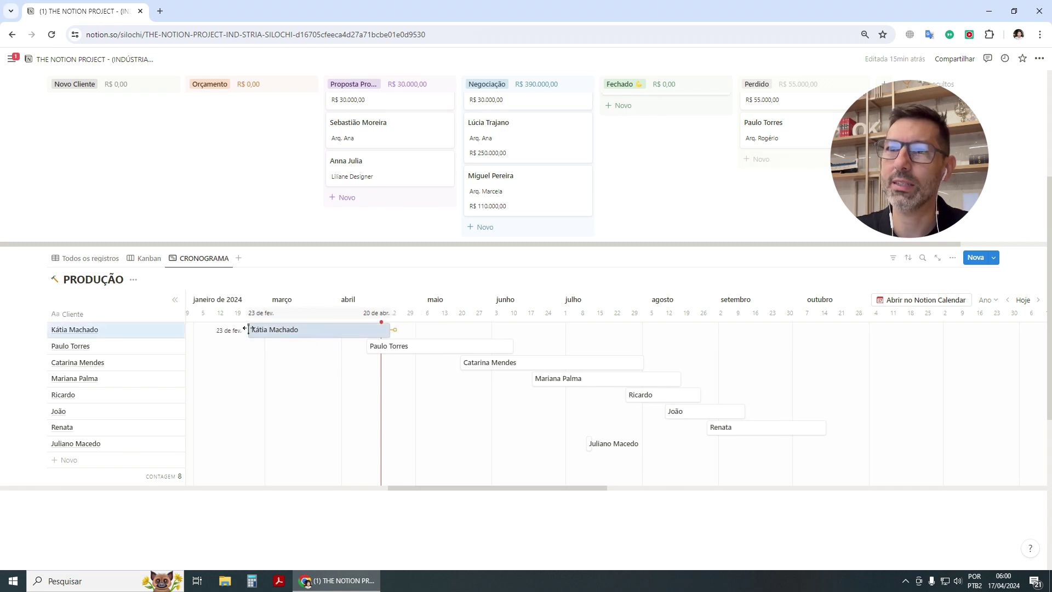
# On the CRONOGRAMA timeline, reschedule the first project to 16 March–15 May and the second project to 16 March–5 June.
pyautogui.moveTo(248, 329); pyautogui.dragTo(305, 327)
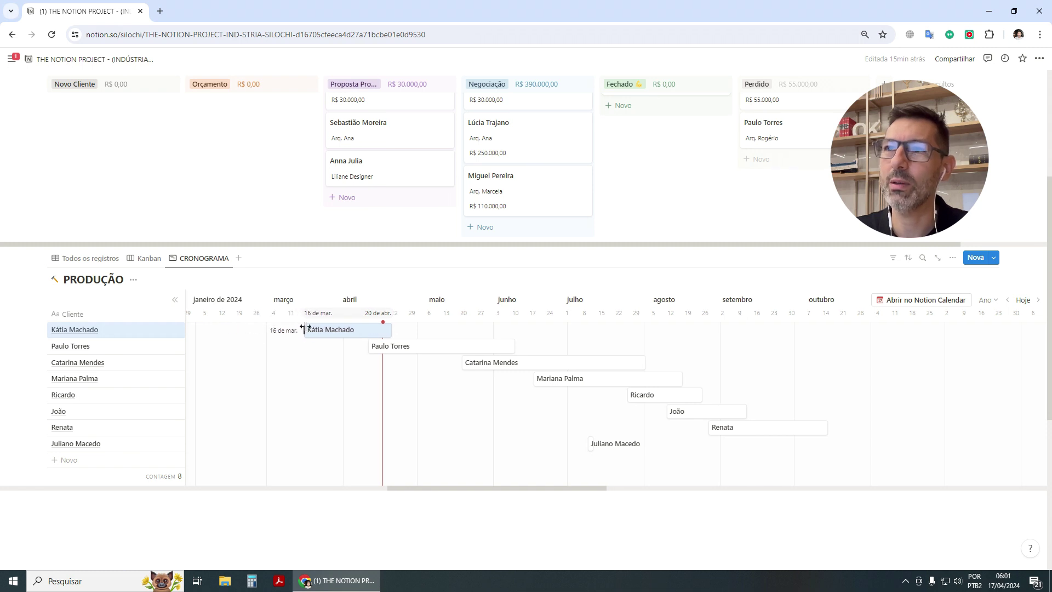
pyautogui.moveTo(391, 327); pyautogui.dragTo(453, 324)
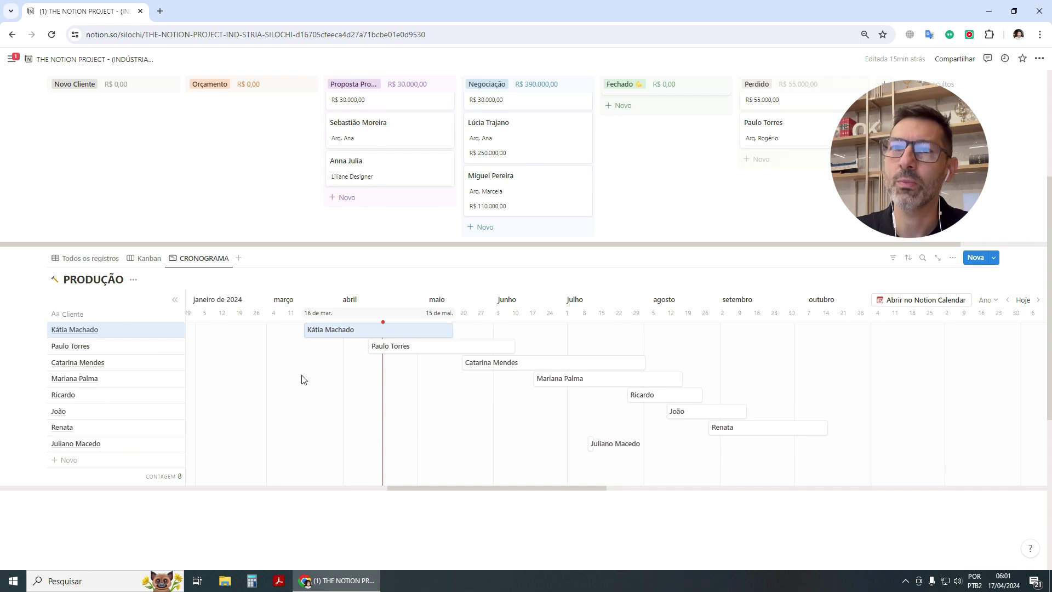
pyautogui.click(432, 346)
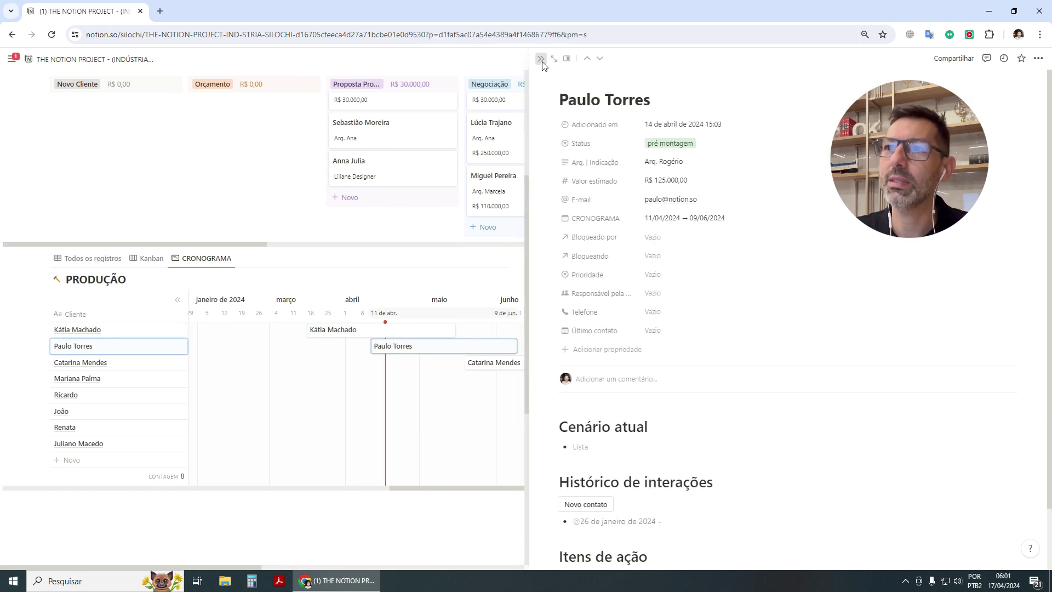
pyautogui.click(541, 58)
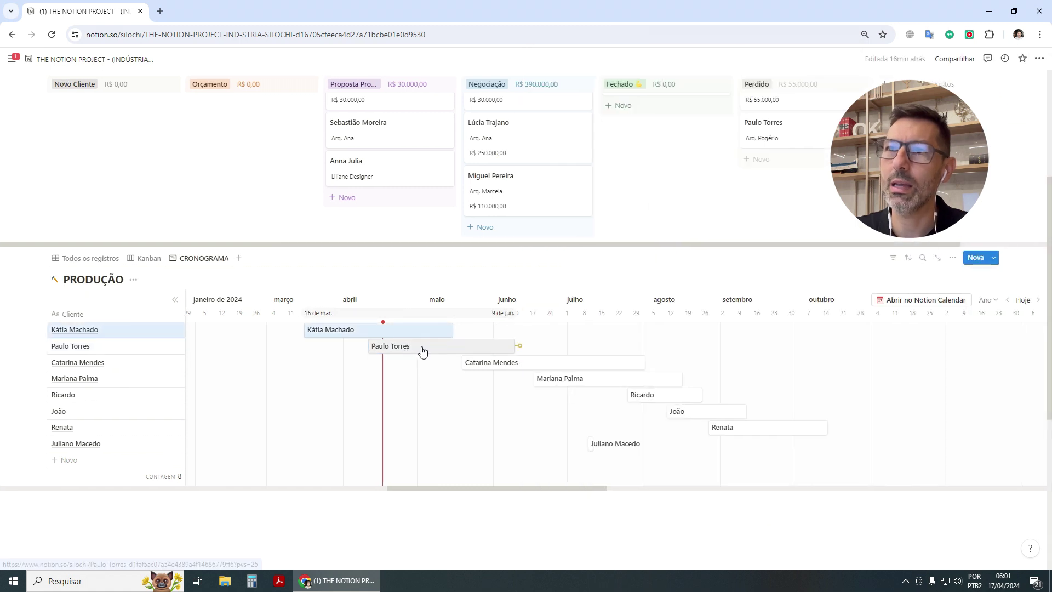
pyautogui.moveTo(423, 350); pyautogui.dragTo(304, 350)
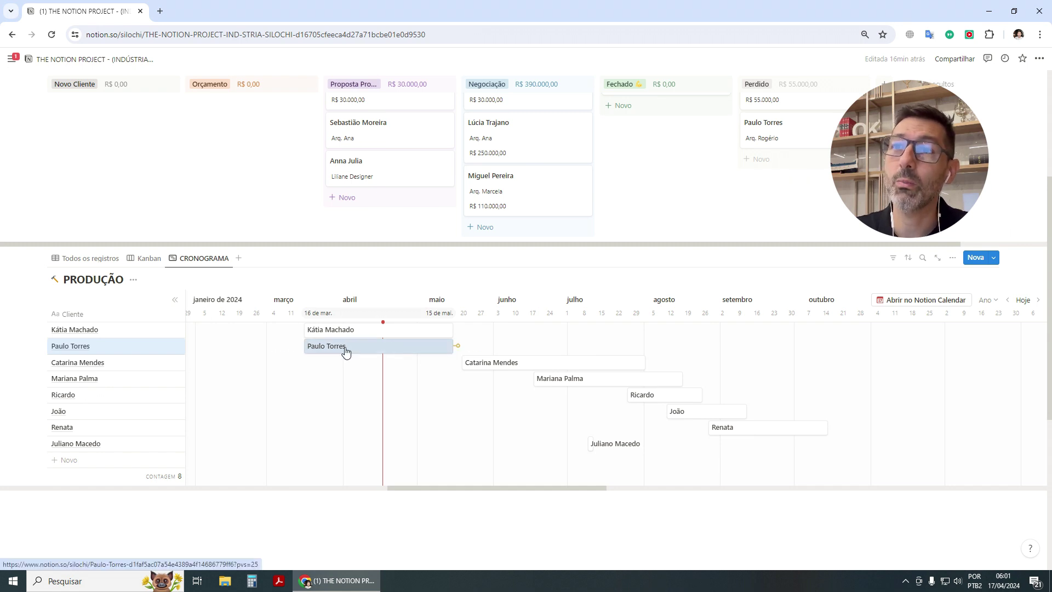
pyautogui.moveTo(452, 346); pyautogui.dragTo(505, 347)
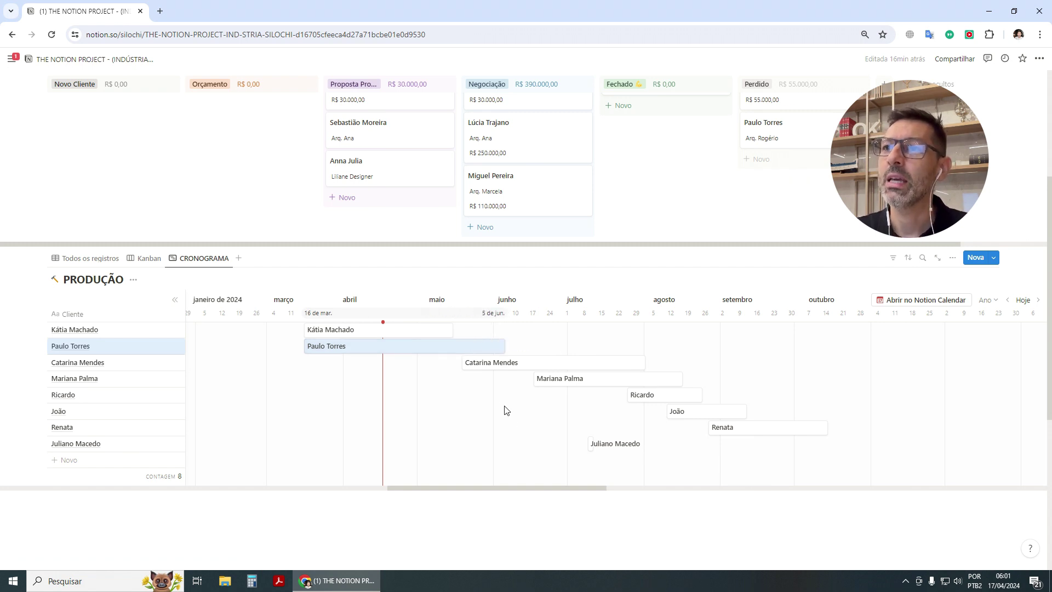
# Shorten the third project's bar to end in mid-June and set the fourth project's bar to run from 15 June to 15 July.
pyautogui.click(497, 366)
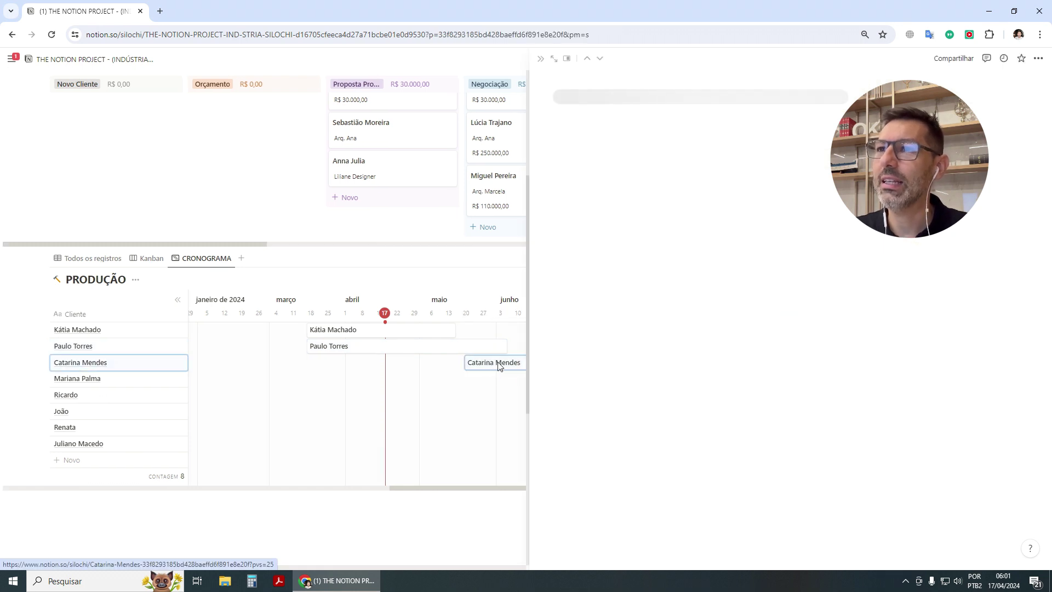
pyautogui.click(541, 58)
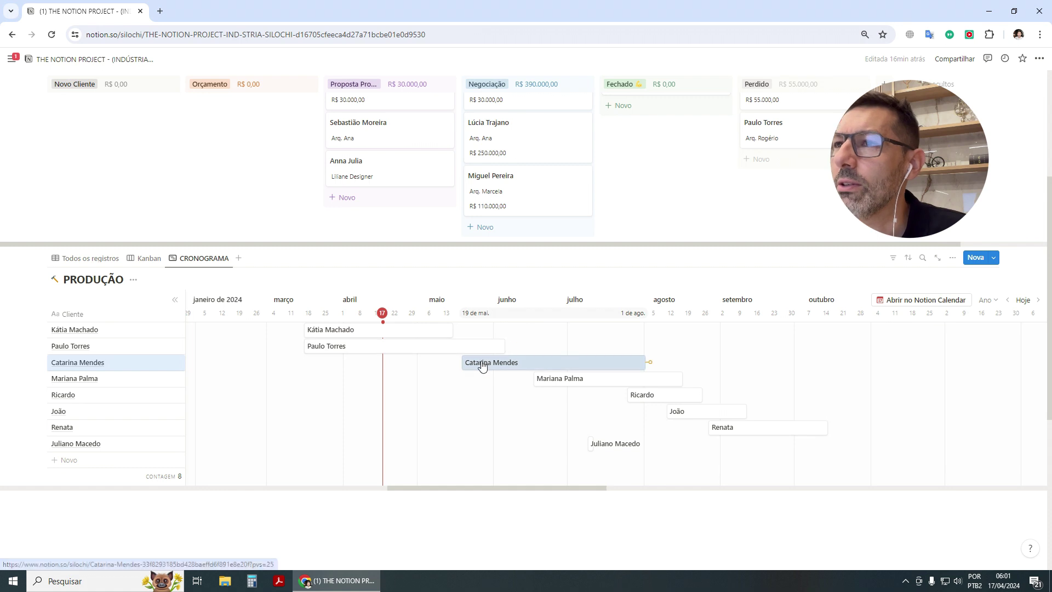
pyautogui.moveTo(648, 359); pyautogui.dragTo(525, 362)
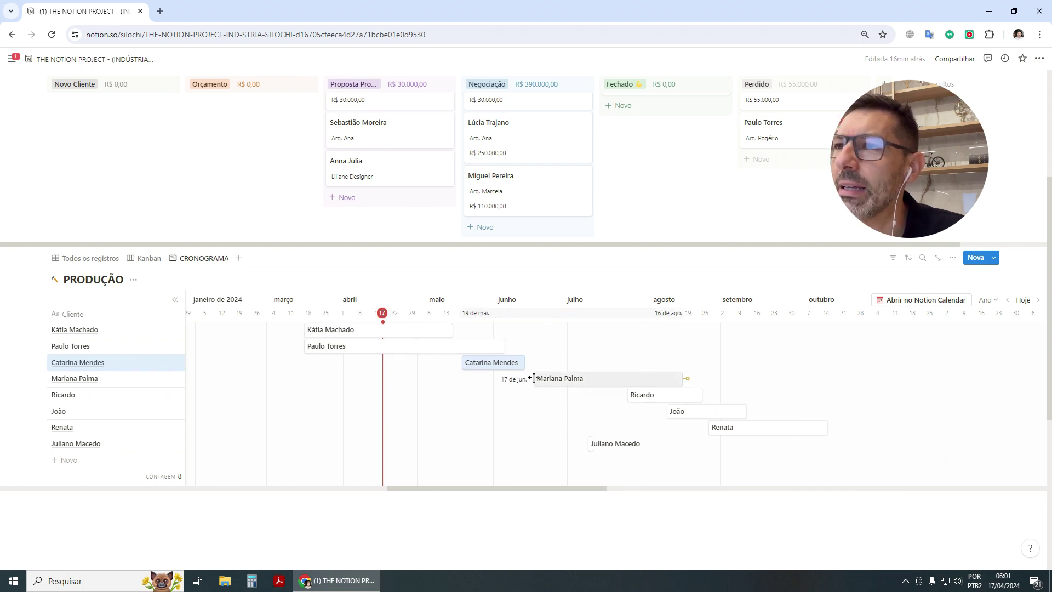
pyautogui.moveTo(530, 377); pyautogui.dragTo(527, 378)
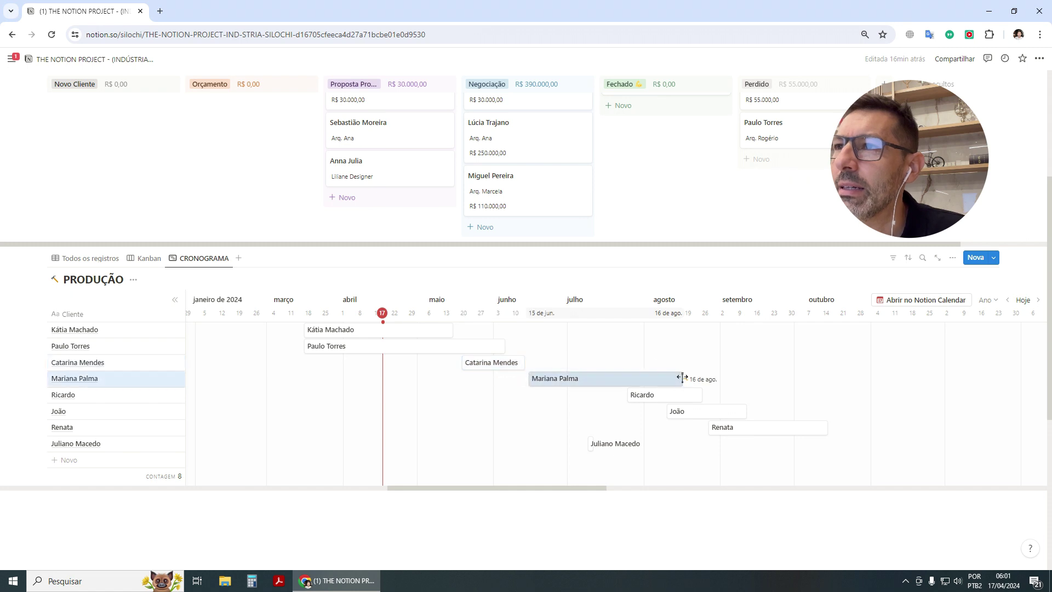
pyautogui.moveTo(683, 377); pyautogui.dragTo(603, 378)
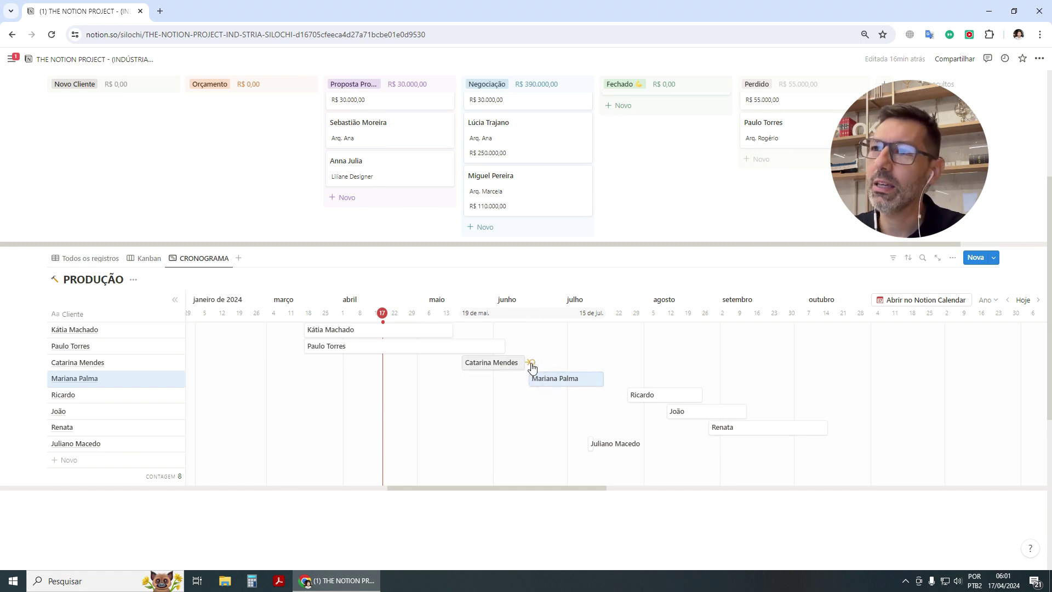
# Link the third project to the fourth as its dependency, rescheduling them to 13 May–22 June and 1–29 July.
pyautogui.moveTo(531, 363); pyautogui.dragTo(526, 380)
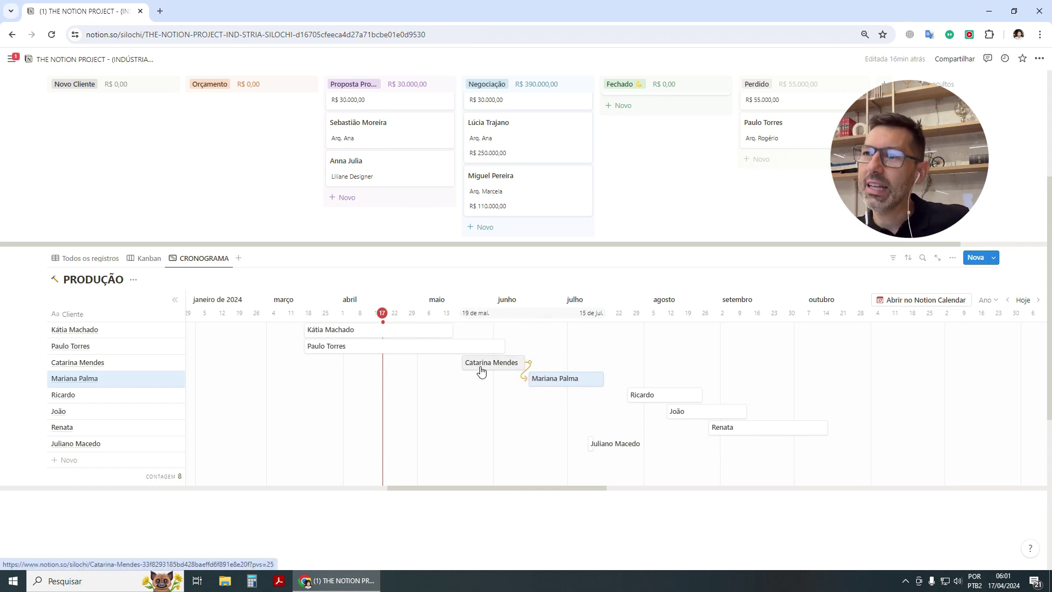
pyautogui.moveTo(483, 369); pyautogui.dragTo(562, 362)
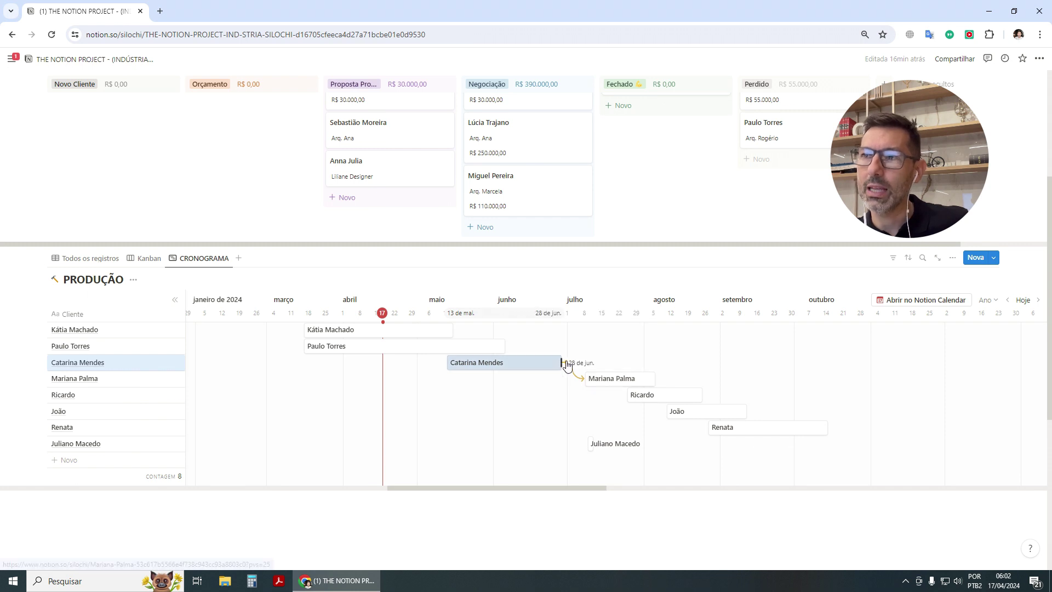
pyautogui.moveTo(559, 362)
pyautogui.mouseDown()
pyautogui.moveTo(677, 364)
pyautogui.moveTo(547, 363)
pyautogui.mouseUp()
pyautogui.moveTo(696, 379); pyautogui.dragTo(585, 379)
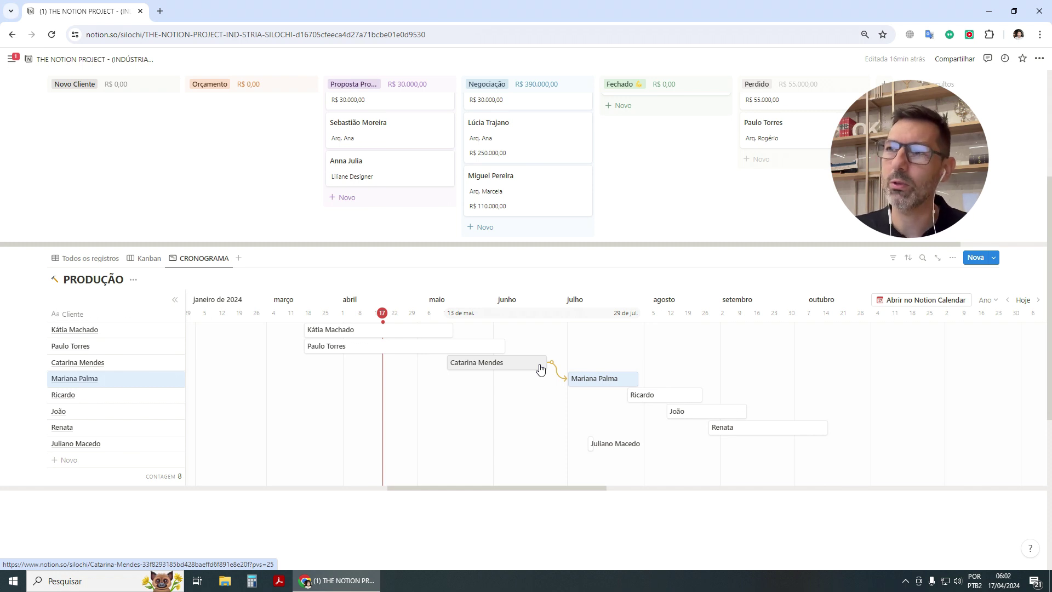
# Extend the last project's bar to 12 August and move the fifth project one row lower, rescheduled to 30 April–28 June.
pyautogui.moveTo(557, 373)
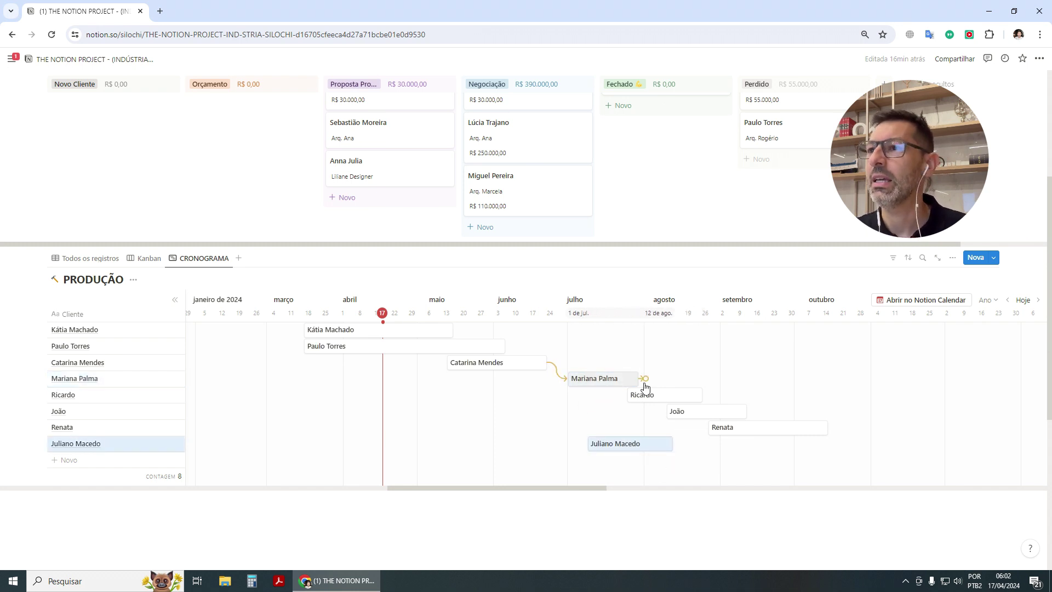
pyautogui.moveTo(651, 396); pyautogui.dragTo(565, 427)
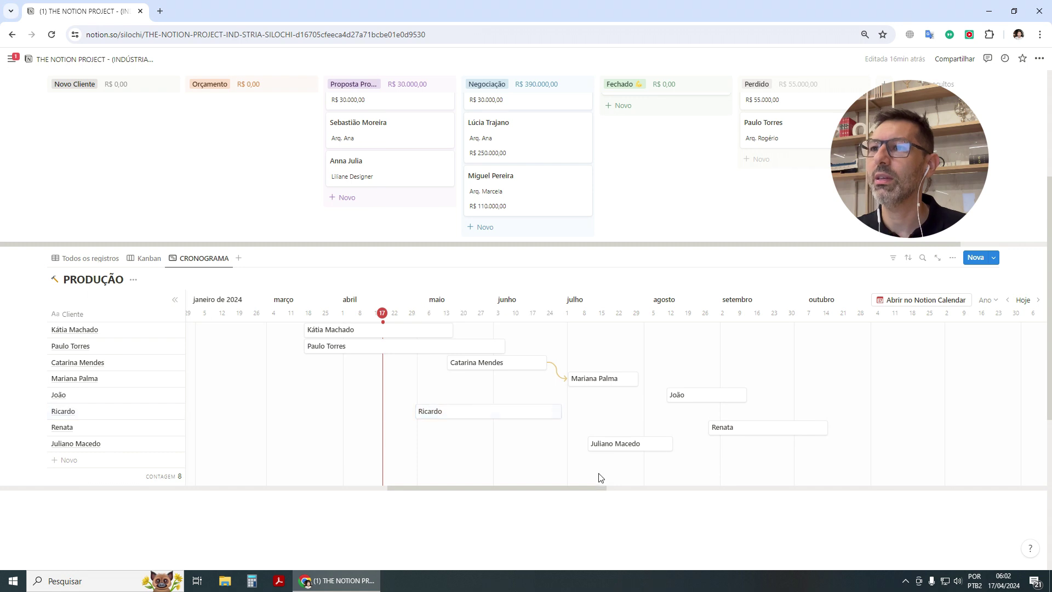
pyautogui.moveTo(603, 488)
pyautogui.mouseDown()
pyautogui.moveTo(573, 485)
pyautogui.moveTo(608, 488)
pyautogui.mouseUp()
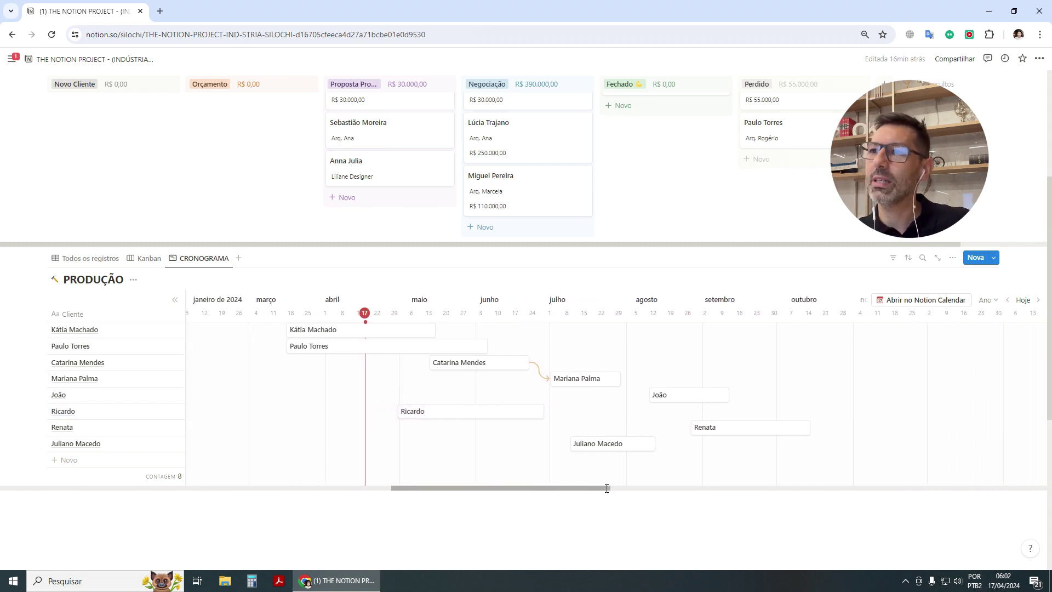
# Extend the second project's bar to 13 August and check its new dates in Todos os registros.
pyautogui.click(102, 265)
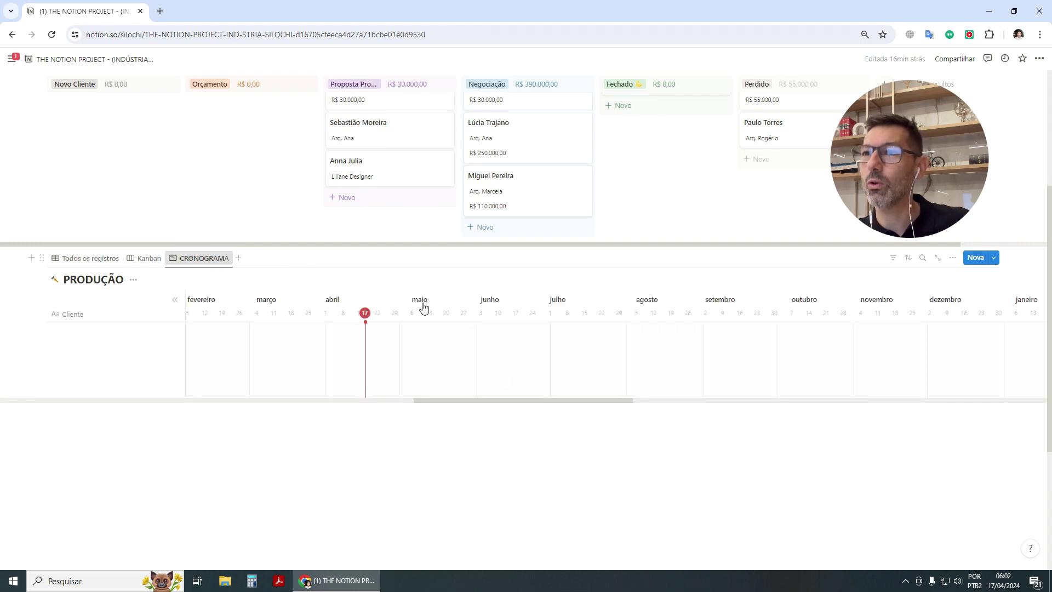
pyautogui.moveTo(280, 346); pyautogui.dragTo(651, 344)
pyautogui.click(85, 265)
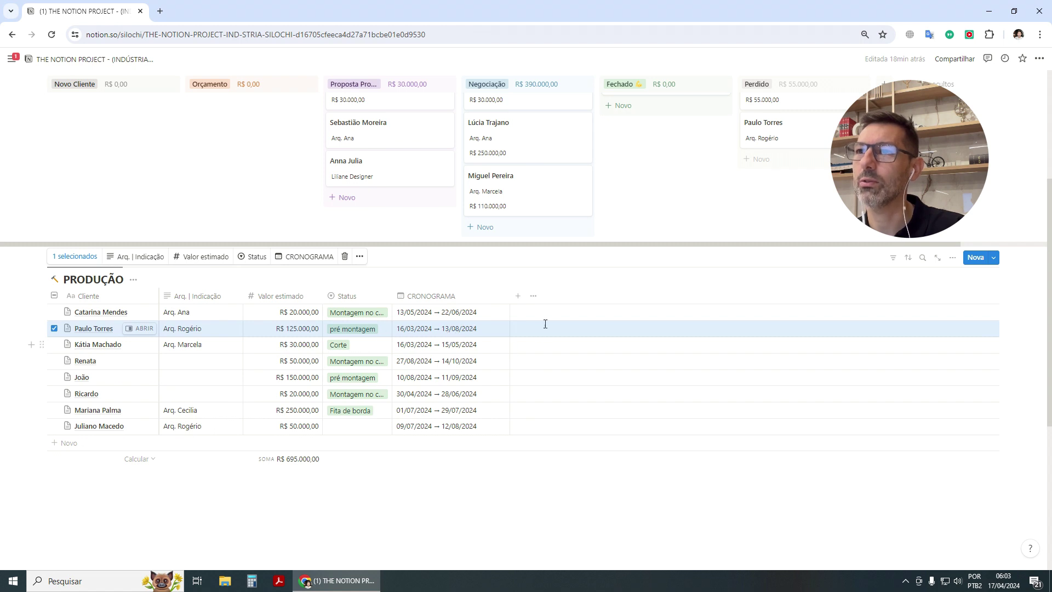
pyautogui.click(505, 481)
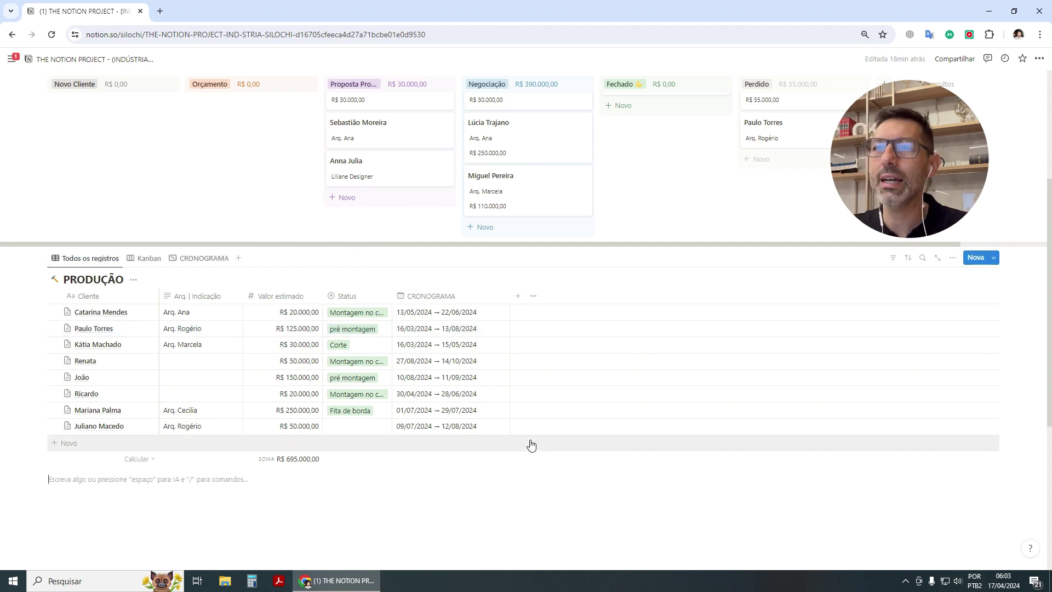
# Return to the CRM SILOCHI board near the page's top and bring up the workspace's list of pages.
pyautogui.scroll(4, 454, 481)
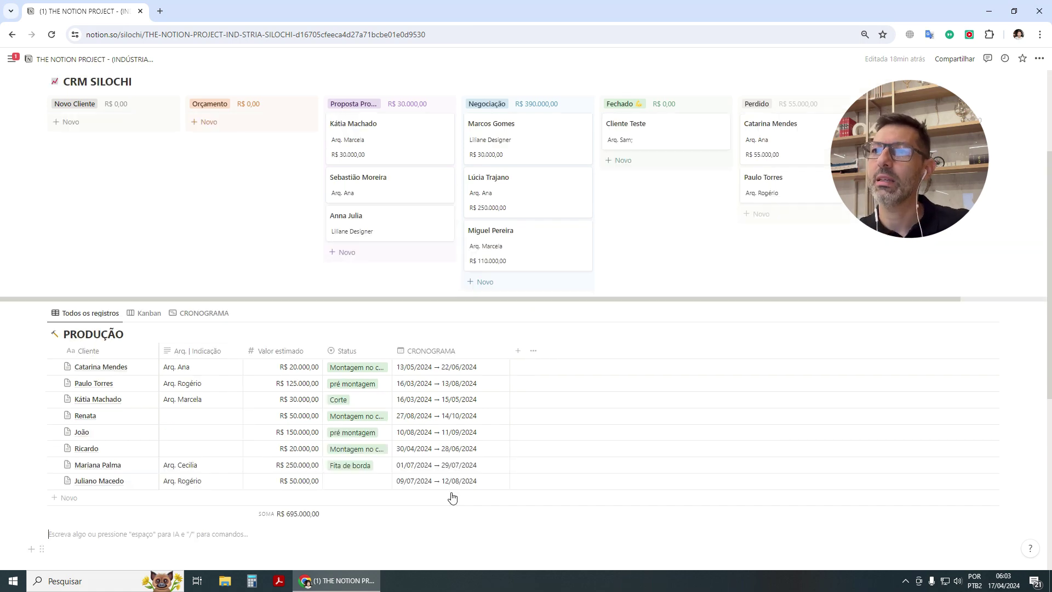
pyautogui.scroll(-2, 433, 427)
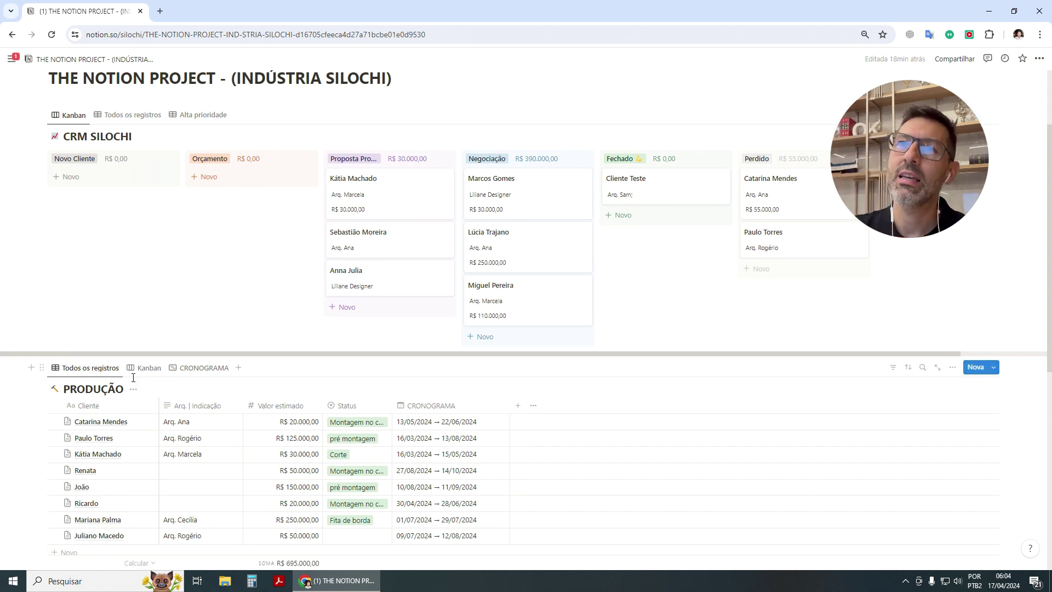
pyautogui.moveTo(12, 60)
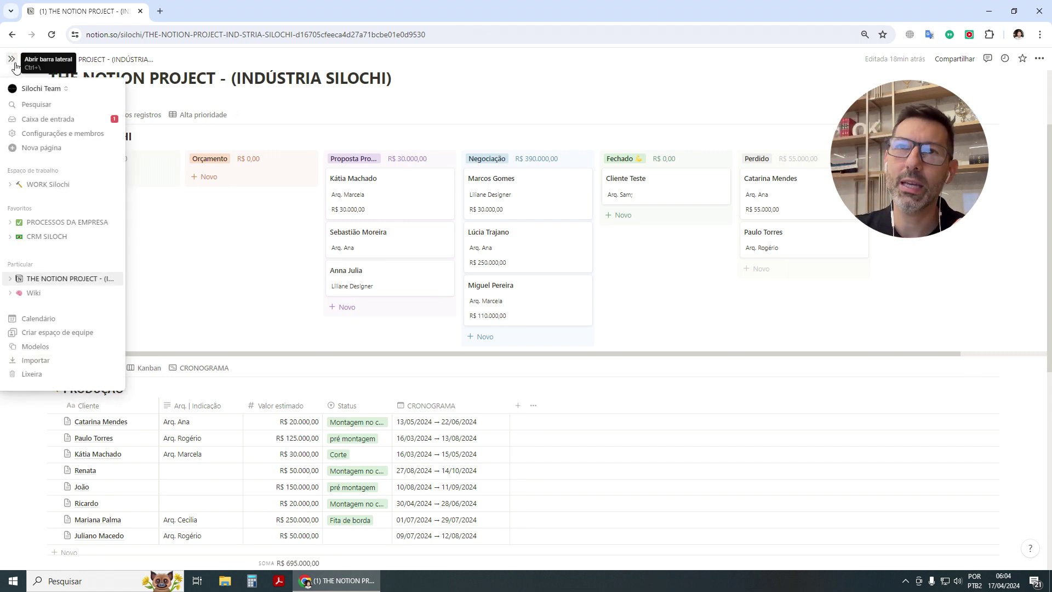